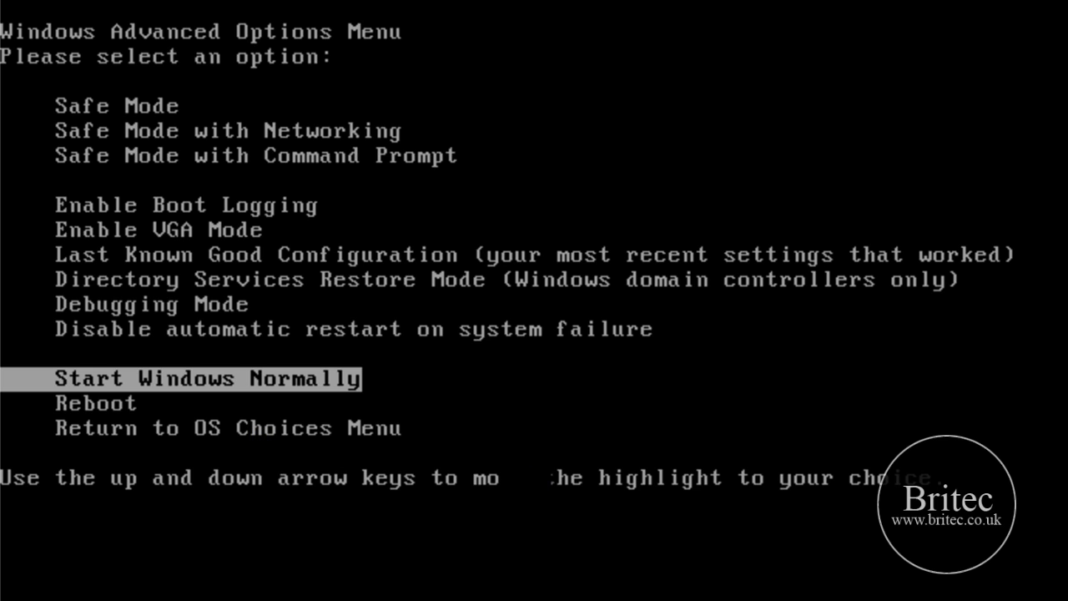
- Move up two entries to Safe Mode in the Advanced Options Menu and start Windows with it
{"action": "key", "text": "Up"}
{"action": "key", "text": "Up"}
{"action": "key", "text": "Up"}
{"action": "key", "text": "Up"}
{"action": "key", "text": "Up"}
{"action": "key", "text": "Up"}
{"action": "key", "text": "Up"}
{"action": "key", "text": "Up"}
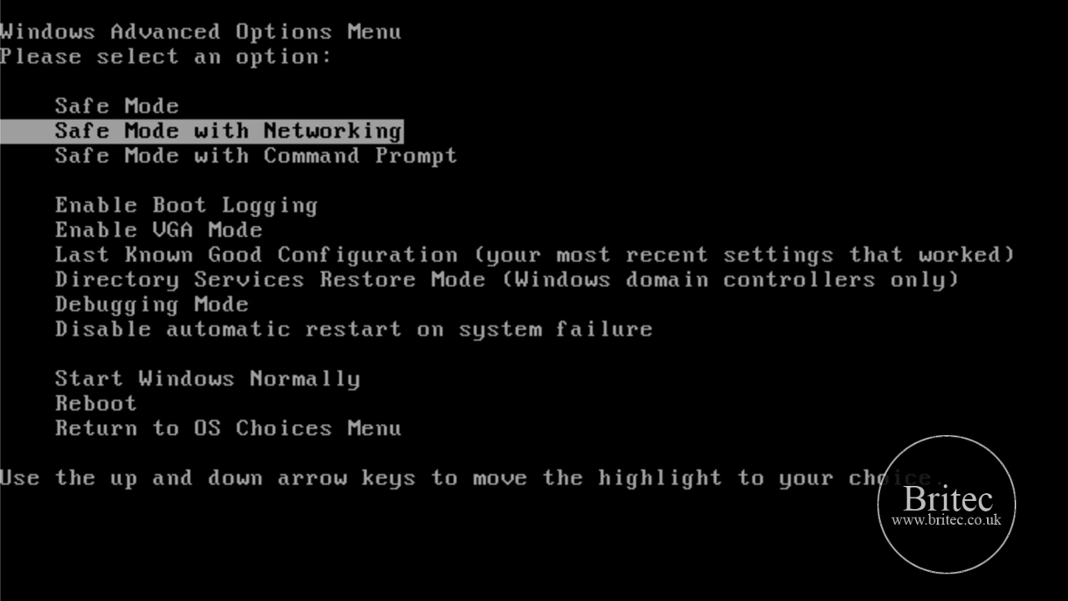
{"action": "key", "text": "Up"}
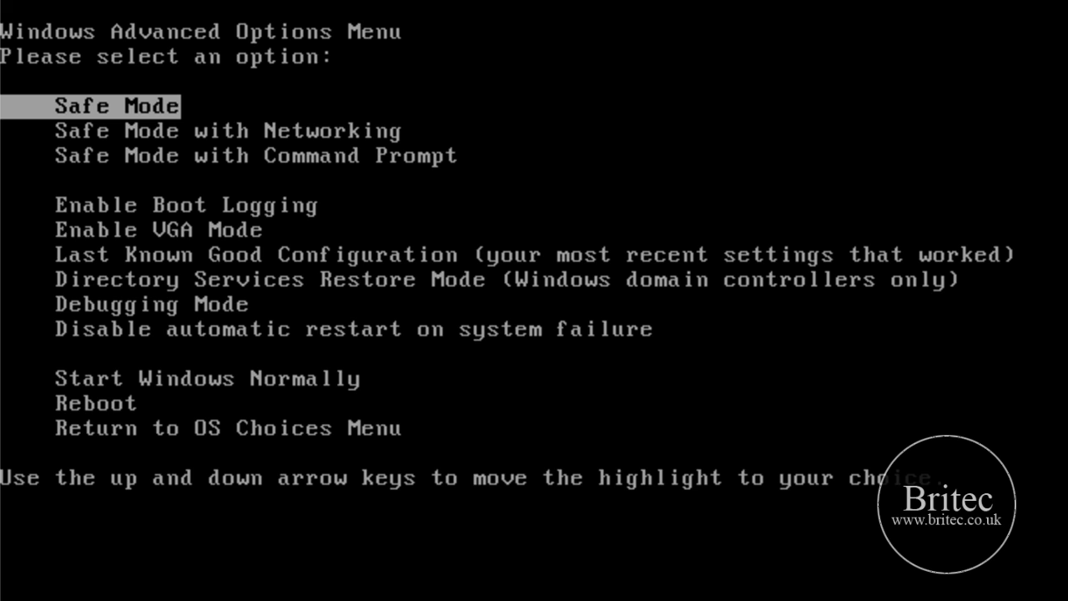
{"action": "key", "text": "Return"}
{"action": "key", "text": "Return"}
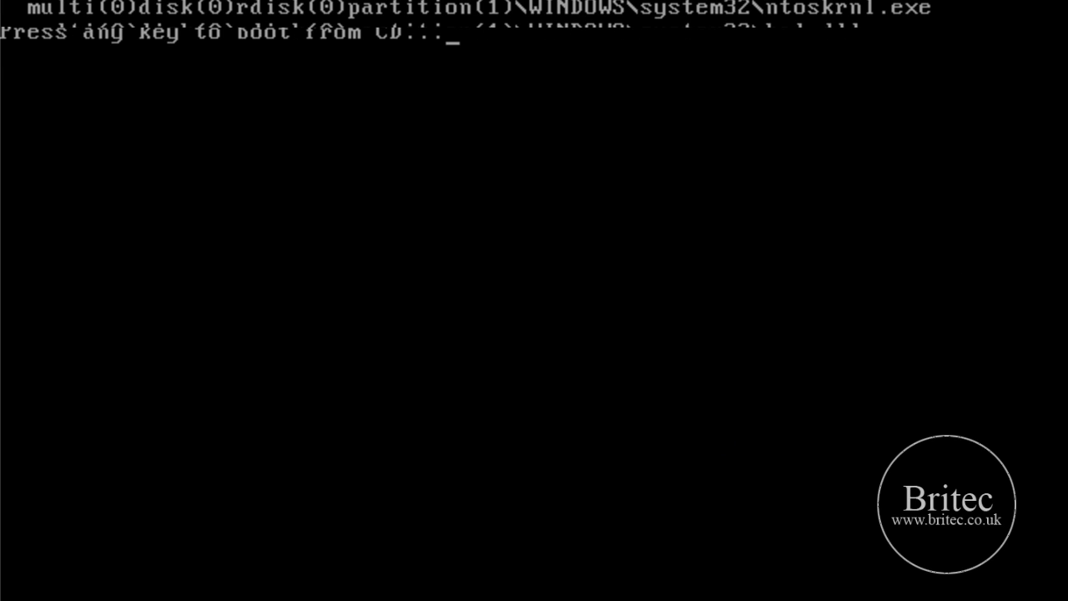
- Boot the machine from the rescue CD at the 'Press any key to boot from CD' prompt
{"action": "key", "text": "Return"}
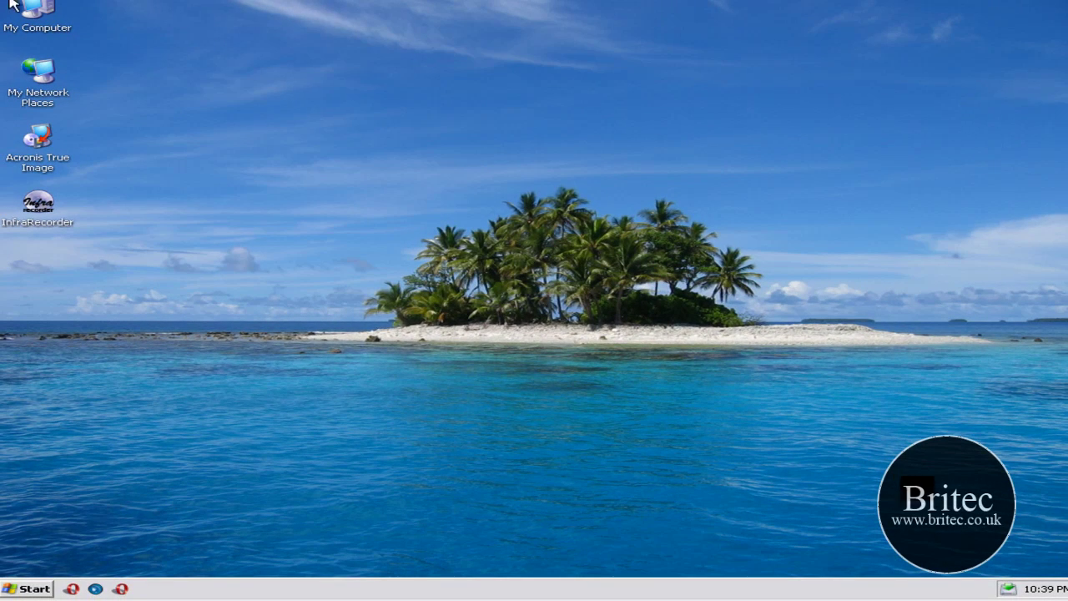
- Browse from My Computer into C:\Documents and Settings\LocalService\Local Settings\Temp
{"action": "double_click", "coordinate": [37, 13]}
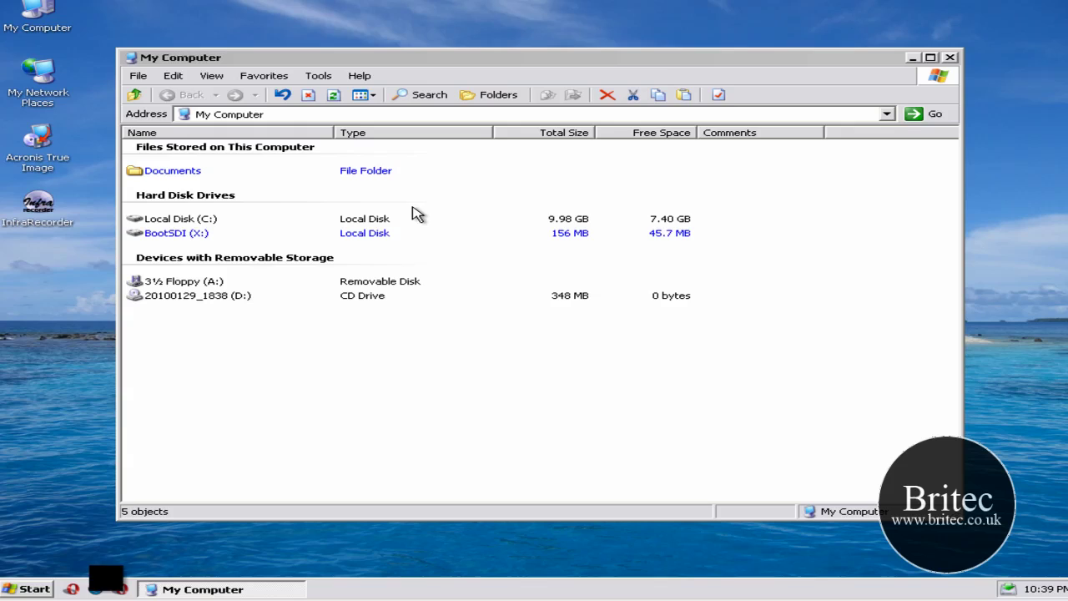
{"action": "double_click", "coordinate": [136, 219]}
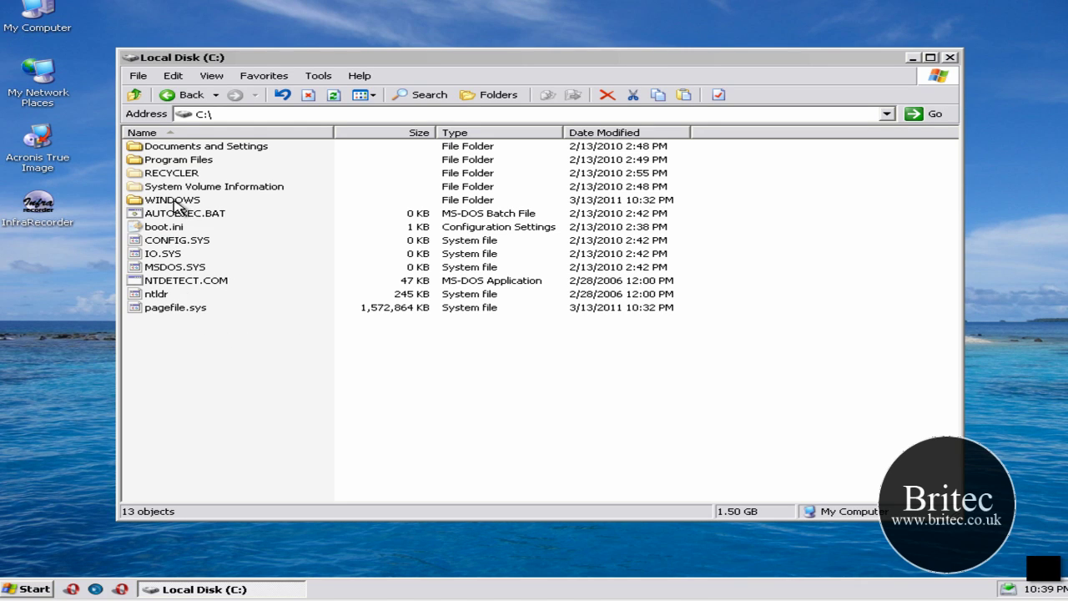
{"action": "left_click", "coordinate": [191, 149]}
{"action": "double_click", "coordinate": [191, 149]}
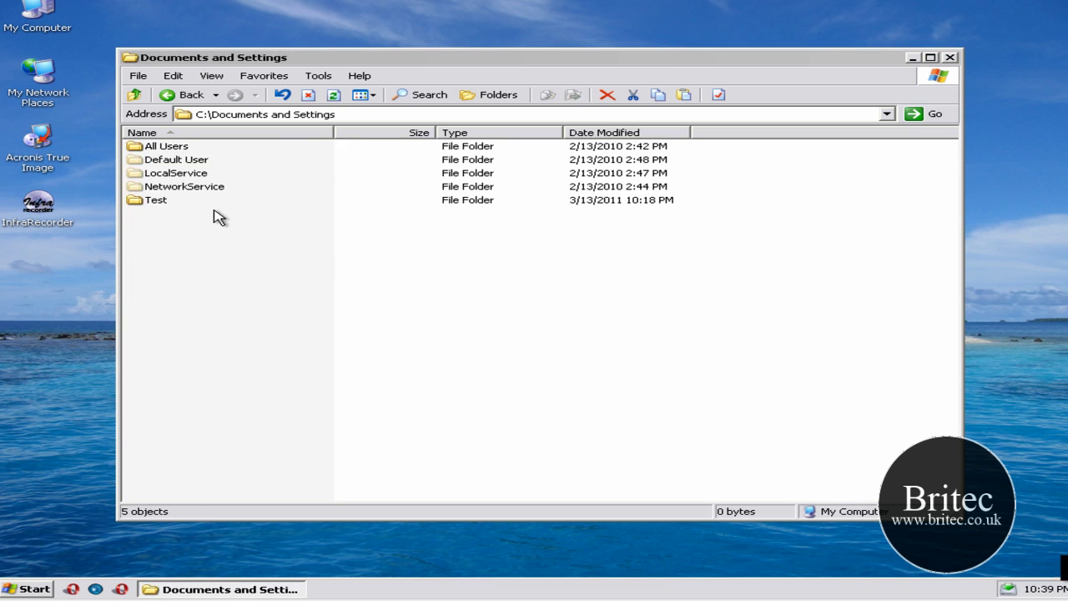
{"action": "double_click", "coordinate": [175, 174]}
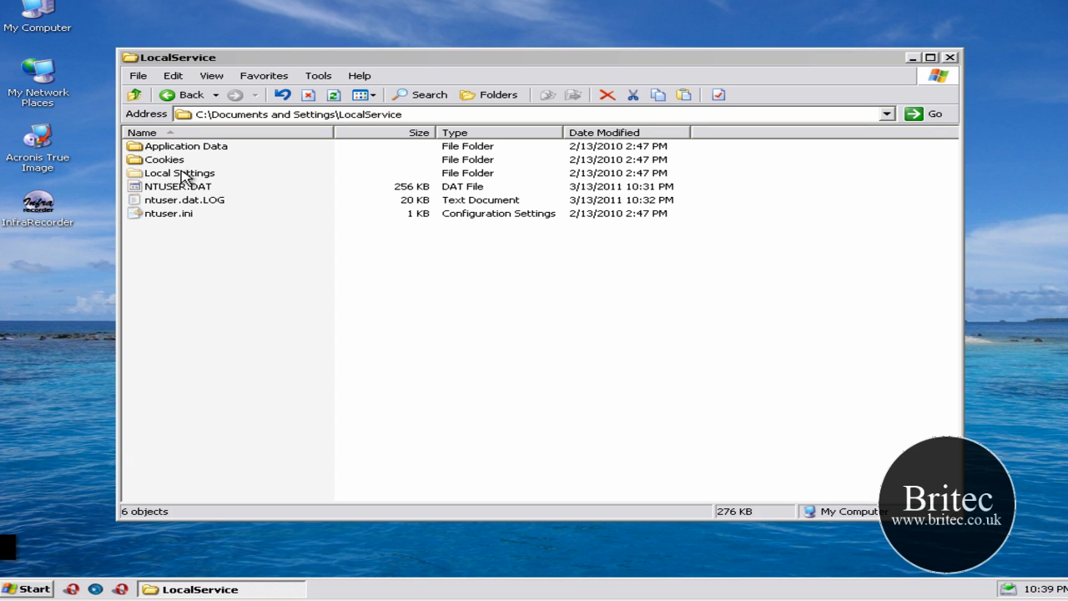
{"action": "double_click", "coordinate": [182, 175]}
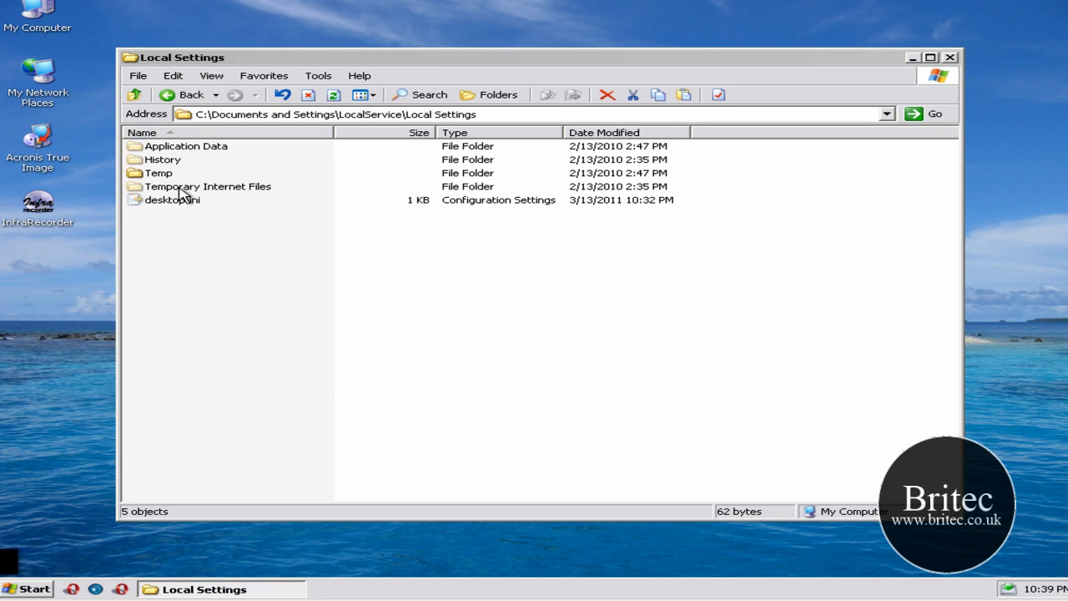
{"action": "double_click", "coordinate": [150, 173]}
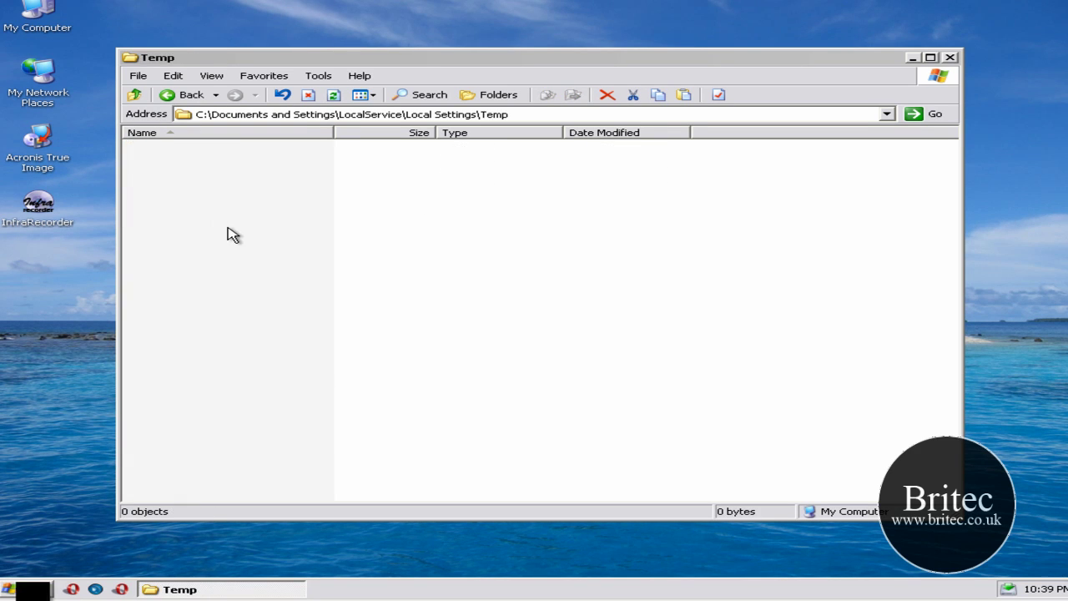
- Check LocalService's Local Settings\Application Data, then go back up to Documents and Settings
{"action": "left_click", "coordinate": [135, 96]}
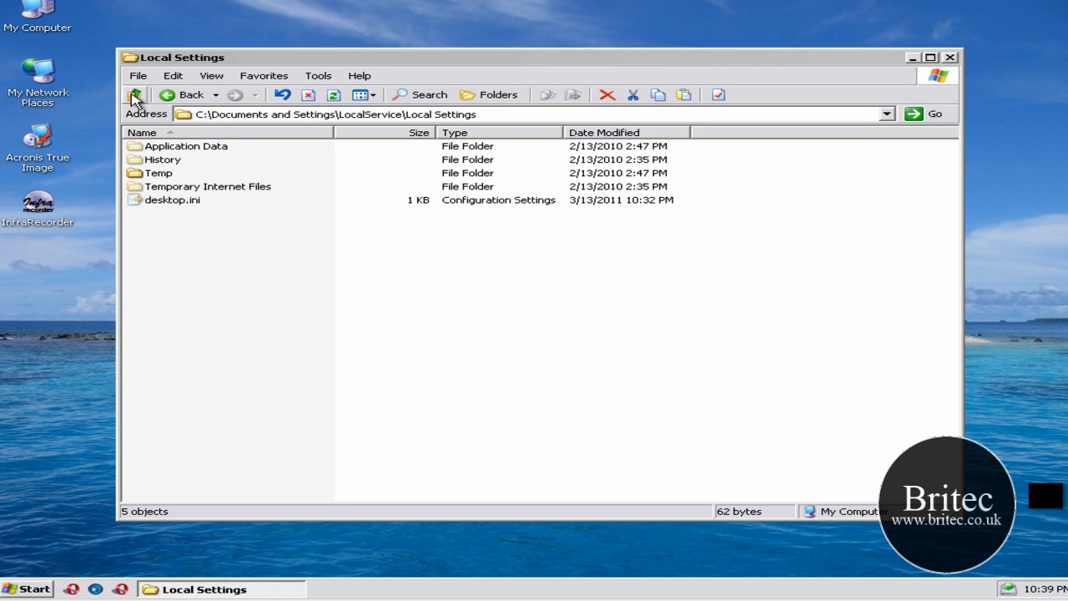
{"action": "double_click", "coordinate": [185, 147]}
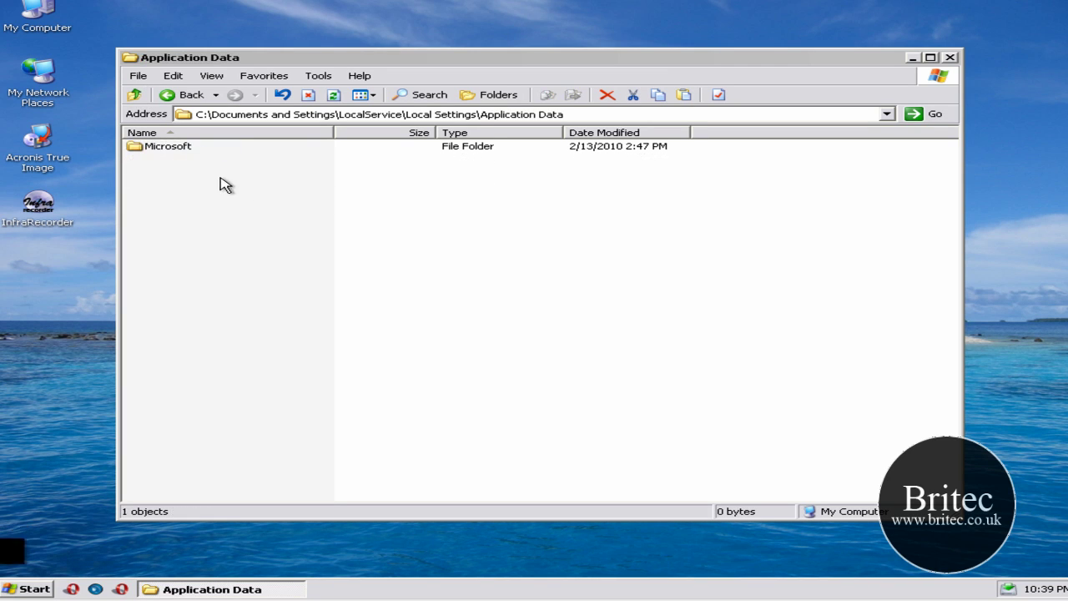
{"action": "left_click", "coordinate": [133, 95]}
{"action": "left_click", "coordinate": [131, 97]}
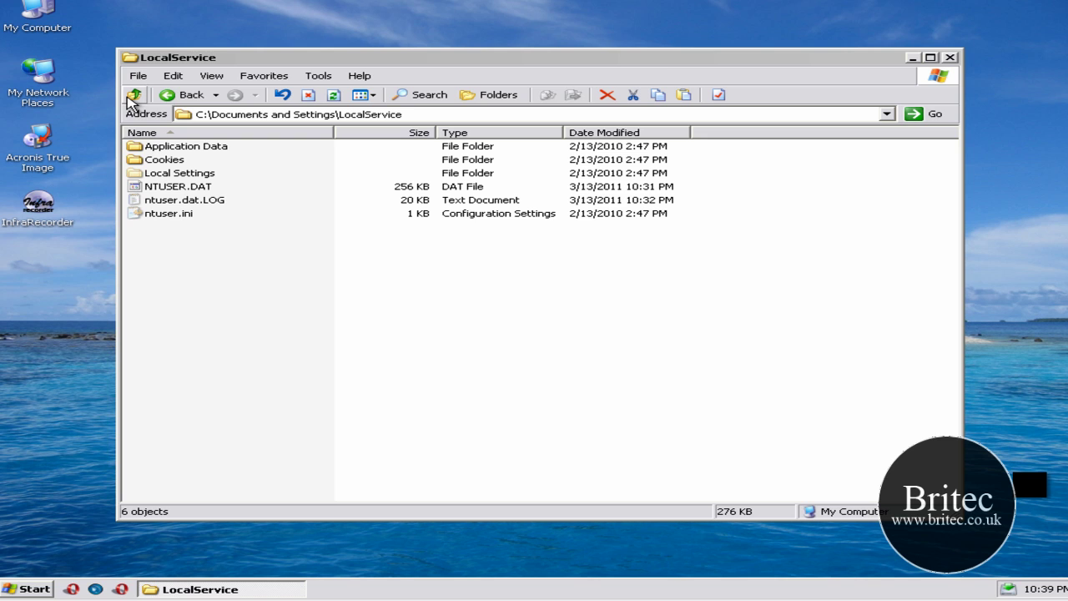
{"action": "left_click", "coordinate": [131, 97]}
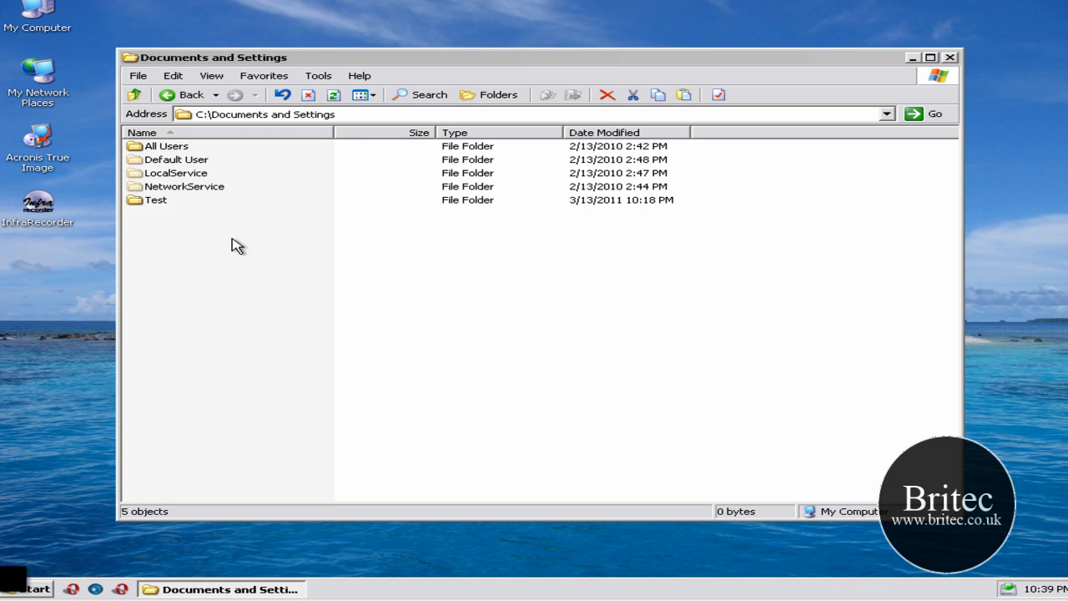
- Open the Test user's Application Data folder and delete the chrtmp file
{"action": "double_click", "coordinate": [165, 200]}
{"action": "double_click", "coordinate": [177, 148]}
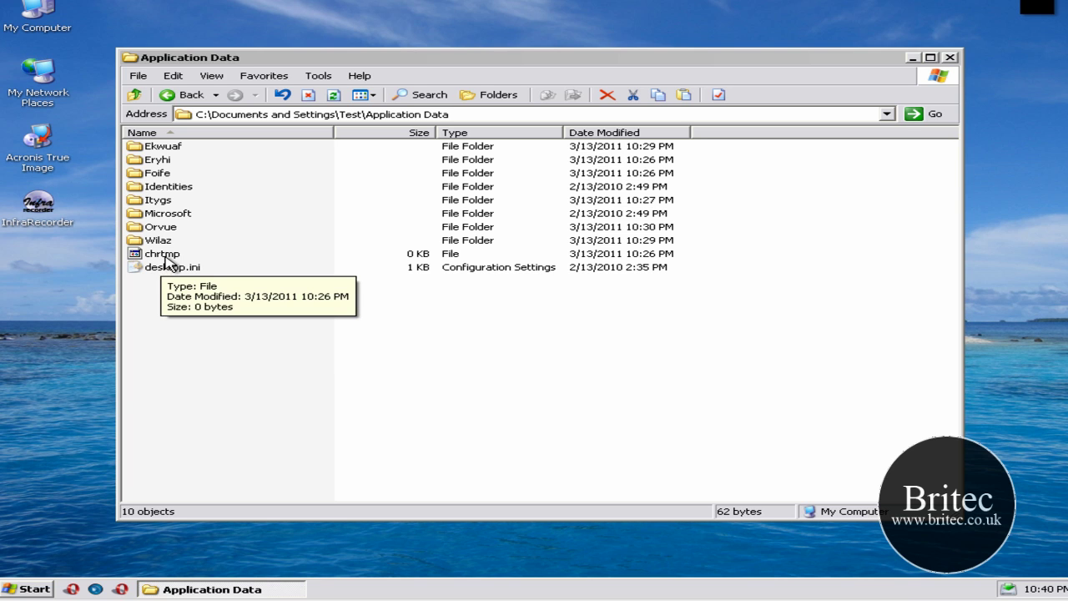
{"action": "right_click", "coordinate": [166, 264]}
{"action": "left_click", "coordinate": [260, 387]}
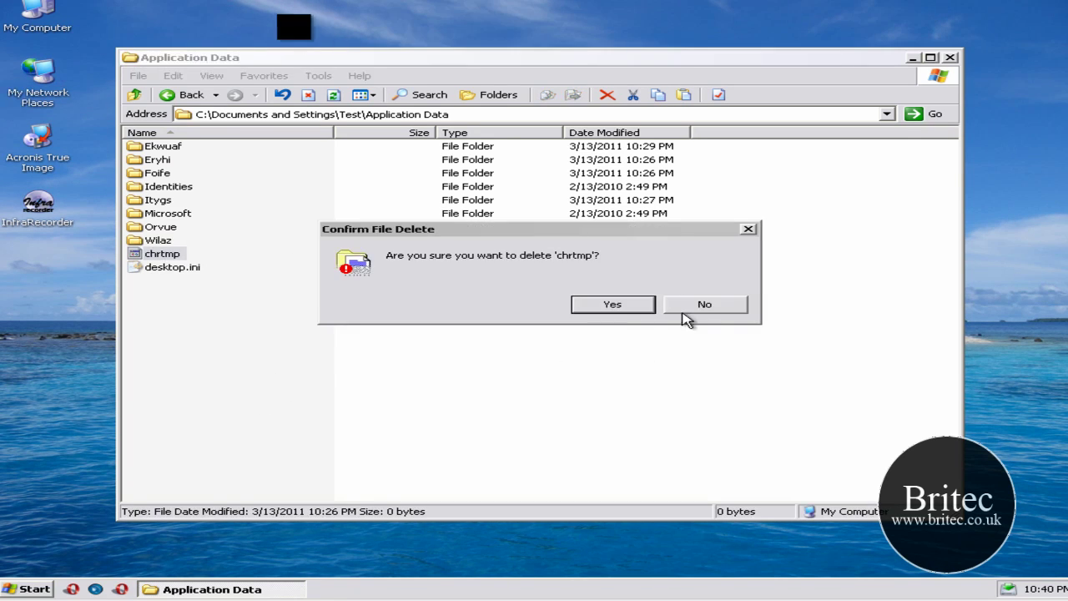
{"action": "left_click", "coordinate": [613, 304]}
- Inspect the Wilaz folder, then delete it with its contents
{"action": "left_click", "coordinate": [148, 242]}
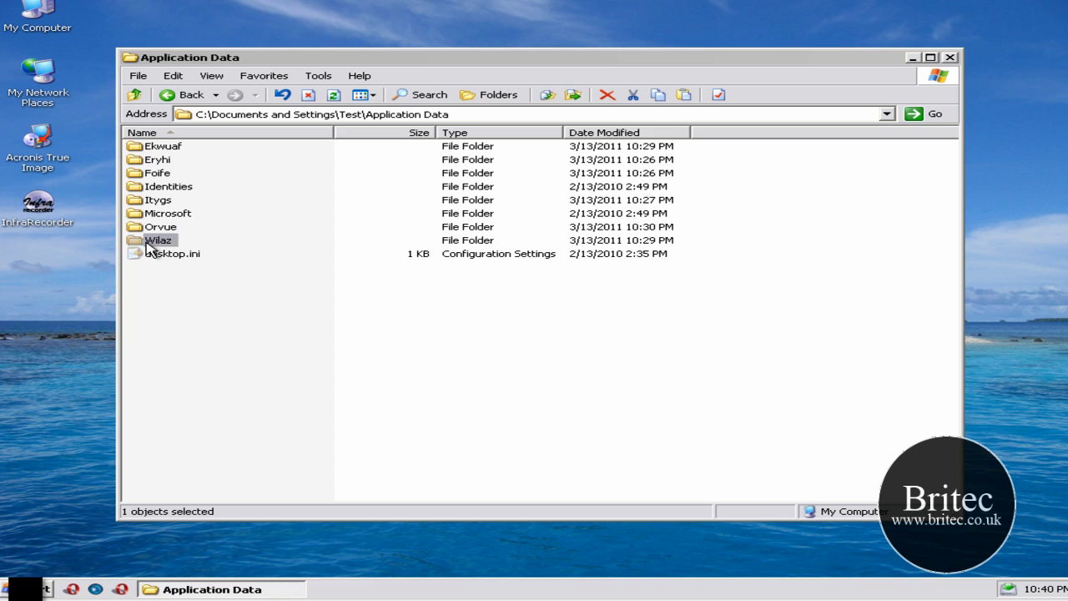
{"action": "double_click", "coordinate": [148, 242]}
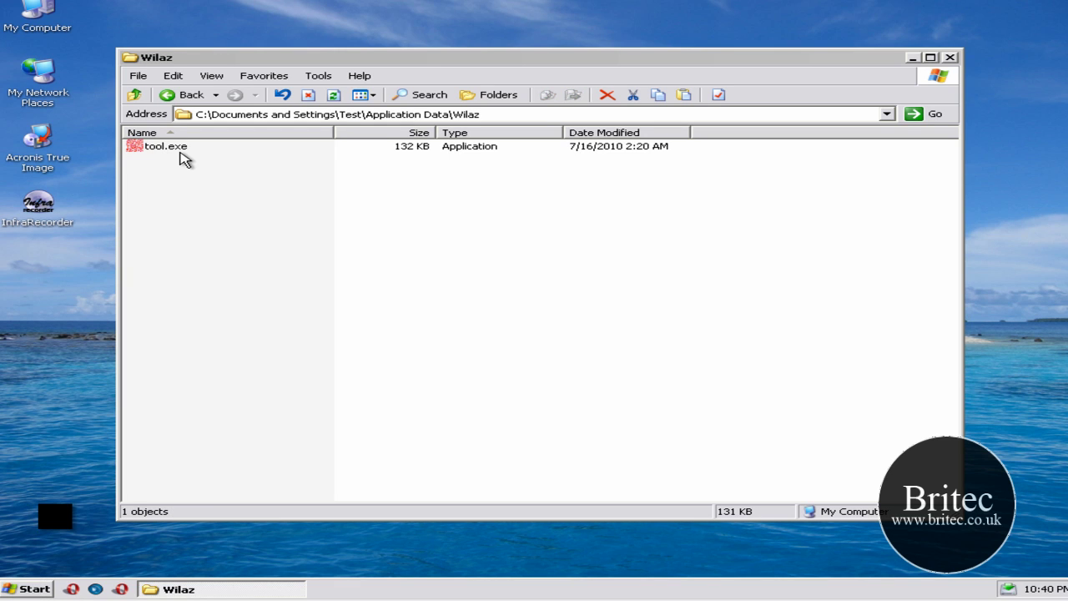
{"action": "left_click", "coordinate": [134, 95]}
{"action": "right_click", "coordinate": [151, 242]}
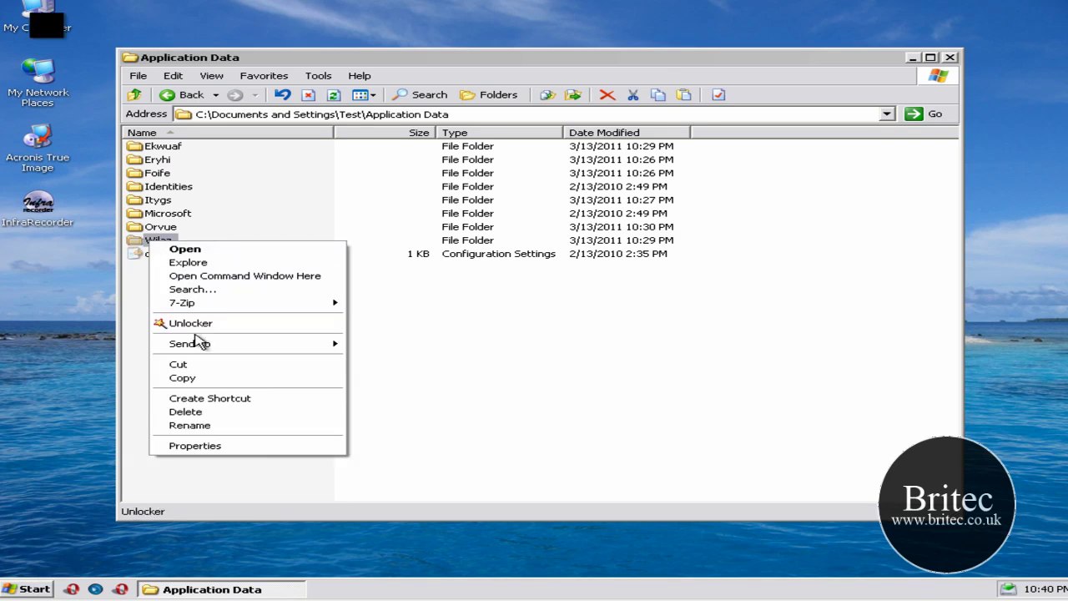
{"action": "left_click", "coordinate": [198, 412]}
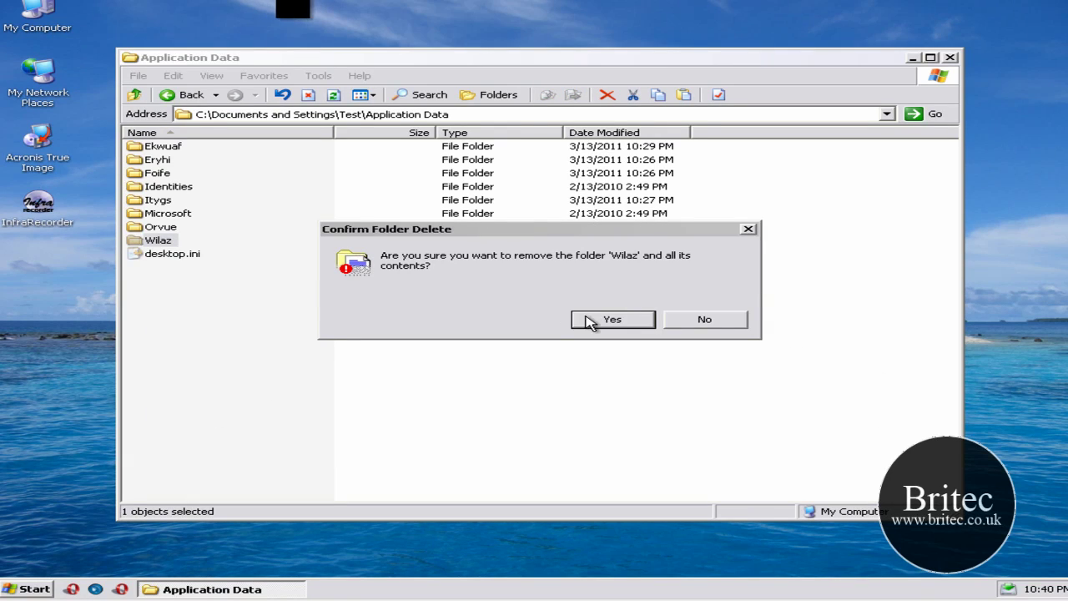
{"action": "left_click", "coordinate": [613, 319]}
- Inspect the Orvue folder, then delete it with its contents
{"action": "left_click", "coordinate": [150, 230]}
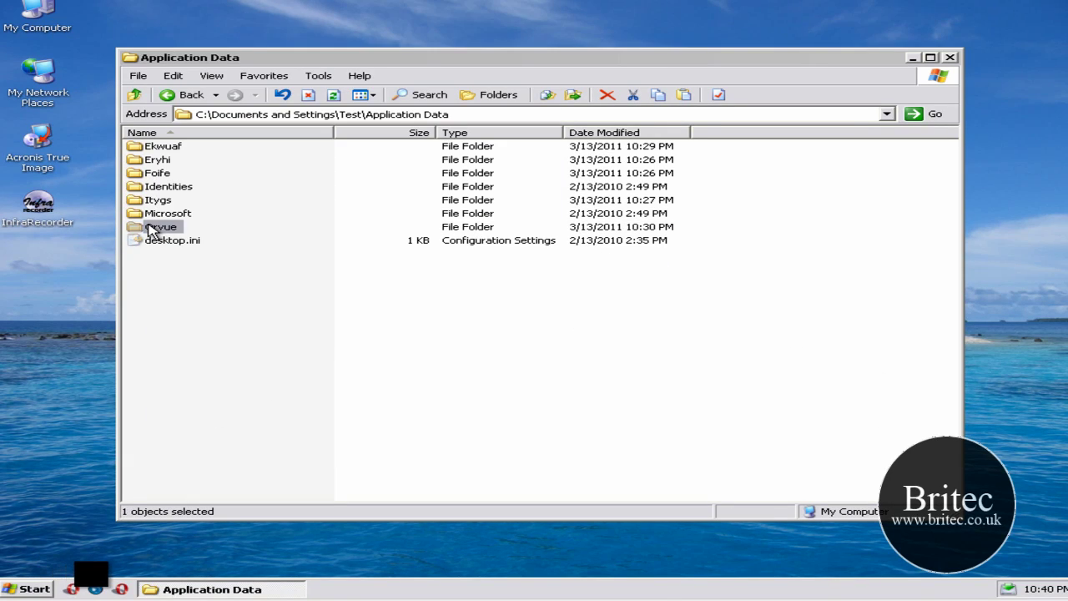
{"action": "double_click", "coordinate": [150, 230]}
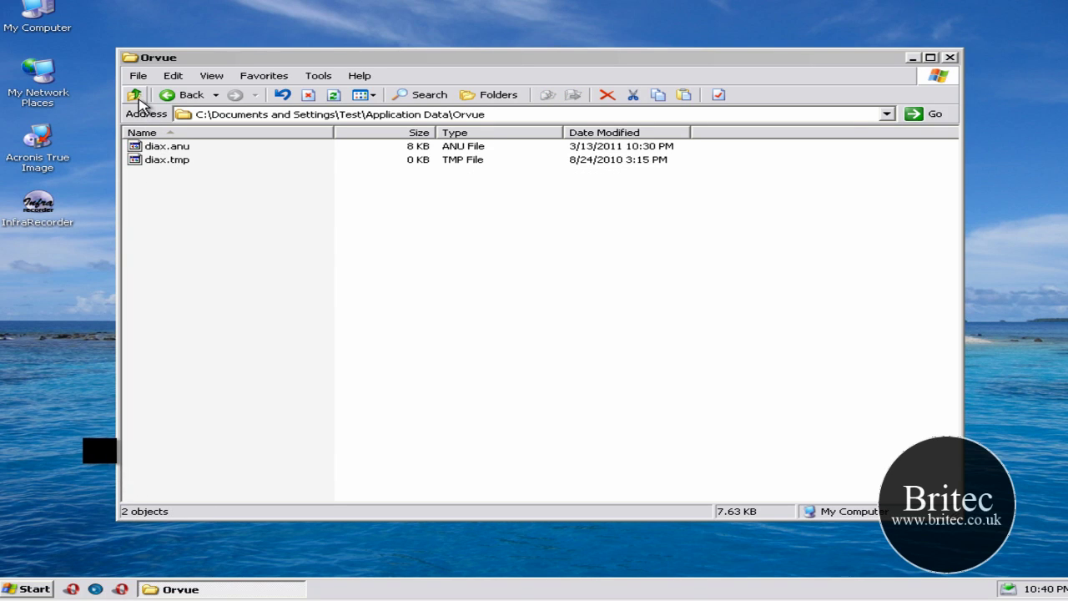
{"action": "left_click", "coordinate": [137, 97]}
{"action": "left_click", "coordinate": [155, 228]}
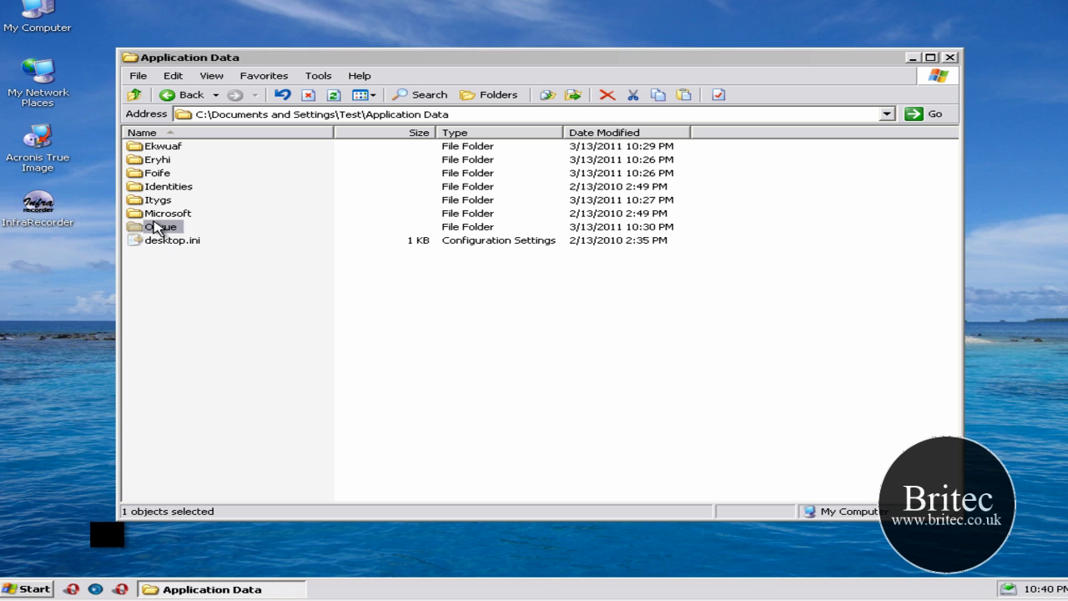
{"action": "right_click", "coordinate": [155, 228]}
{"action": "left_click", "coordinate": [186, 393]}
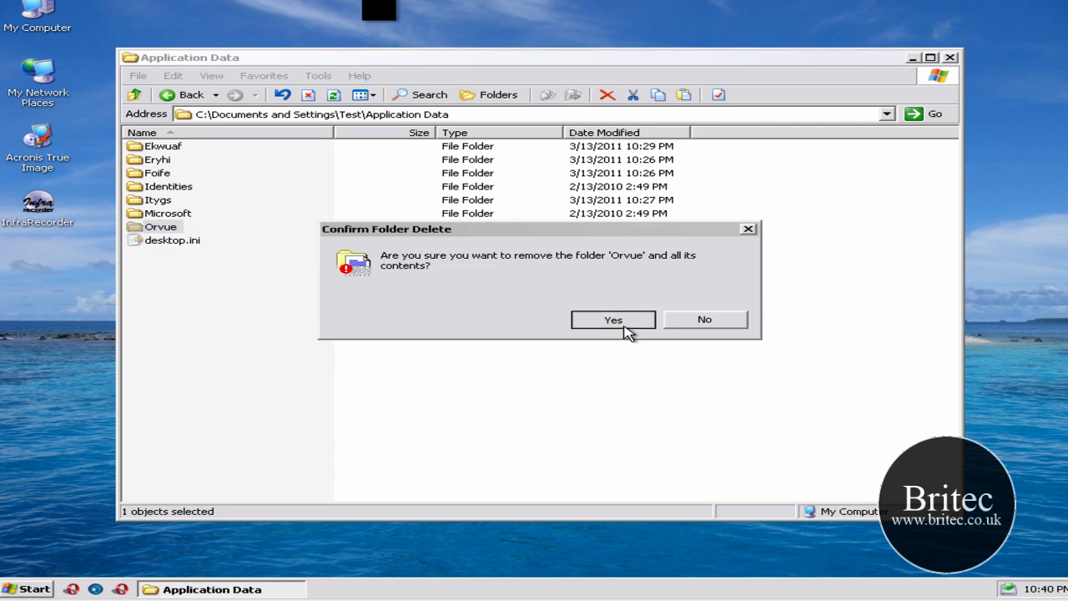
{"action": "left_click", "coordinate": [613, 321]}
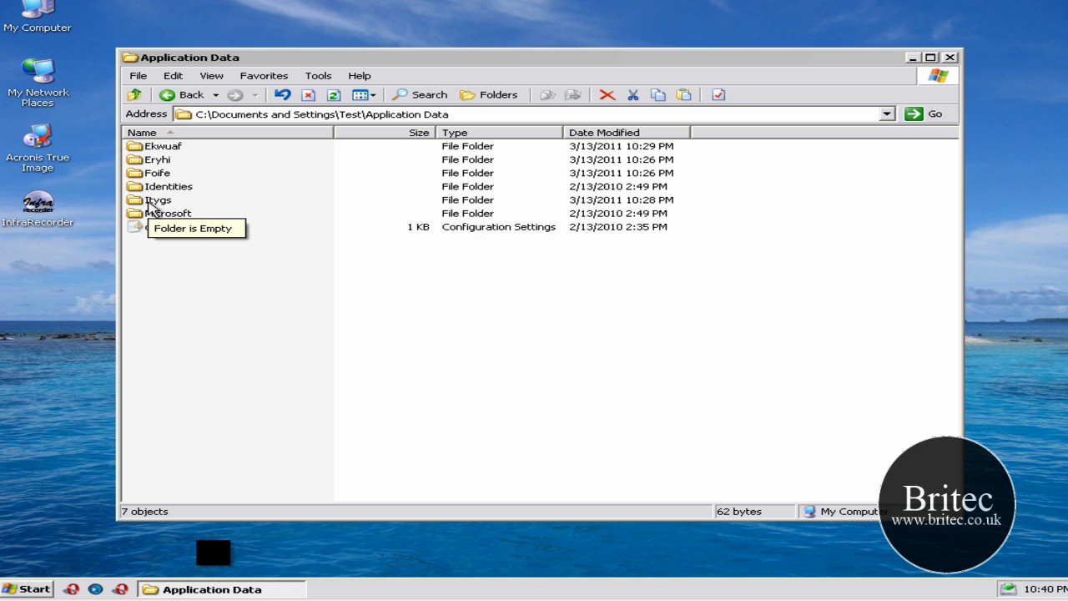
- Delete the empty Itygs folder
{"action": "left_click", "coordinate": [150, 203]}
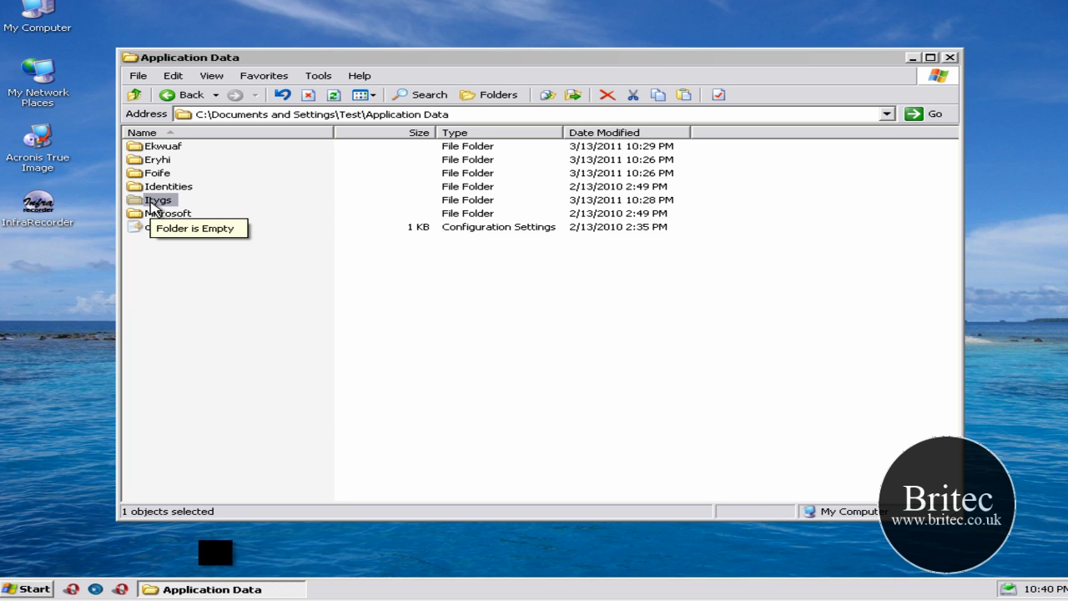
{"action": "right_click", "coordinate": [152, 204]}
{"action": "left_click", "coordinate": [183, 372]}
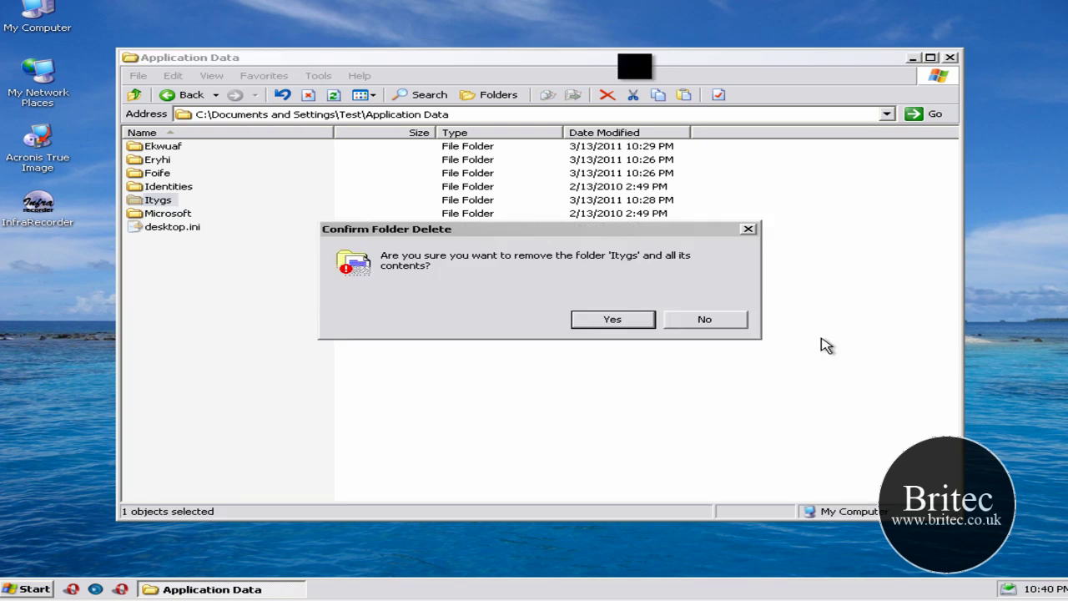
{"action": "left_click", "coordinate": [623, 319]}
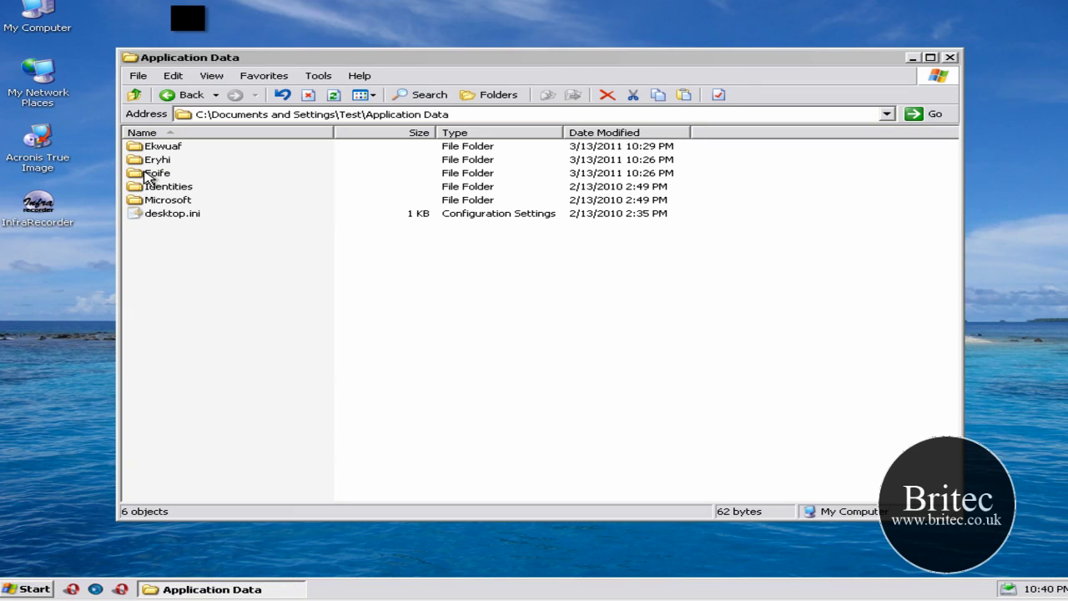
- Inspect the Foife folder, then delete it
{"action": "left_click", "coordinate": [148, 175]}
{"action": "double_click", "coordinate": [148, 175]}
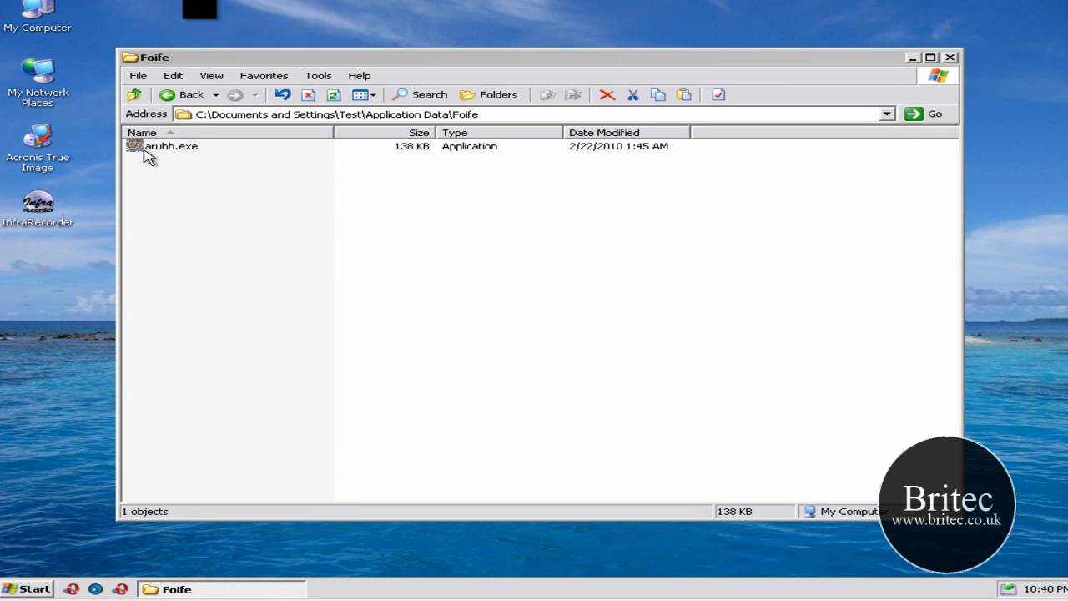
{"action": "left_click", "coordinate": [135, 96]}
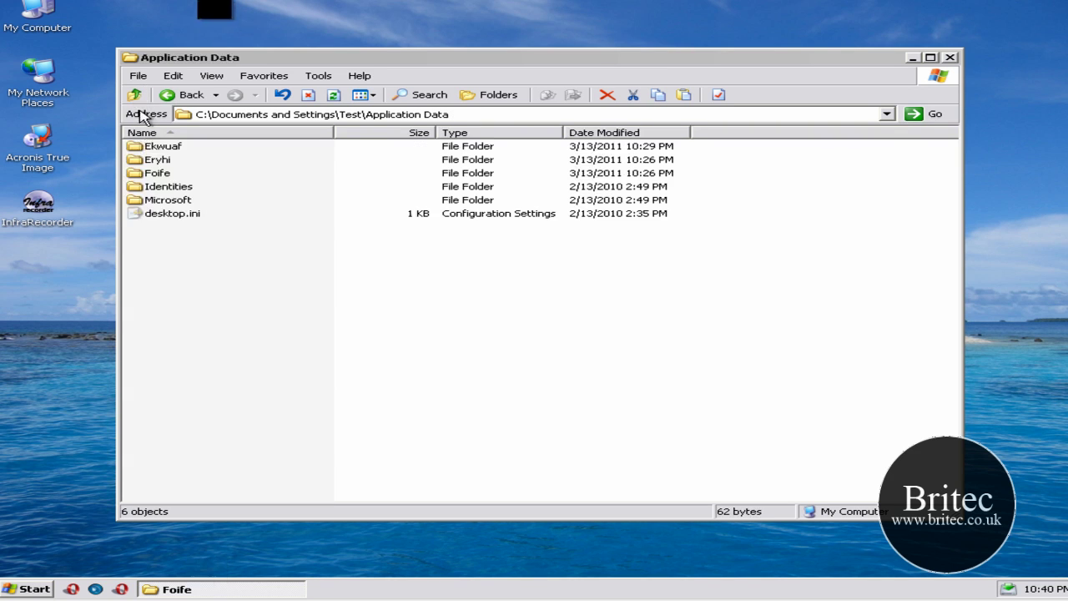
{"action": "right_click", "coordinate": [157, 174]}
{"action": "left_click", "coordinate": [268, 357]}
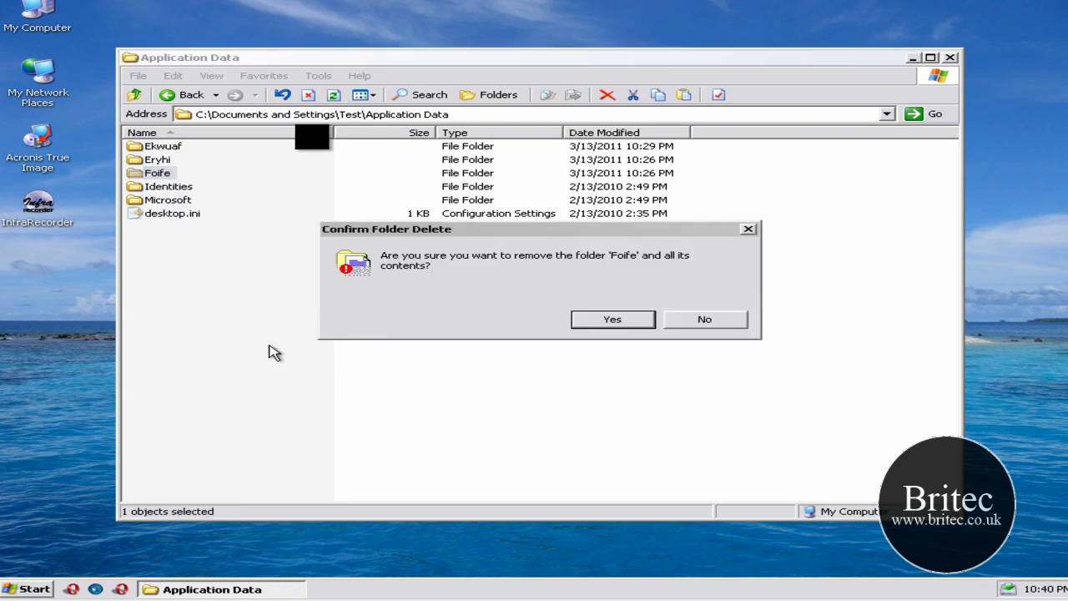
{"action": "left_click", "coordinate": [579, 324]}
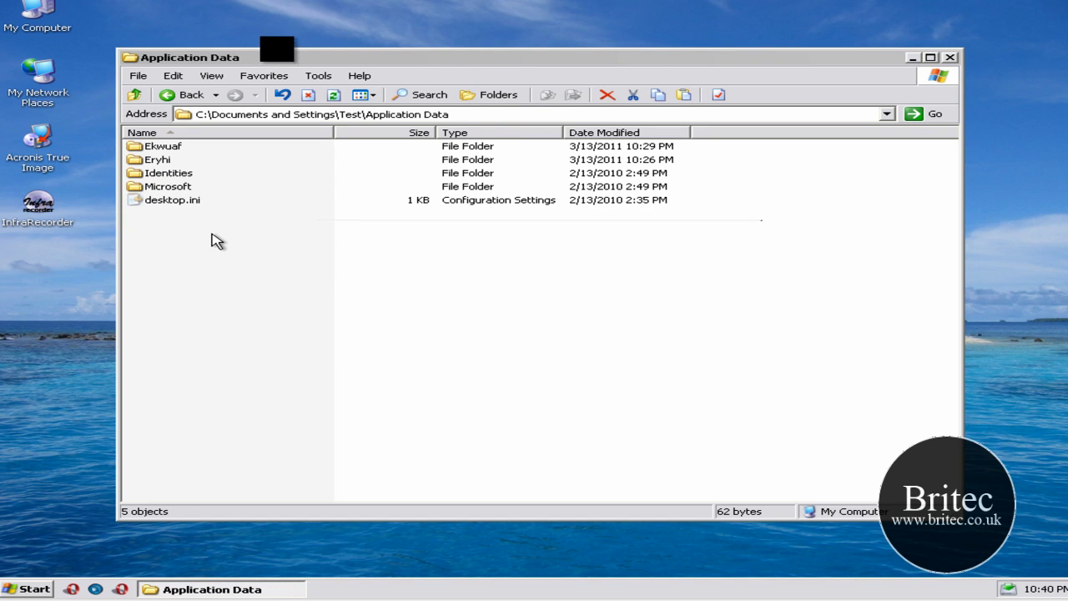
- Inspect and delete the Eryhi folder, then delete the Ekwuaf folder
{"action": "double_click", "coordinate": [157, 159]}
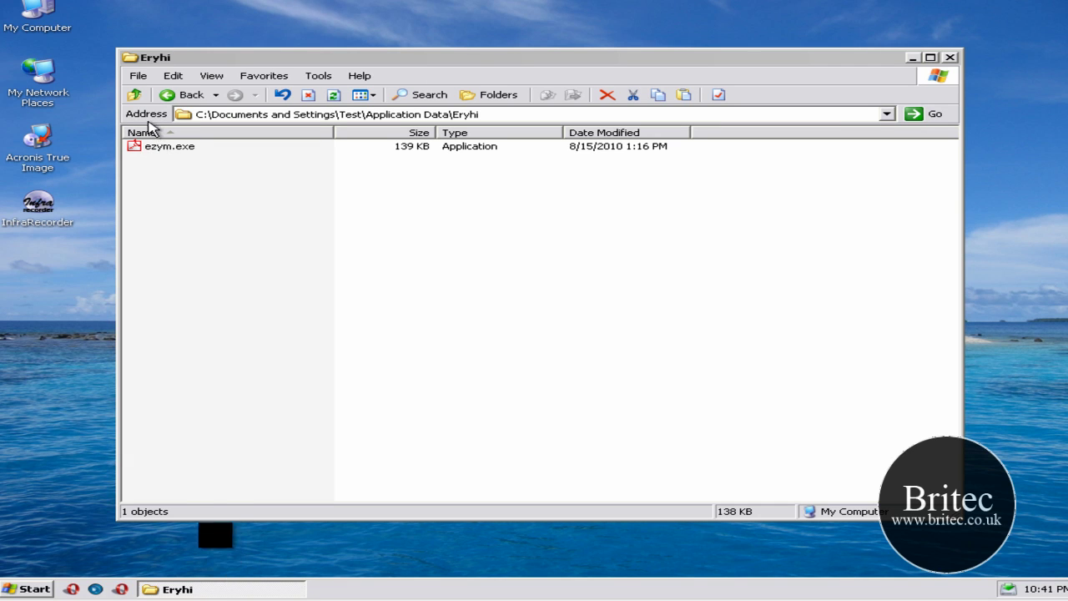
{"action": "left_click", "coordinate": [132, 100]}
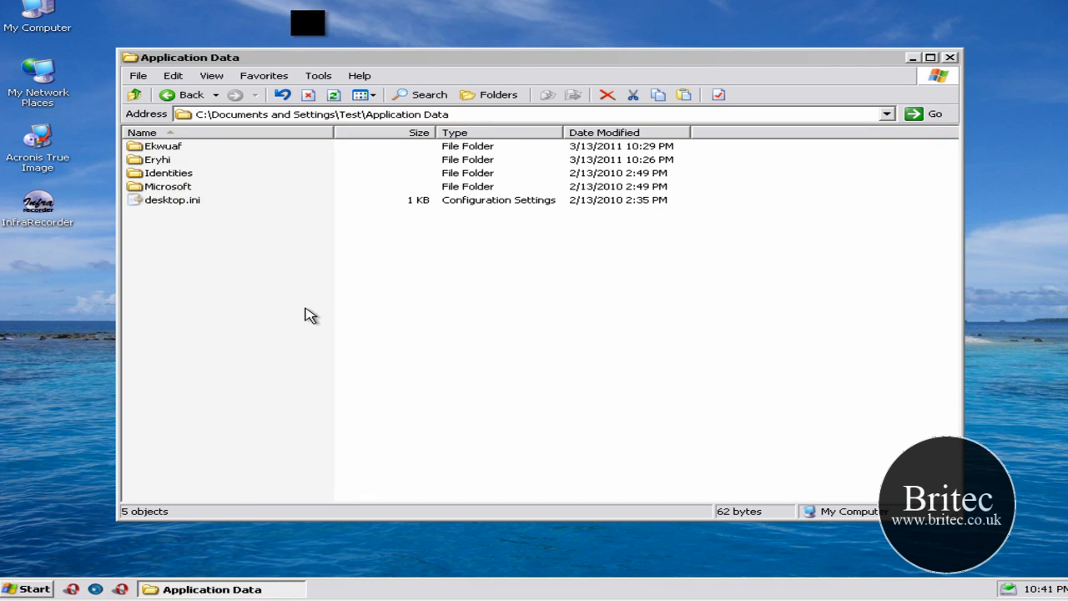
{"action": "right_click", "coordinate": [152, 164]}
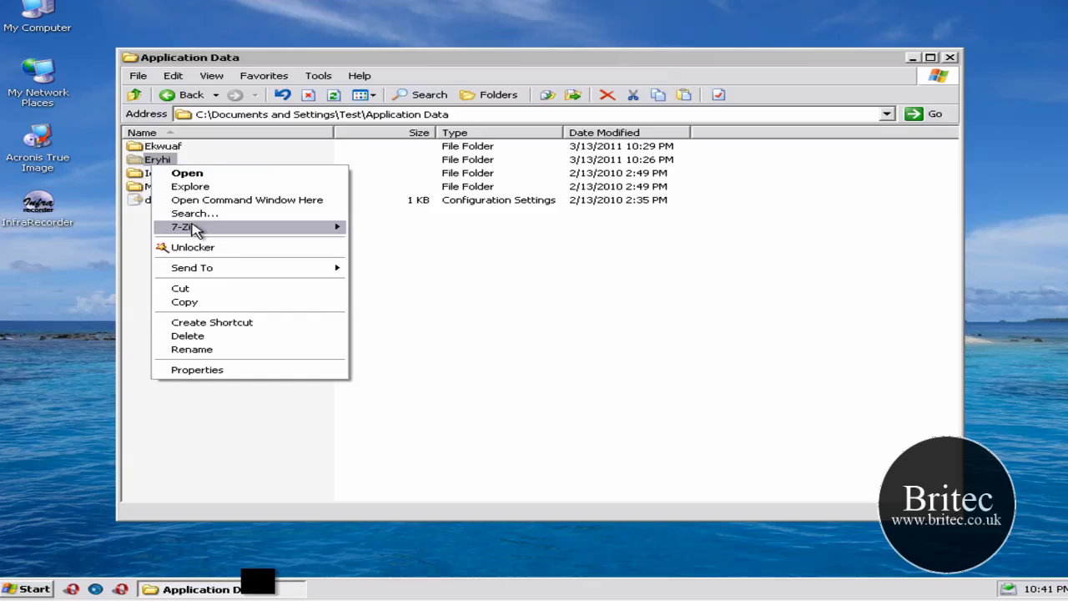
{"action": "left_click", "coordinate": [271, 336]}
{"action": "left_click", "coordinate": [627, 325]}
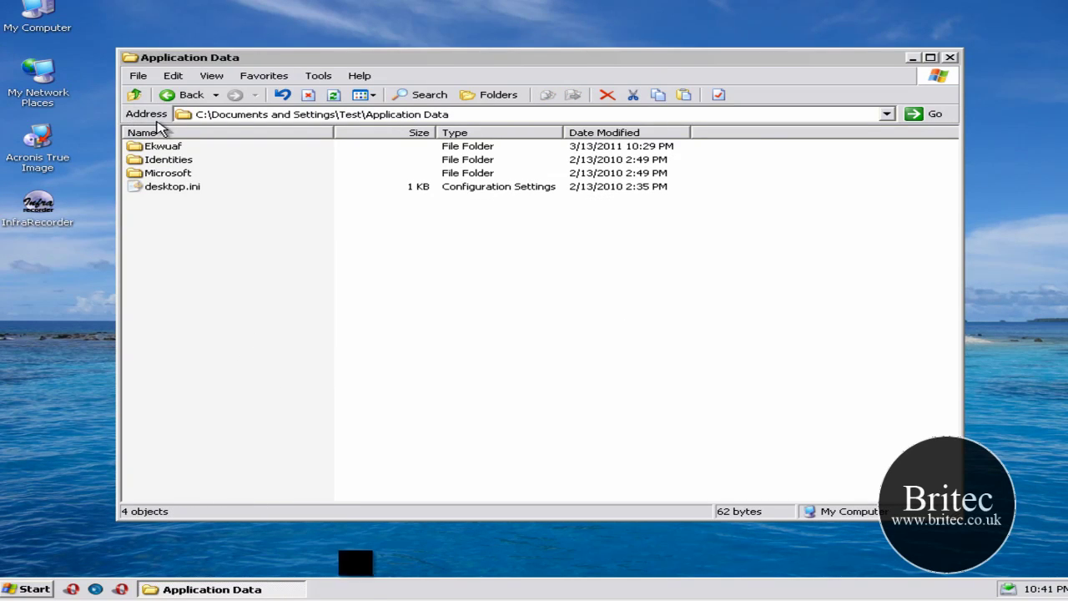
{"action": "left_click", "coordinate": [153, 148]}
{"action": "right_click", "coordinate": [152, 148]}
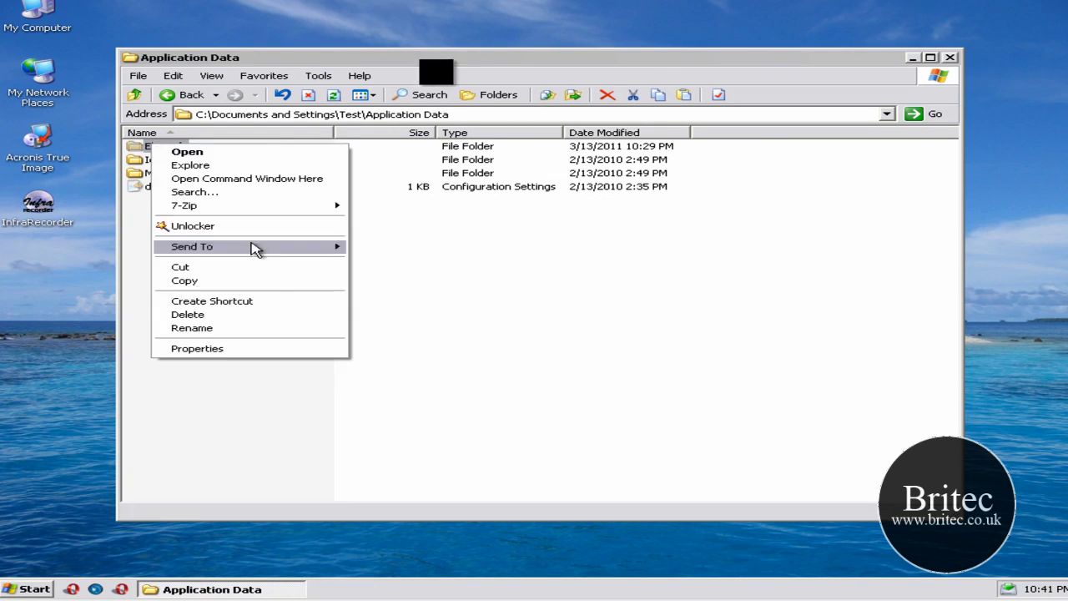
{"action": "left_click", "coordinate": [242, 314]}
{"action": "left_click", "coordinate": [614, 319]}
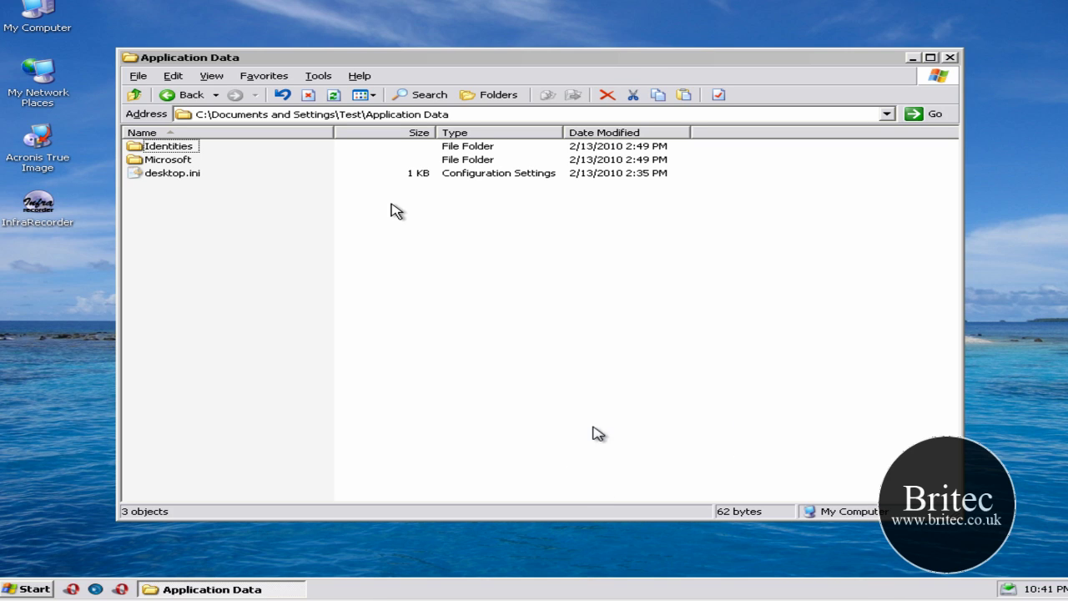
- In Test's Local Settings\Temp, delete the Ijb–Ije executables, tmp33dc7fe6.exe and tmpfabbb1a7.bat
{"action": "left_click", "coordinate": [133, 95]}
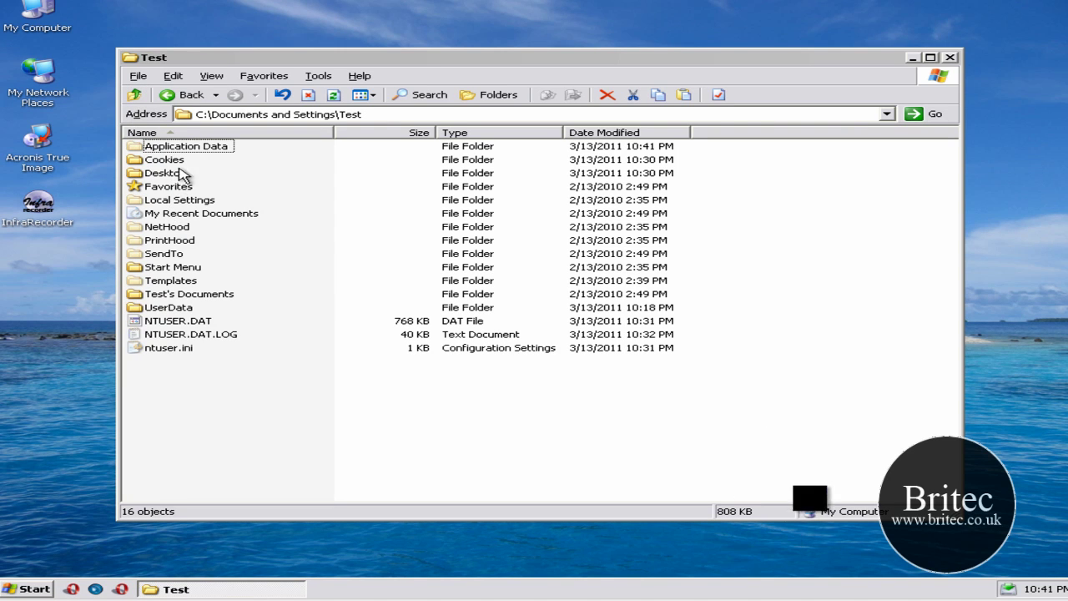
{"action": "double_click", "coordinate": [177, 202]}
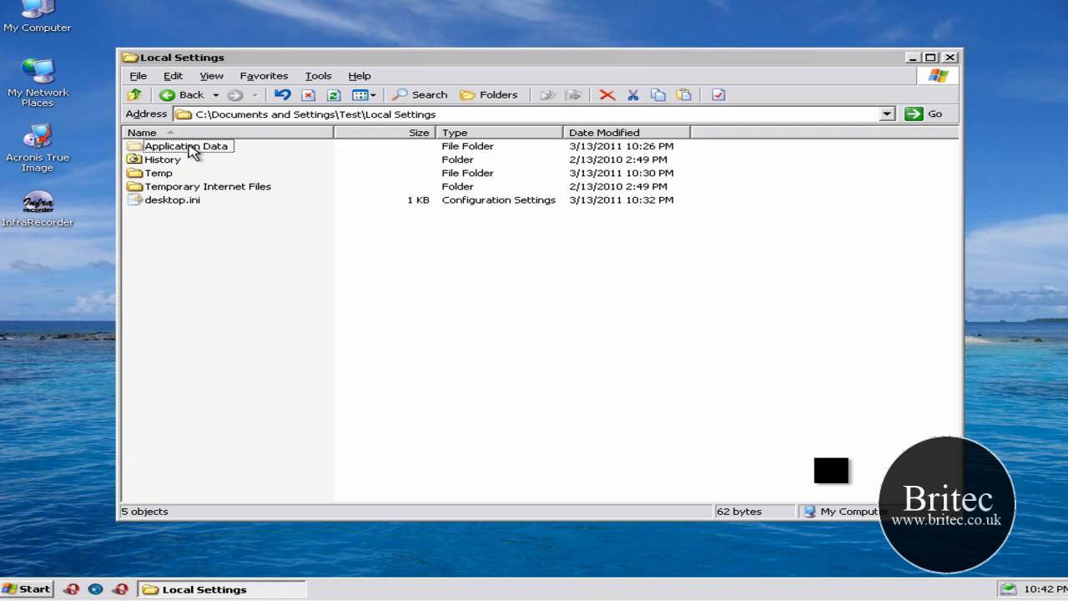
{"action": "double_click", "coordinate": [158, 173]}
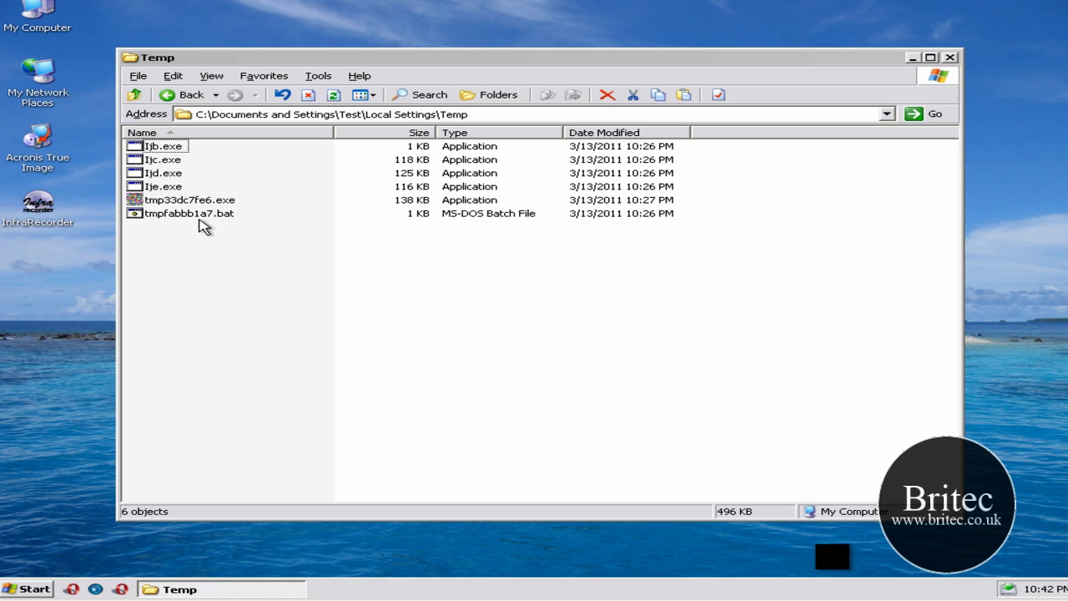
{"action": "left_click", "coordinate": [182, 217]}
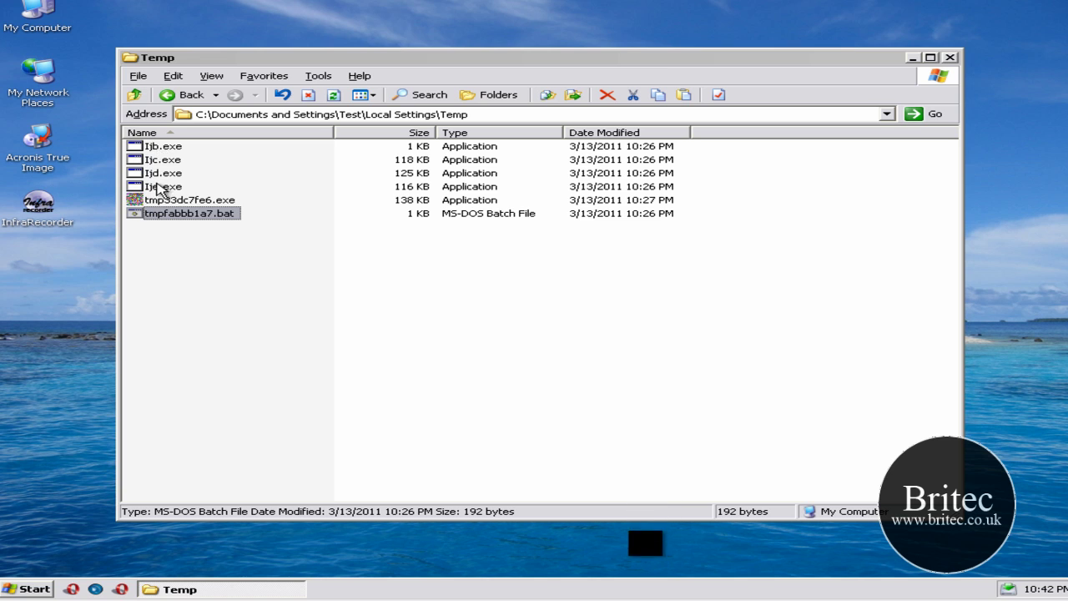
{"action": "left_click", "coordinate": [287, 254]}
{"action": "left_click", "coordinate": [163, 214]}
{"action": "left_click", "coordinate": [155, 148], "text": "shift"}
{"action": "right_click", "coordinate": [163, 172]}
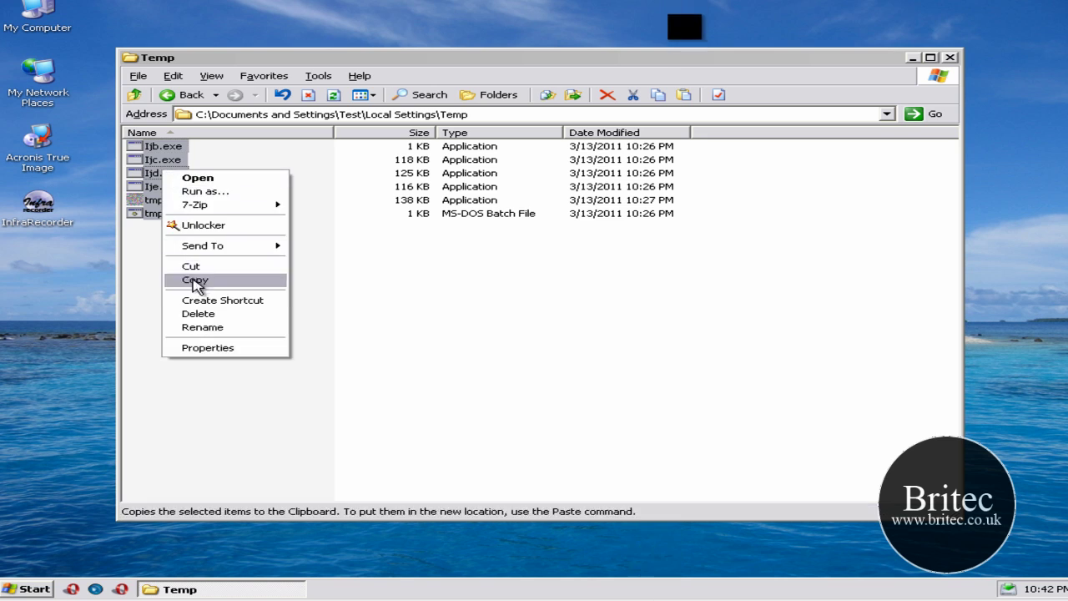
{"action": "left_click", "coordinate": [198, 313]}
{"action": "left_click", "coordinate": [624, 320]}
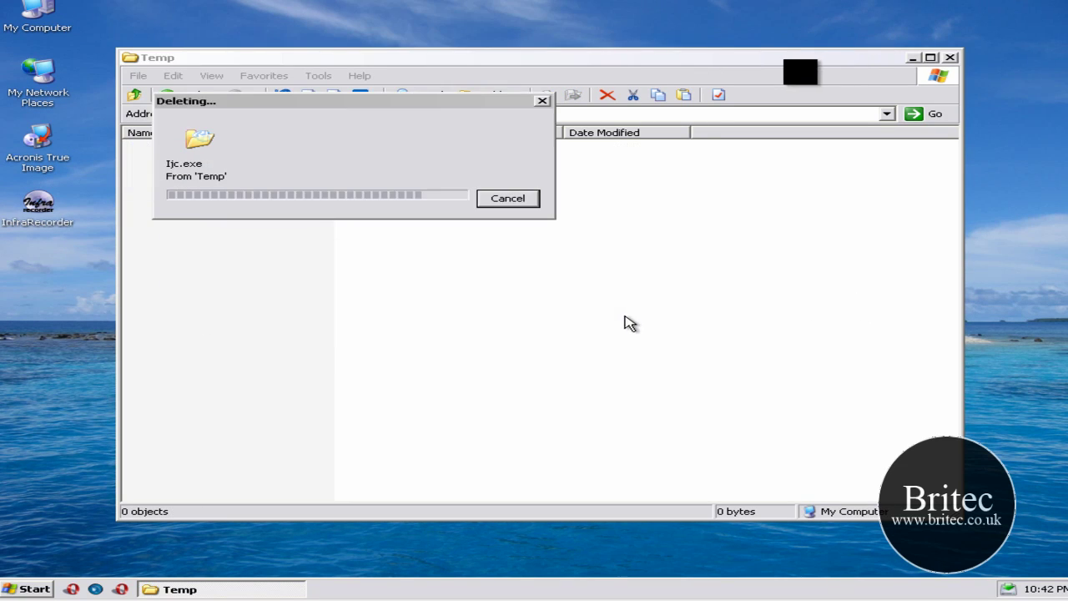
- Look through the 3JQ0ADMG cache folder under Temporary Internet Files\Content.IE5
{"action": "left_click", "coordinate": [135, 94]}
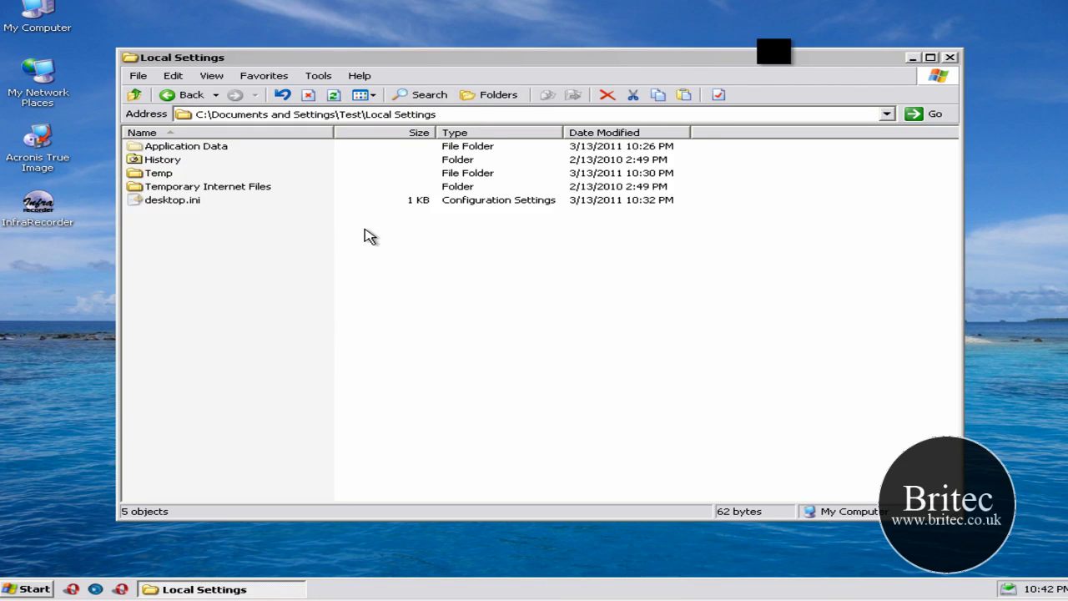
{"action": "double_click", "coordinate": [187, 187]}
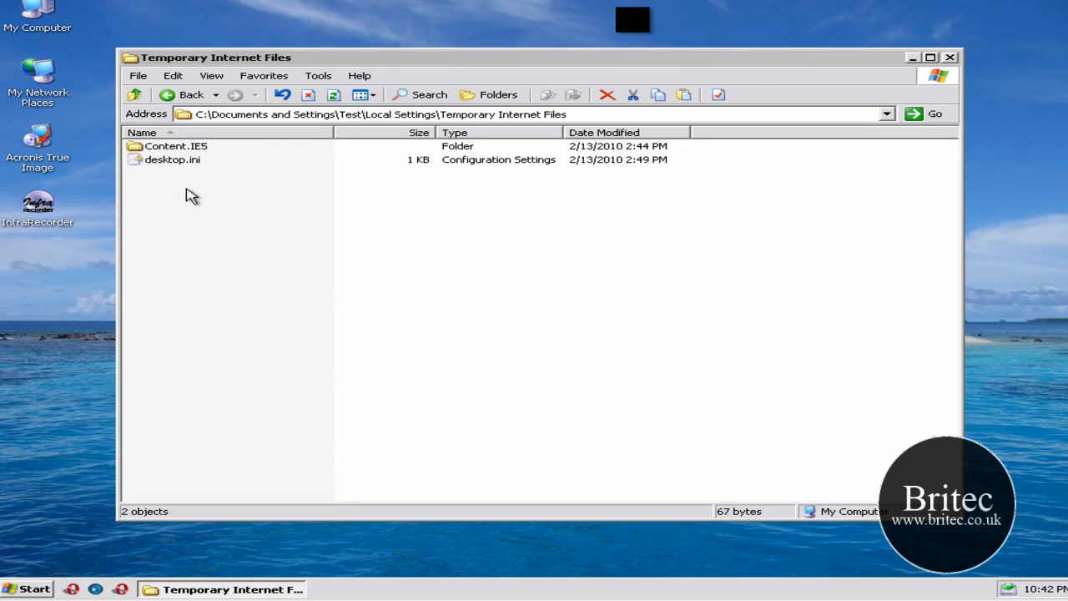
{"action": "double_click", "coordinate": [150, 149]}
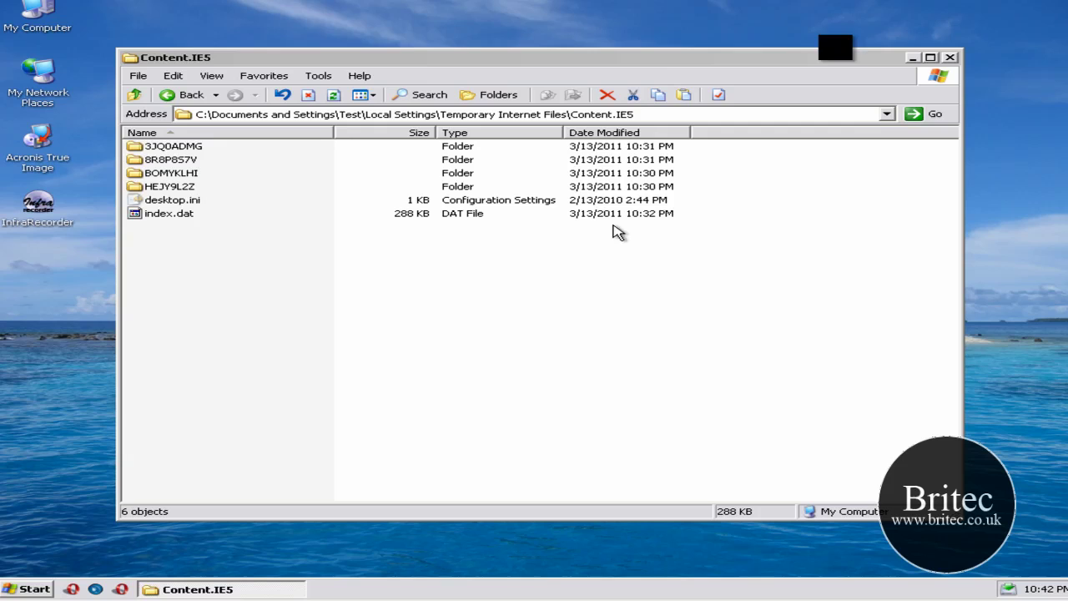
{"action": "double_click", "coordinate": [171, 148]}
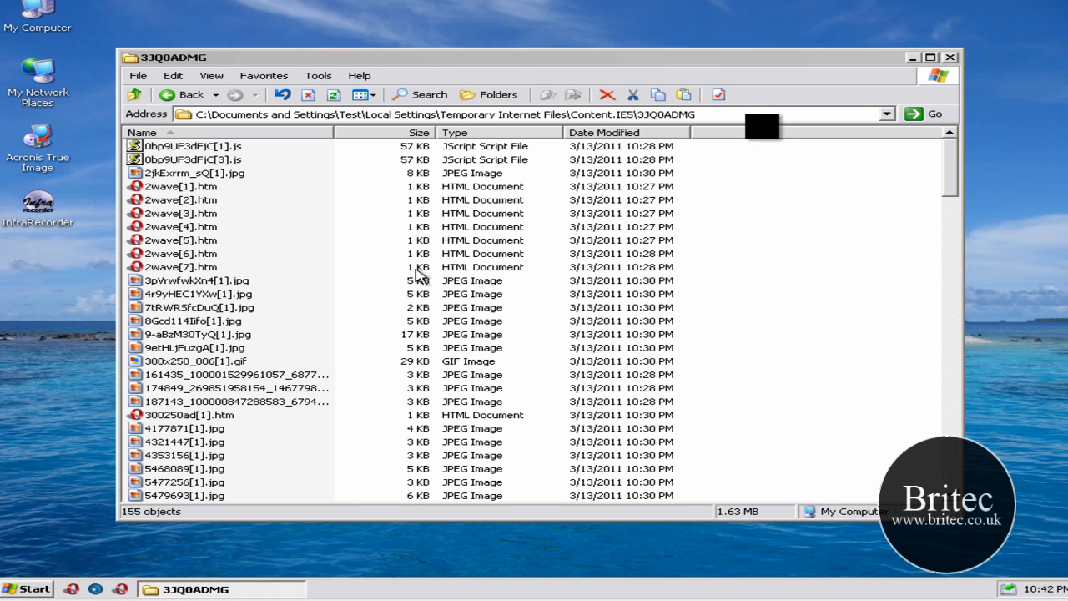
{"action": "scroll", "coordinate": [417, 280], "scroll_direction": "down", "scroll_amount": 2}
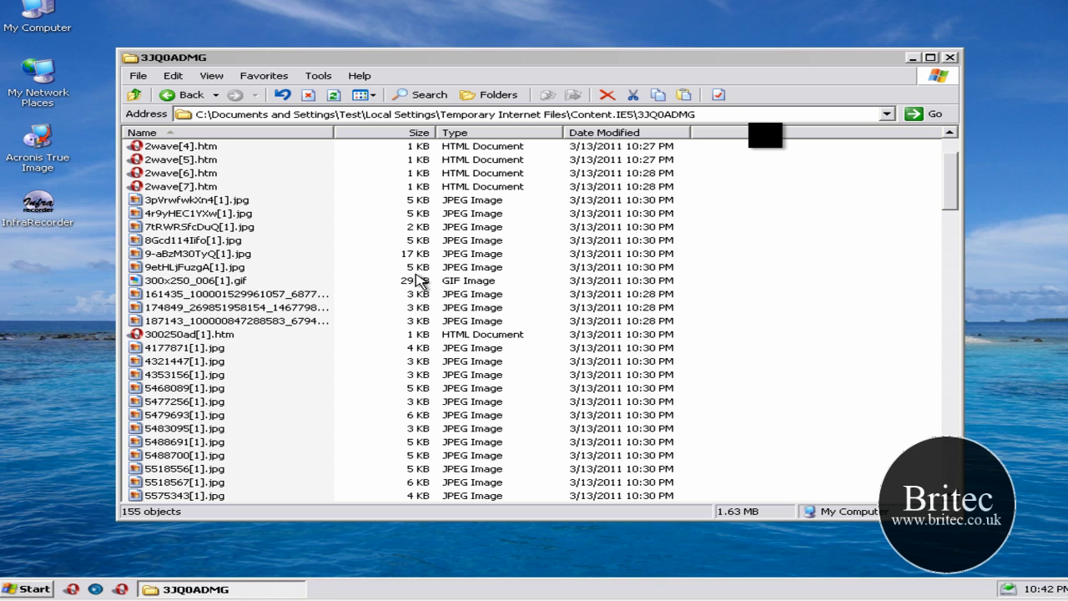
{"action": "scroll", "coordinate": [417, 281], "scroll_direction": "down", "scroll_amount": 5}
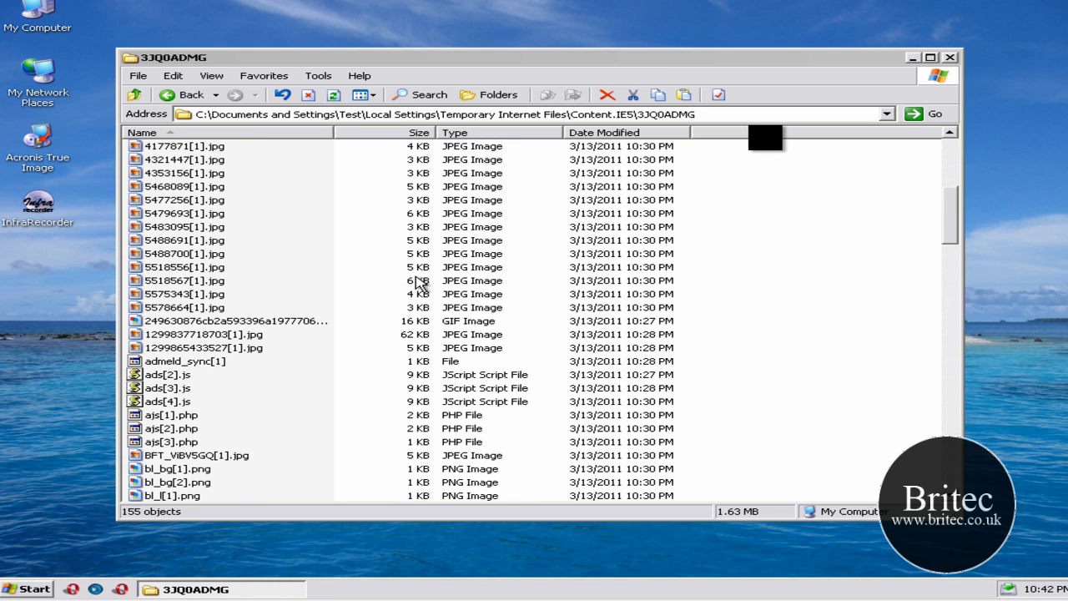
{"action": "scroll", "coordinate": [417, 281], "scroll_direction": "down", "scroll_amount": 16}
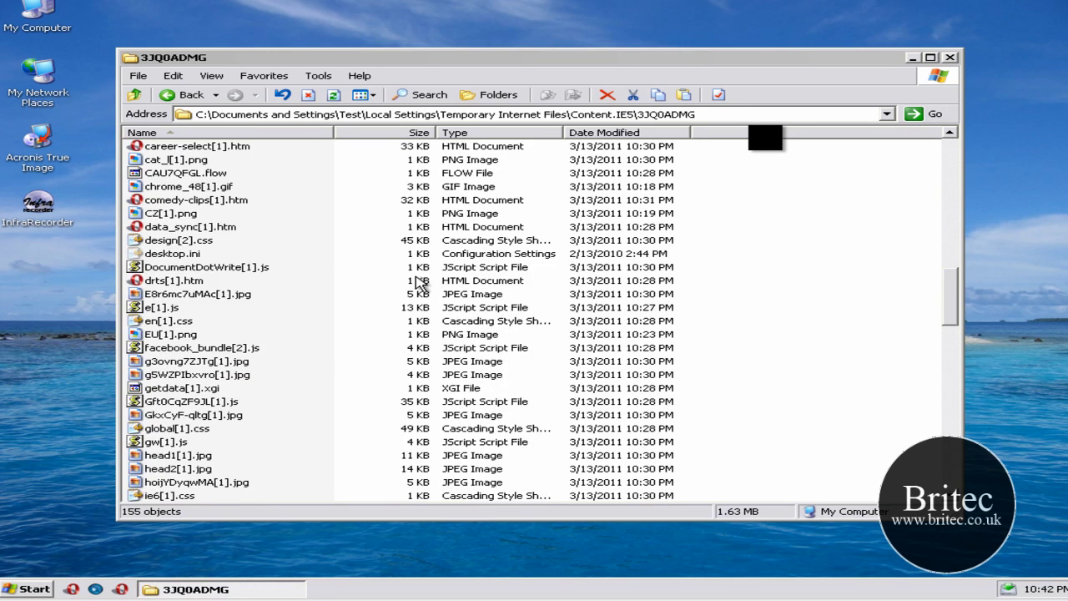
{"action": "scroll", "coordinate": [451, 329], "scroll_direction": "down", "scroll_amount": 5}
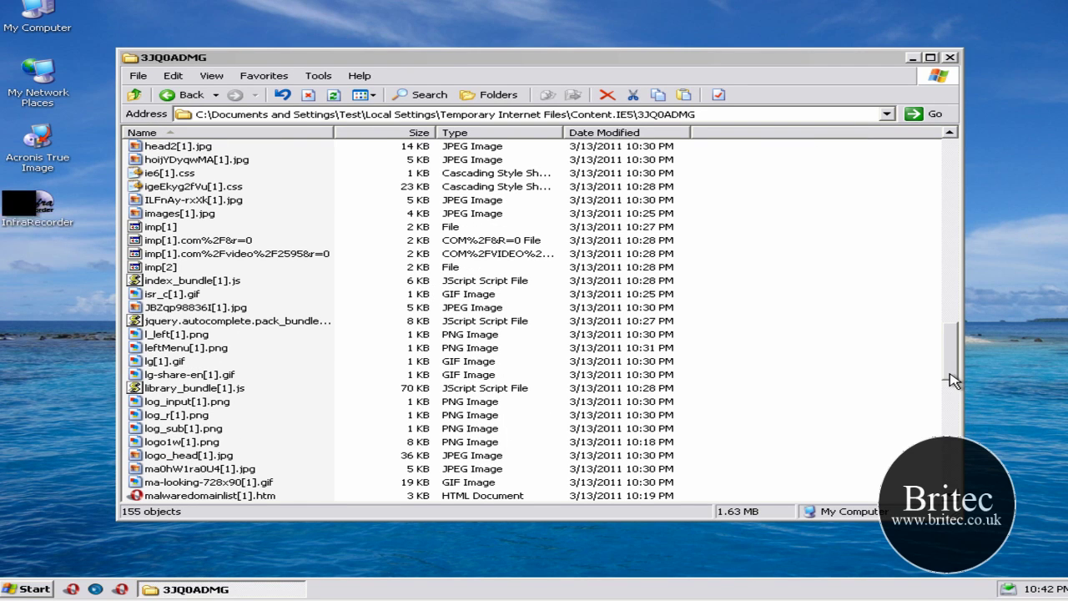
{"action": "left_click_drag", "start_coordinate": [948, 362], "coordinate": [950, 414]}
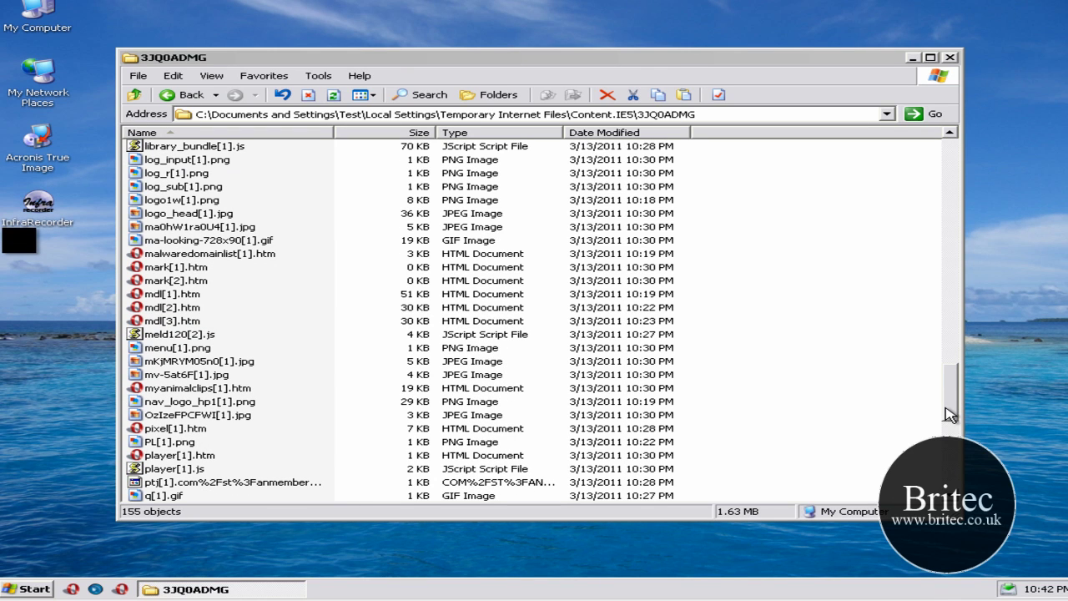
{"action": "left_click_drag", "start_coordinate": [950, 415], "coordinate": [885, 369]}
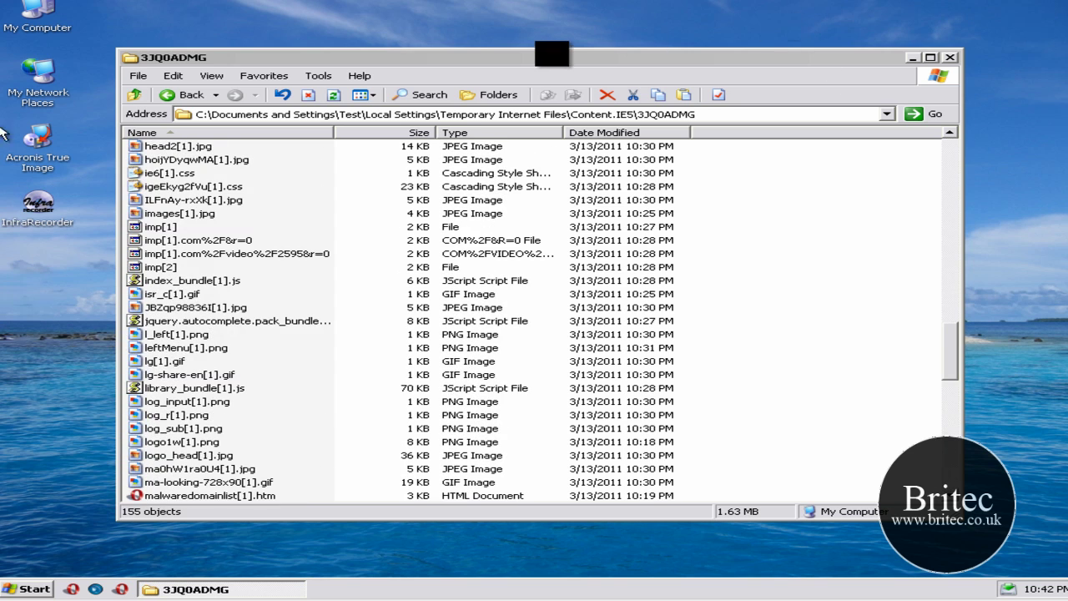
- Check the 8R8P8S7V and HEJY9L2Z cache folders, then go back up to Local Settings
{"action": "left_click", "coordinate": [133, 95]}
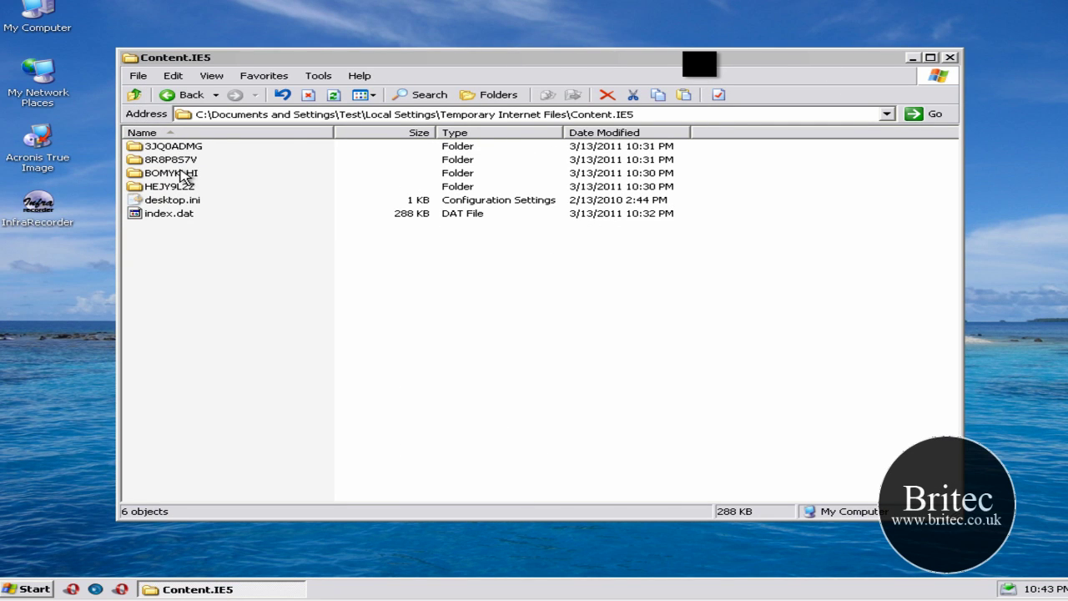
{"action": "double_click", "coordinate": [177, 160]}
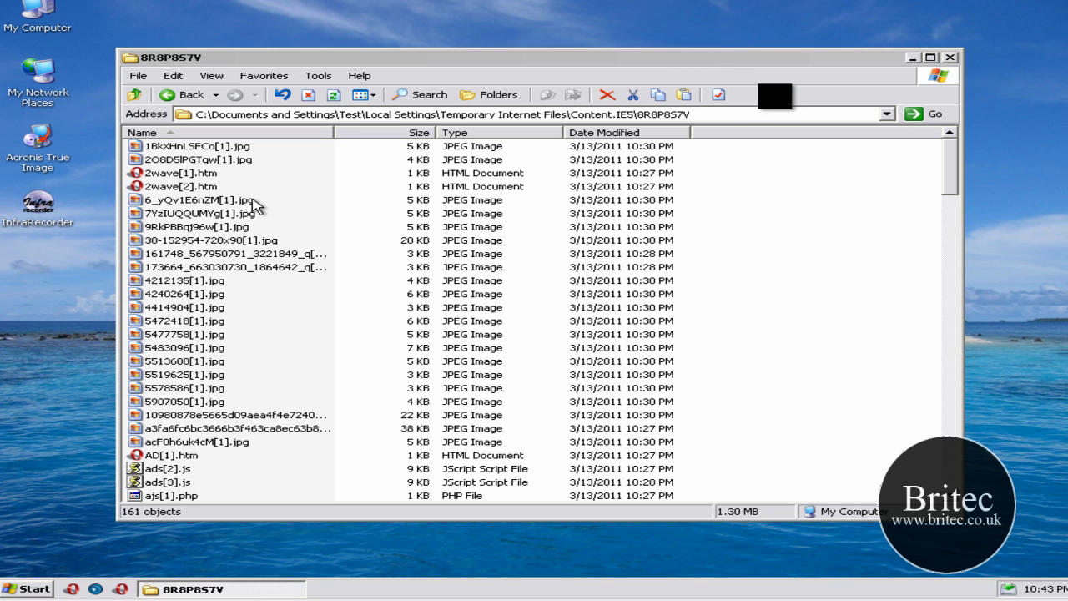
{"action": "left_click", "coordinate": [134, 95]}
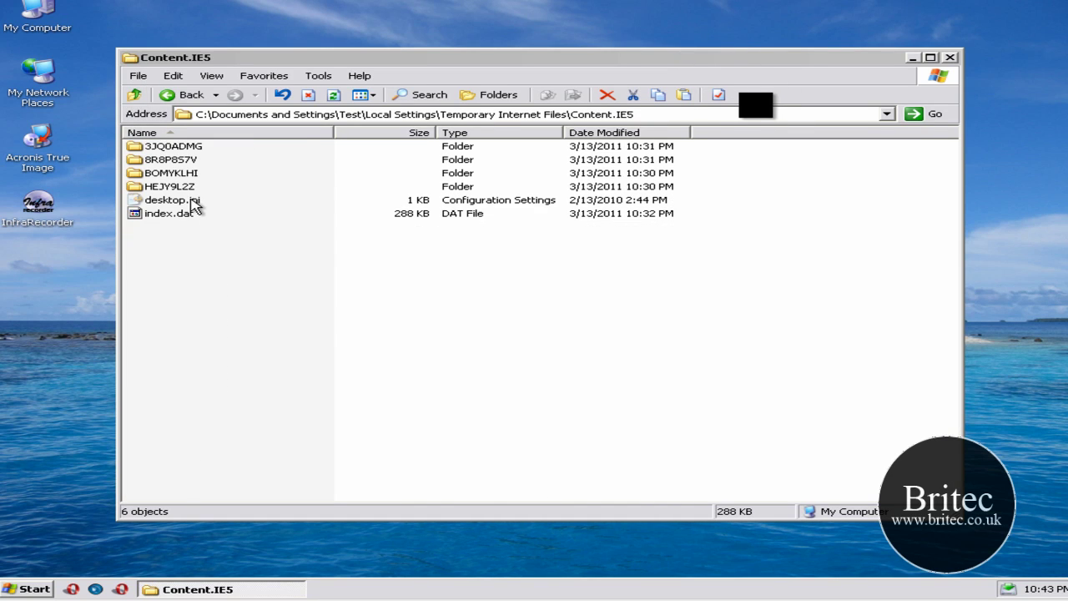
{"action": "double_click", "coordinate": [171, 187]}
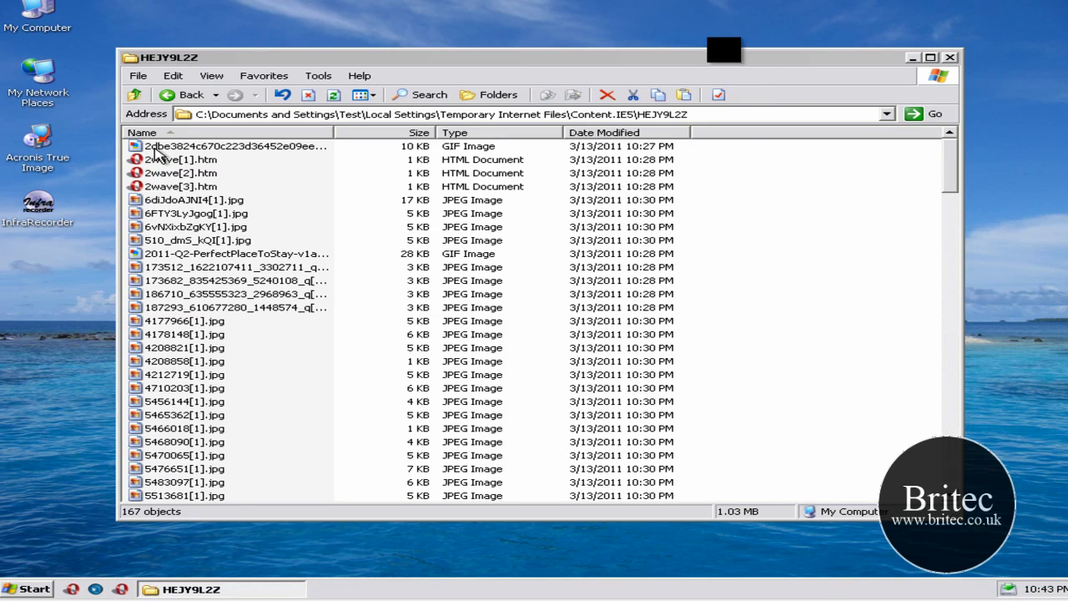
{"action": "left_click", "coordinate": [133, 95]}
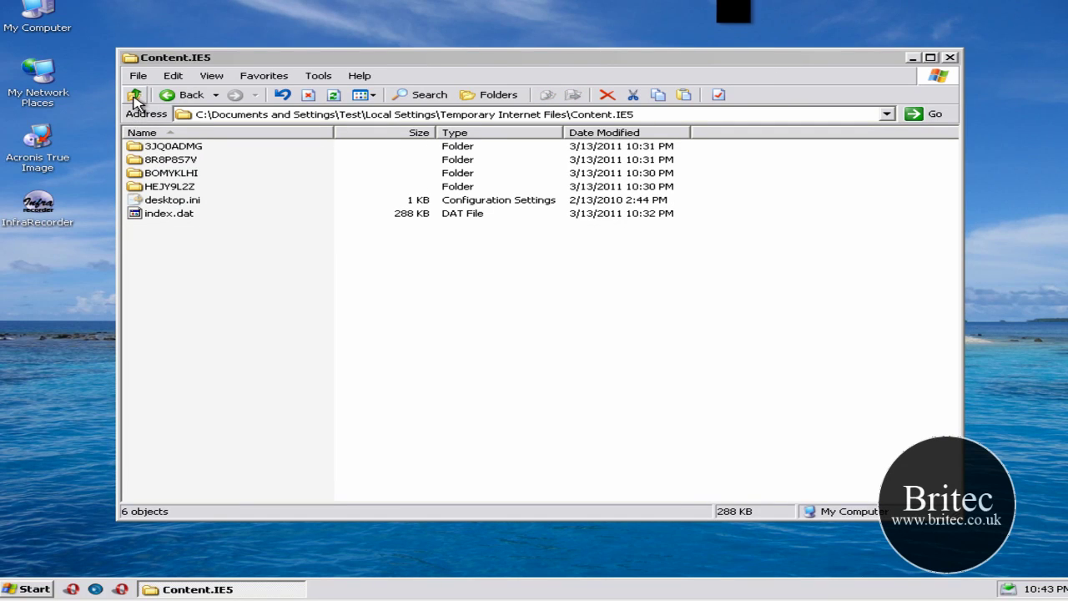
{"action": "left_click", "coordinate": [133, 95]}
{"action": "left_click", "coordinate": [134, 95]}
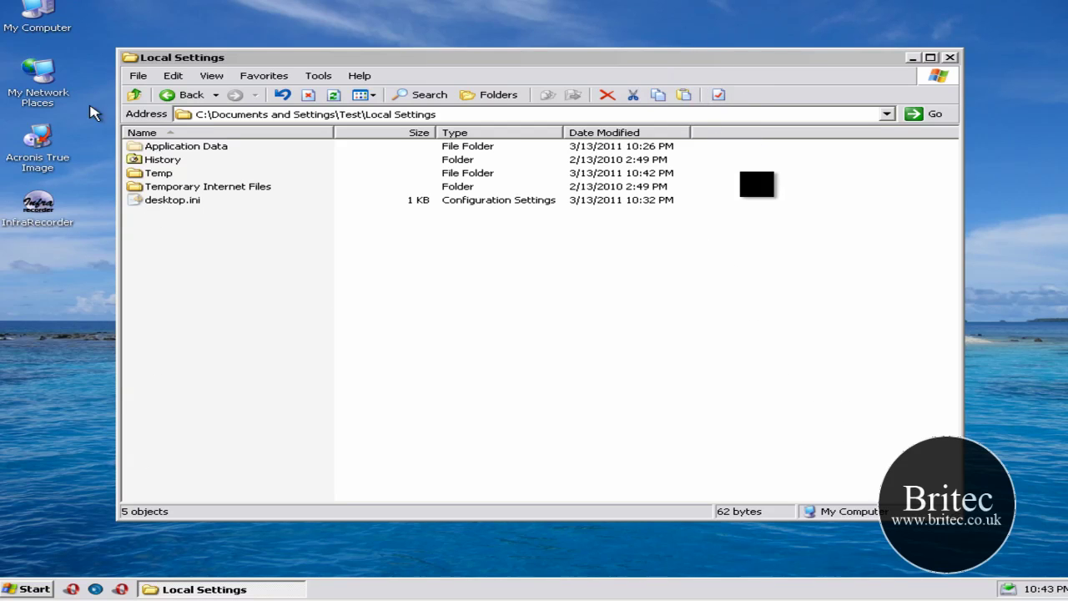
- Remove the GDIPFONTCACHEV1.DAT font cache from Test's Local Settings\Application Data, then go up two levels
{"action": "left_click", "coordinate": [134, 95]}
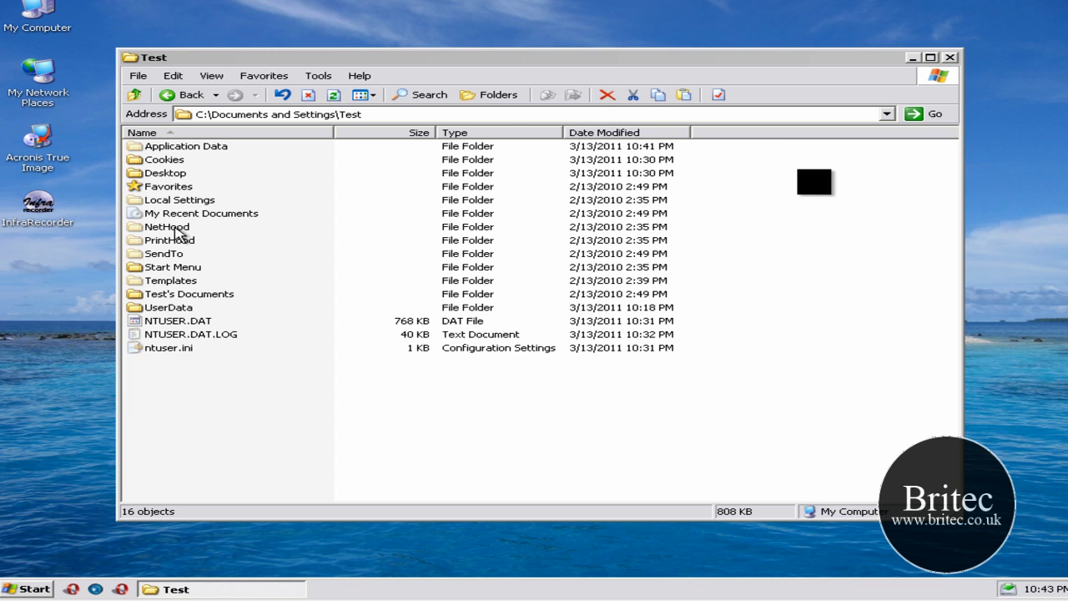
{"action": "double_click", "coordinate": [175, 200]}
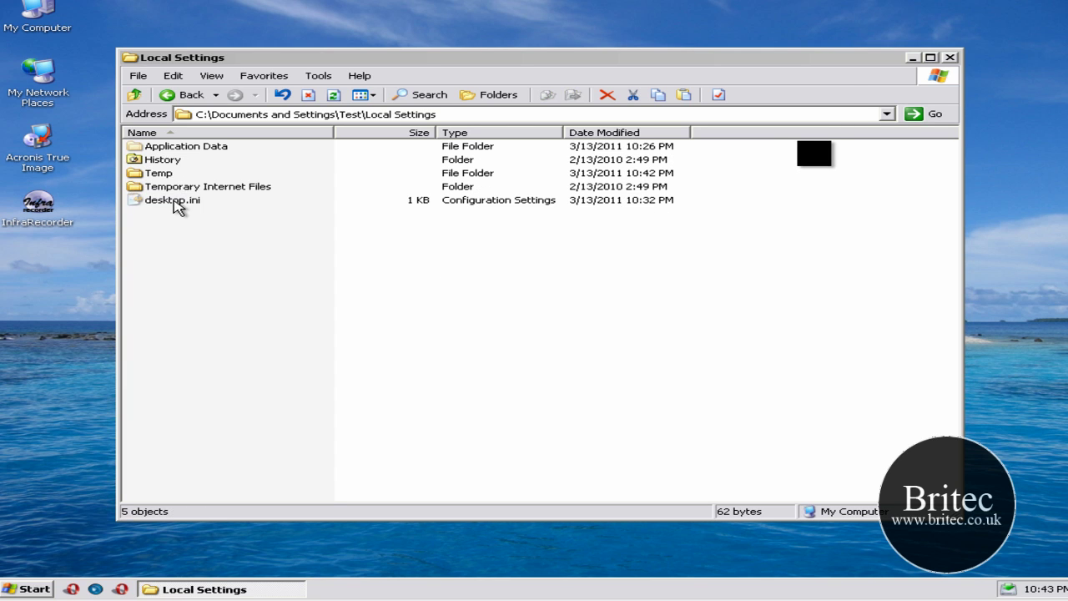
{"action": "double_click", "coordinate": [194, 150]}
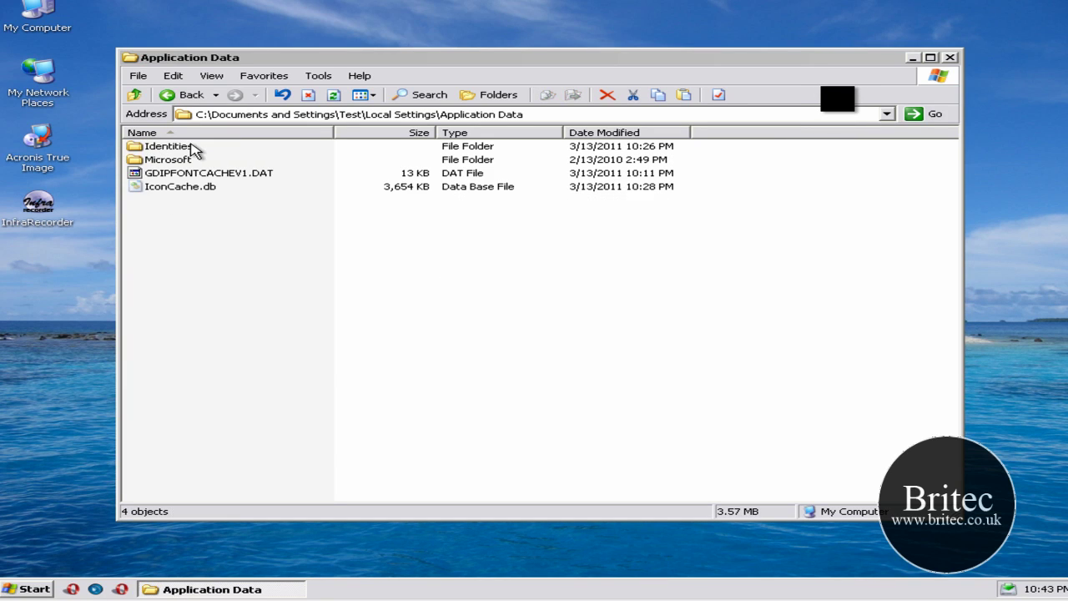
{"action": "mouse_move", "coordinate": [161, 179]}
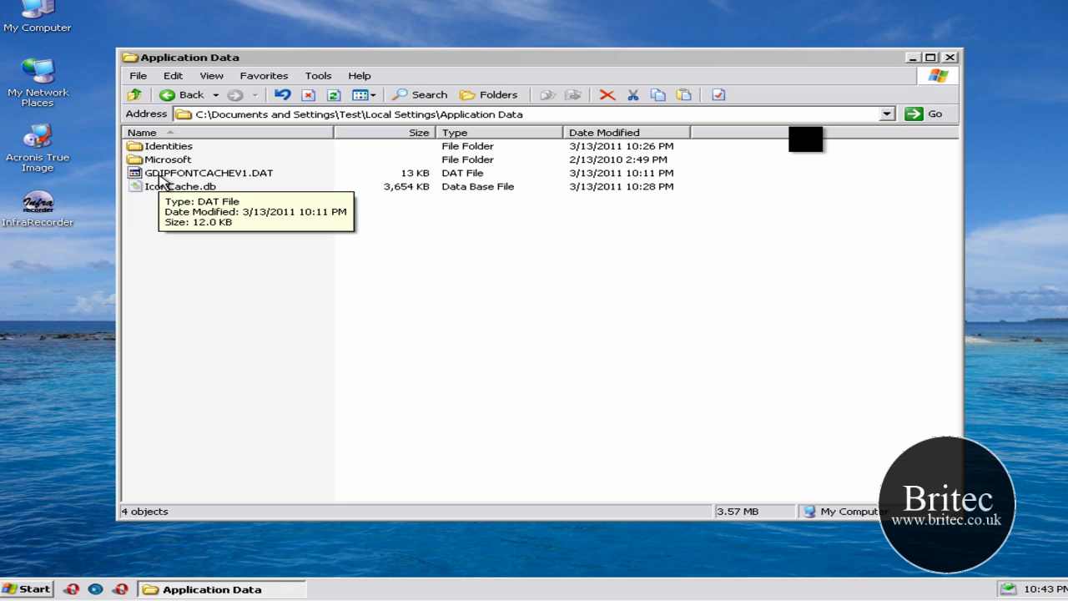
{"action": "left_click", "coordinate": [163, 175]}
{"action": "right_click", "coordinate": [163, 176]}
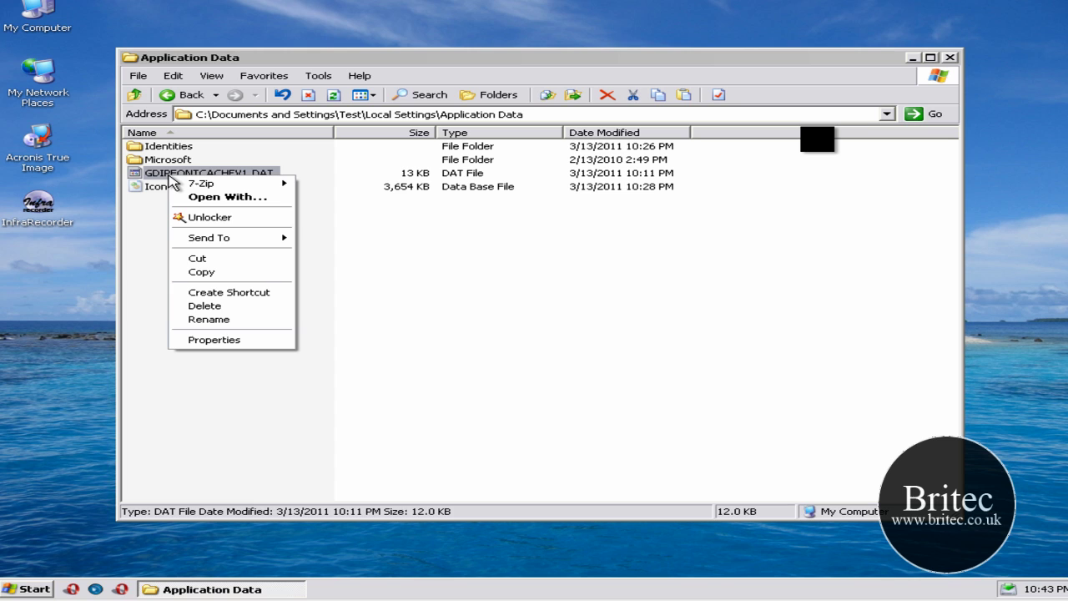
{"action": "left_click", "coordinate": [227, 307]}
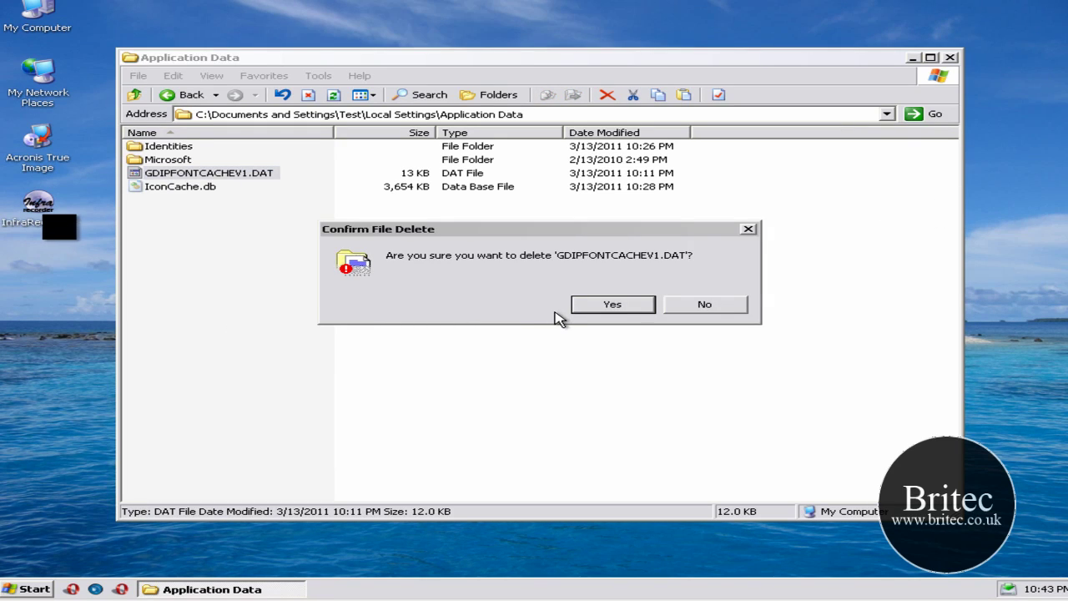
{"action": "left_click", "coordinate": [598, 307]}
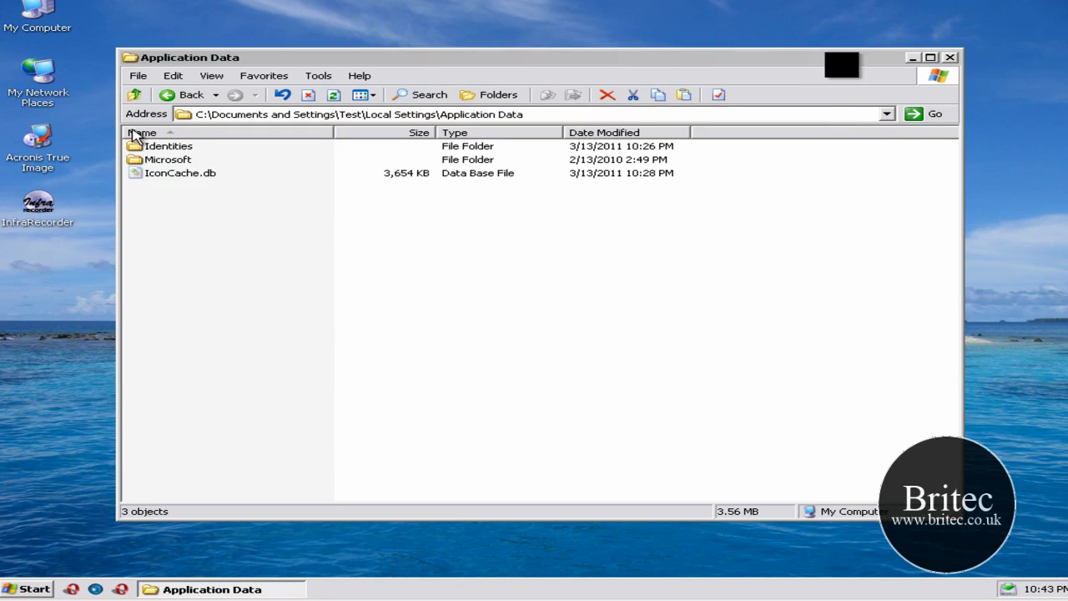
{"action": "left_click", "coordinate": [134, 95]}
{"action": "left_click", "coordinate": [135, 95]}
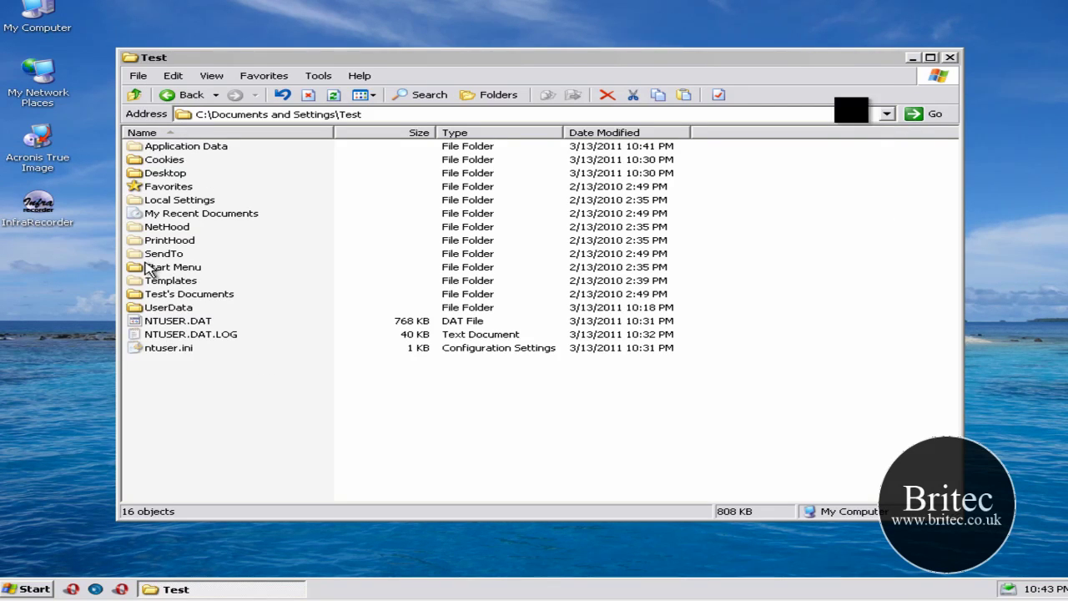
- Close the Documents and Settings window and reopen My Computer to reach Local Disk (C:)
{"action": "left_click", "coordinate": [134, 96]}
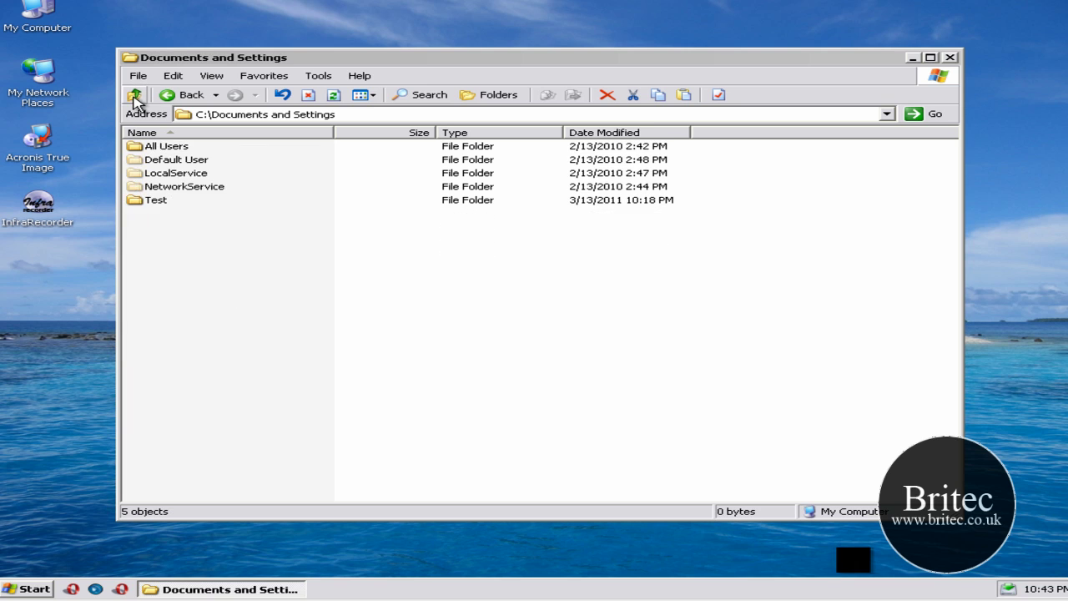
{"action": "double_click", "coordinate": [149, 202]}
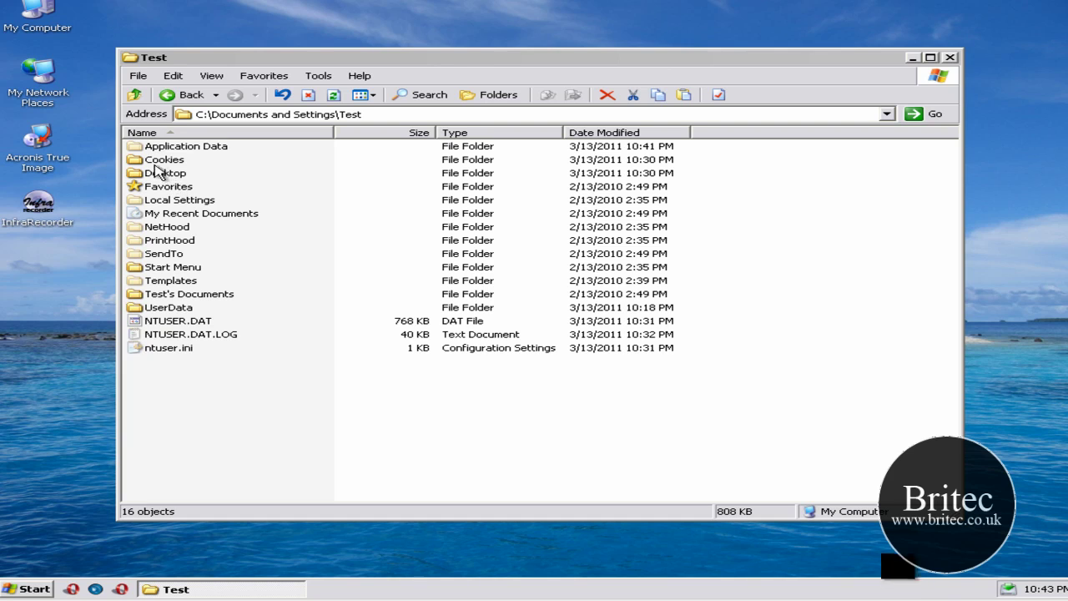
{"action": "left_click", "coordinate": [135, 95]}
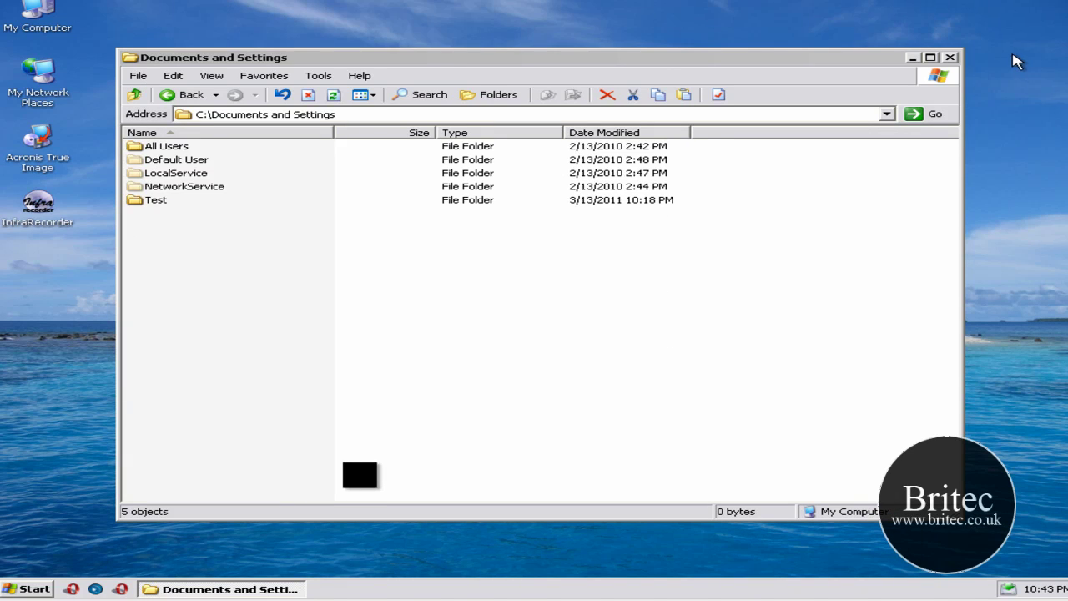
{"action": "left_click", "coordinate": [949, 57]}
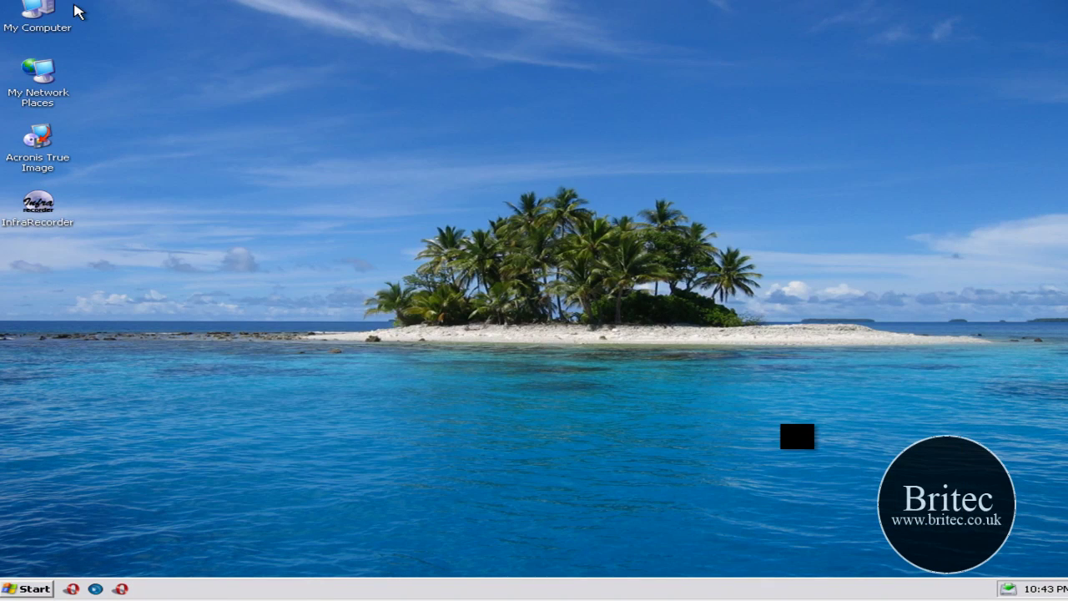
{"action": "double_click", "coordinate": [50, 19]}
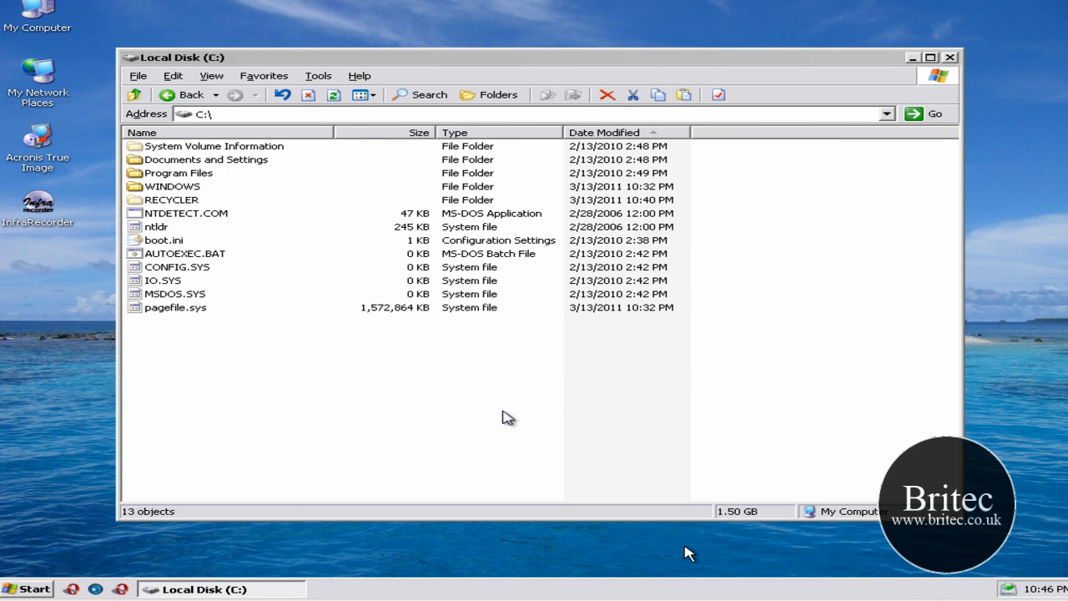
- Find Ibenua.exe, the fake AVG Alert Managery program, in C:\WINDOWS and delete it
{"action": "left_click", "coordinate": [158, 186]}
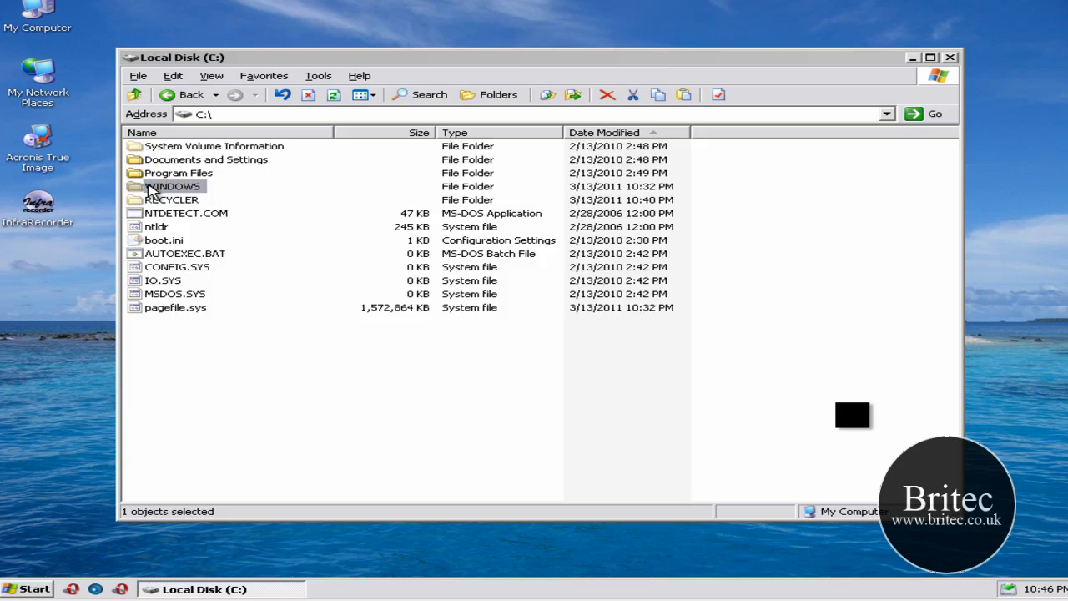
{"action": "double_click", "coordinate": [151, 191]}
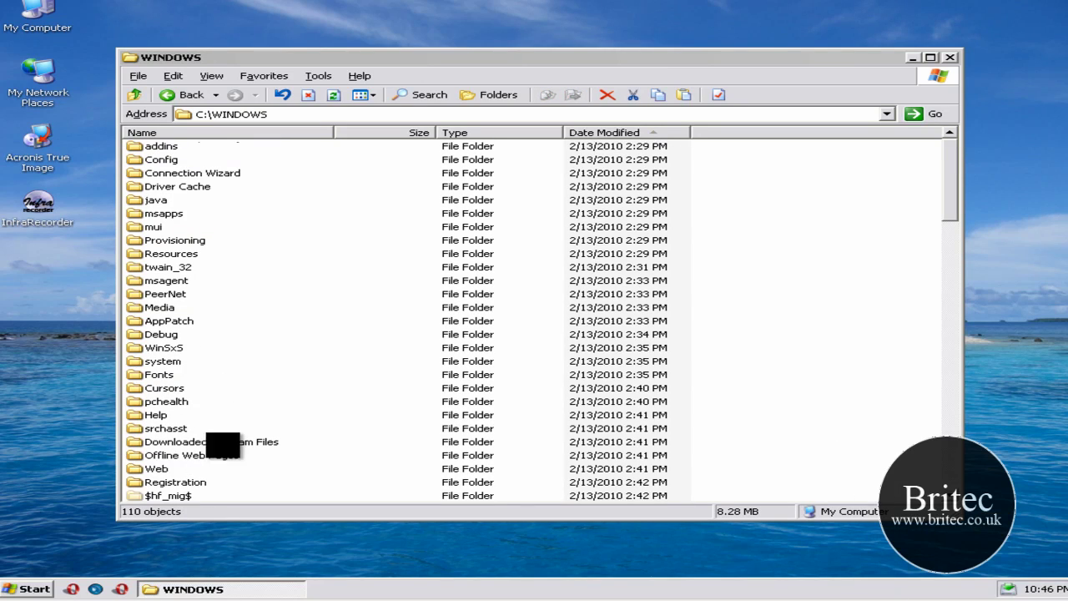
{"action": "left_click_drag", "start_coordinate": [951, 167], "coordinate": [946, 438]}
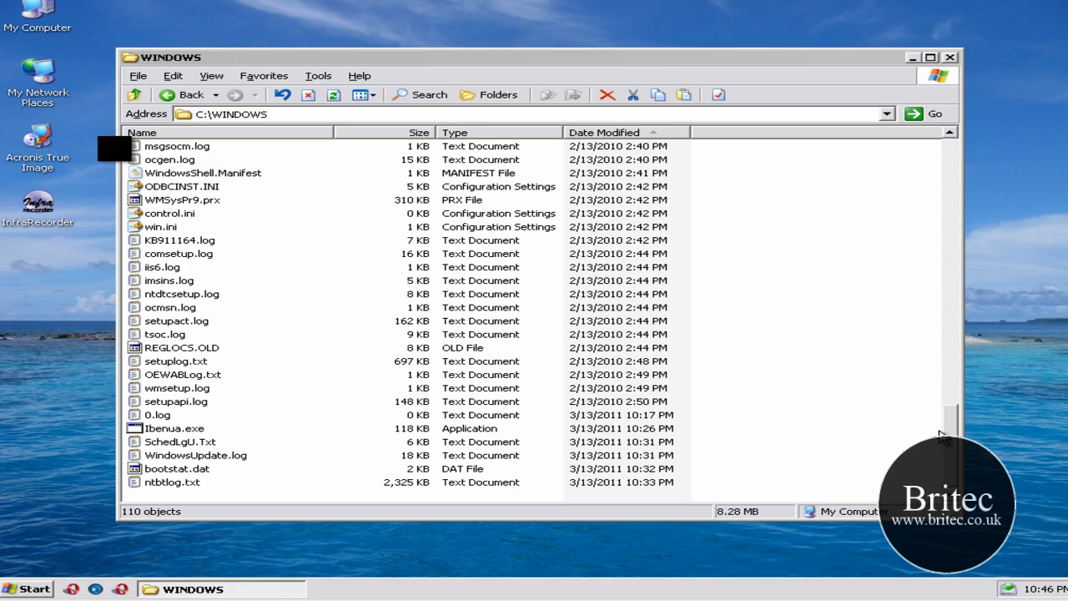
{"action": "left_click", "coordinate": [170, 432]}
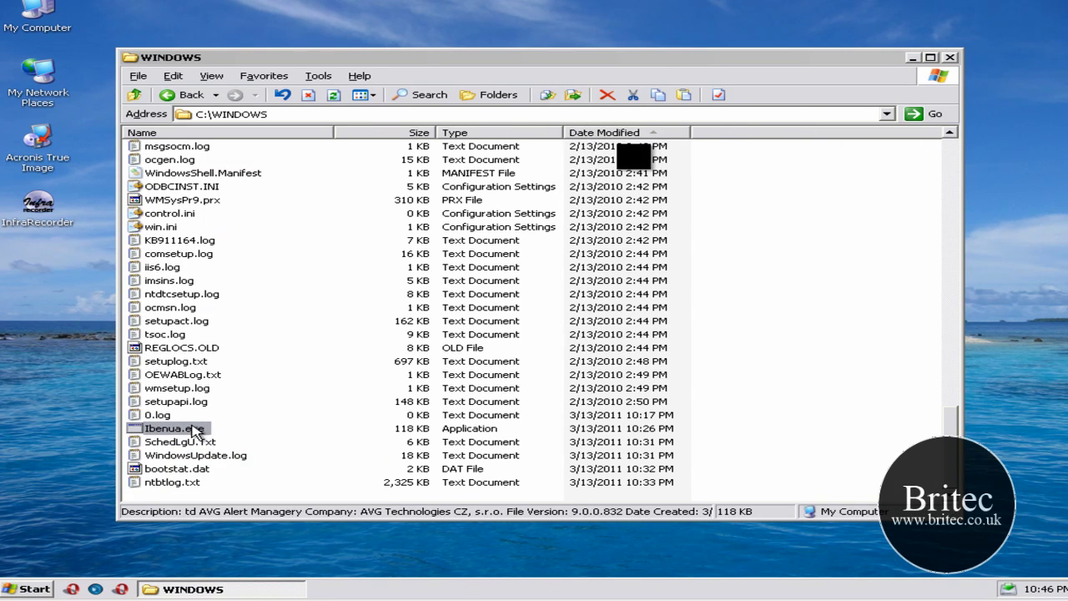
{"action": "mouse_move", "coordinate": [193, 426]}
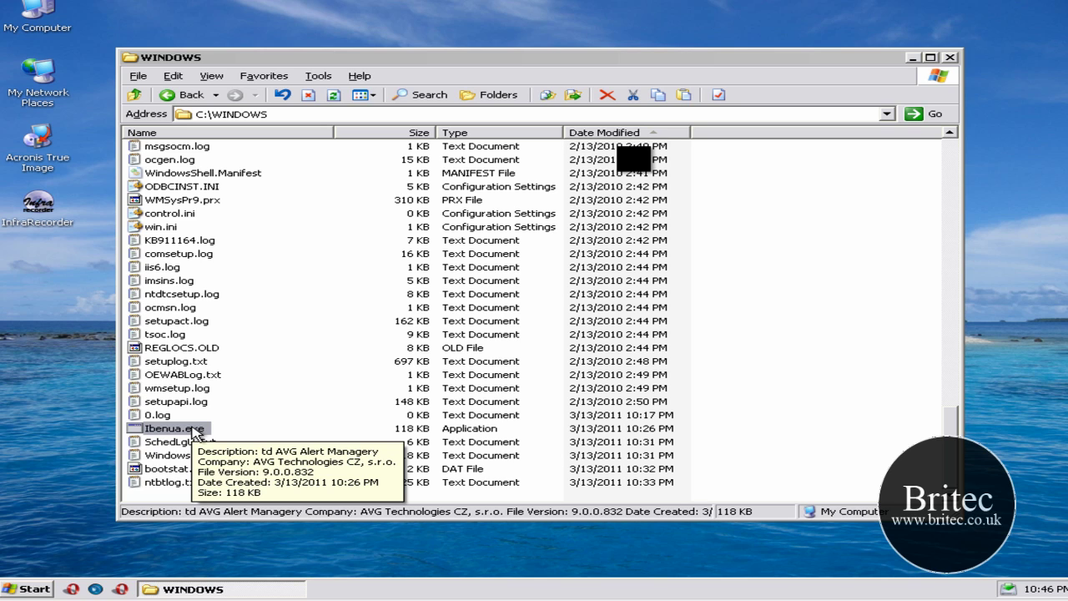
{"action": "right_click", "coordinate": [195, 429]}
{"action": "left_click", "coordinate": [241, 382]}
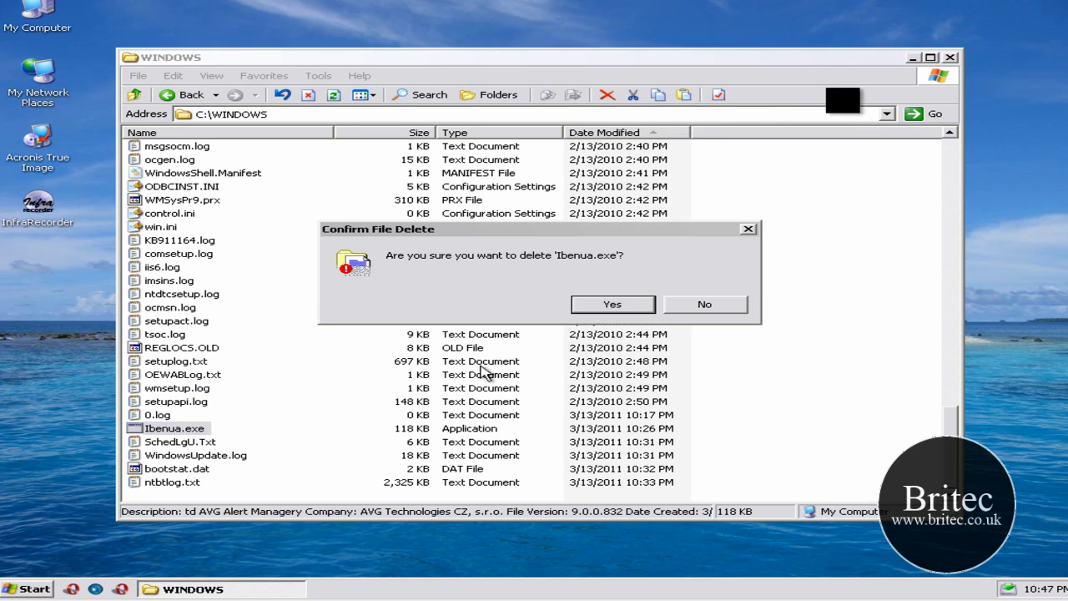
{"action": "left_click", "coordinate": [613, 305]}
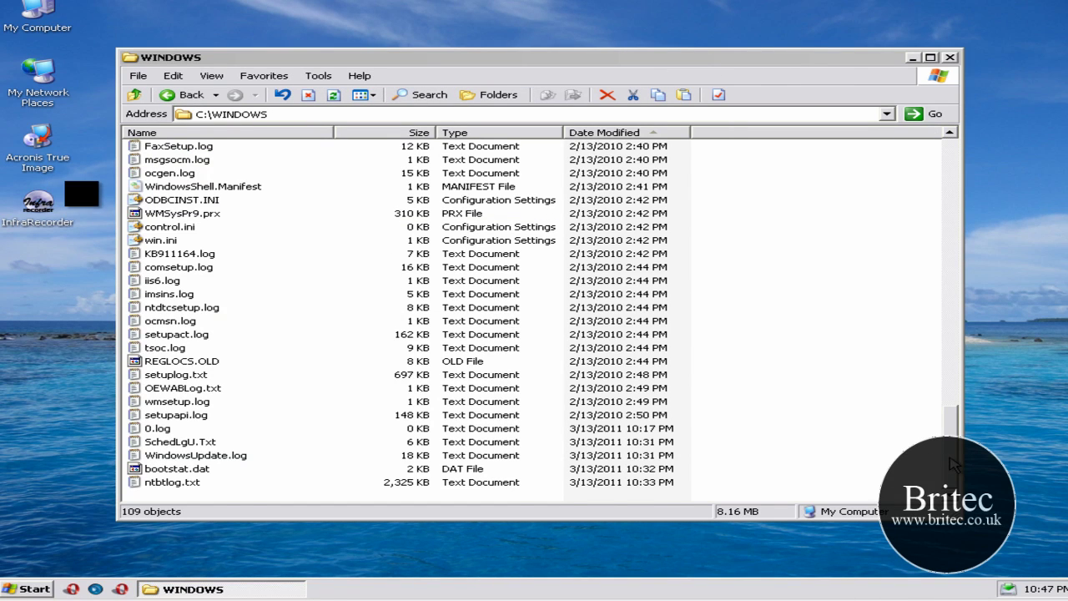
{"action": "left_click_drag", "start_coordinate": [954, 464], "coordinate": [996, 158]}
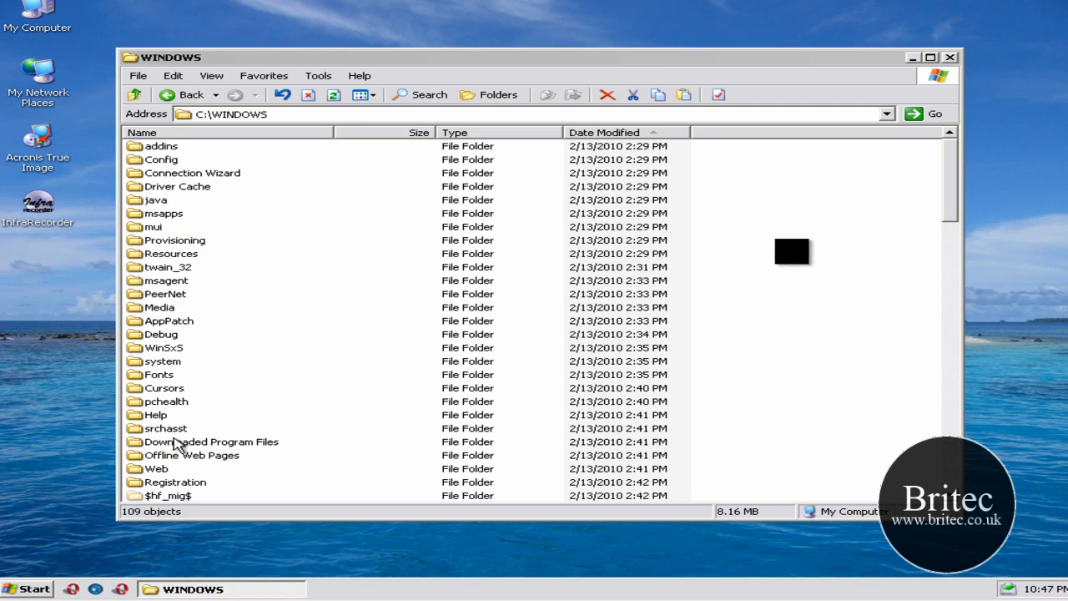
- Select and delete all 68 .pf files in C:\WINDOWS\Prefetch, then return to WINDOWS
{"action": "scroll", "coordinate": [247, 468], "scroll_direction": "down", "scroll_amount": 2}
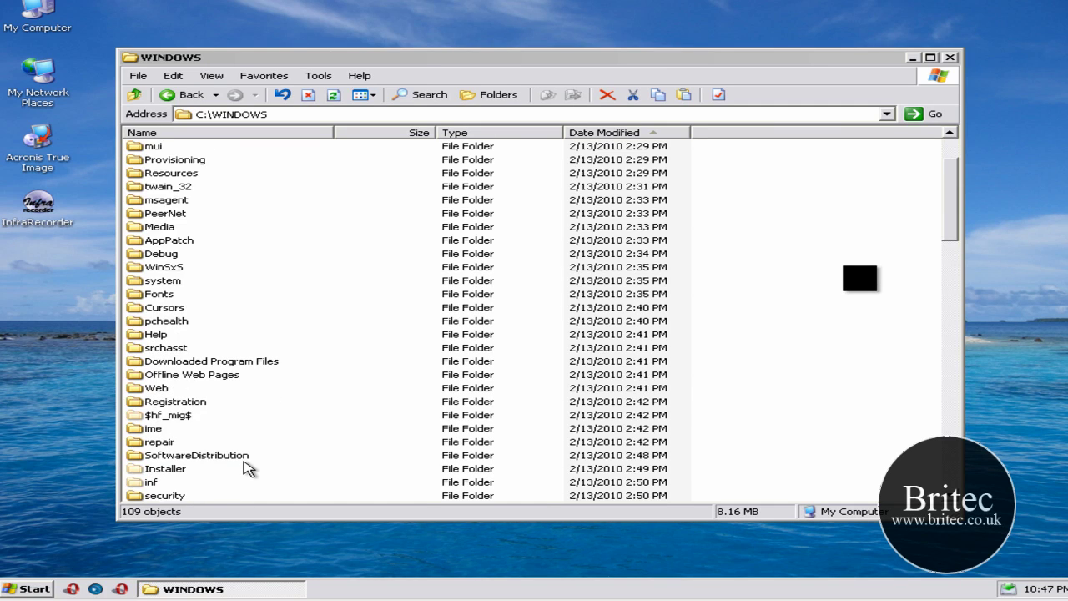
{"action": "scroll", "coordinate": [247, 468], "scroll_direction": "down", "scroll_amount": 3}
{"action": "double_click", "coordinate": [177, 444]}
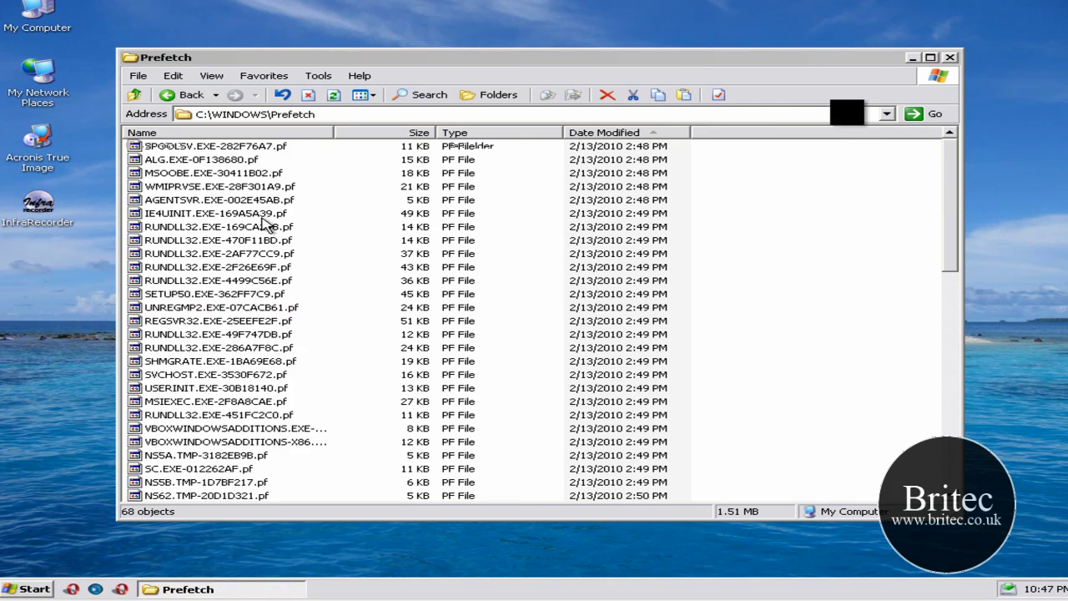
{"action": "left_click", "coordinate": [210, 147]}
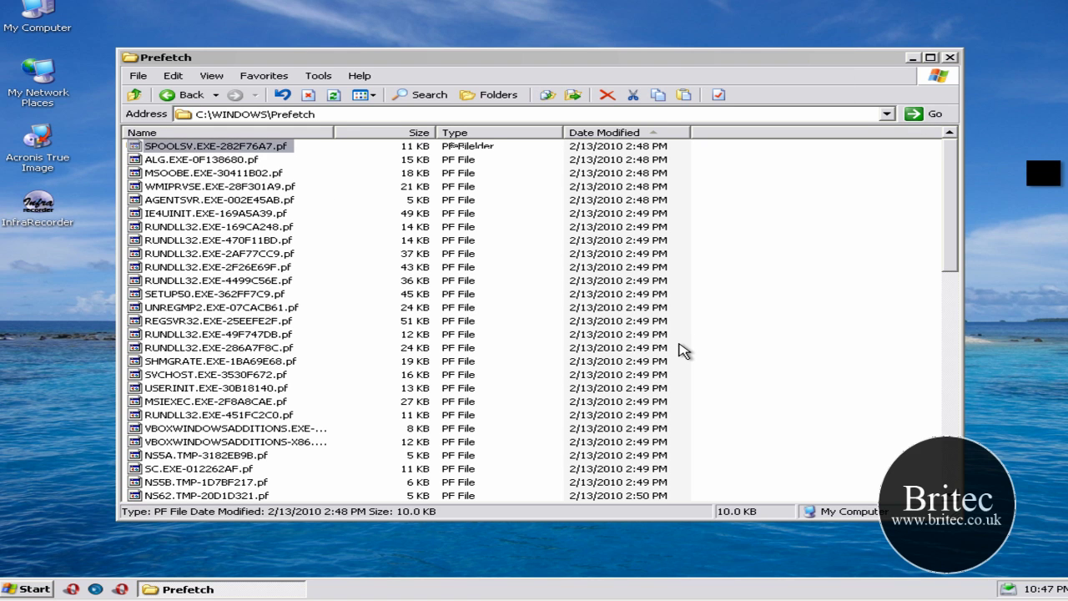
{"action": "scroll", "coordinate": [685, 354], "scroll_direction": "down", "scroll_amount": 1}
{"action": "scroll", "coordinate": [880, 302], "scroll_direction": "down", "scroll_amount": 2}
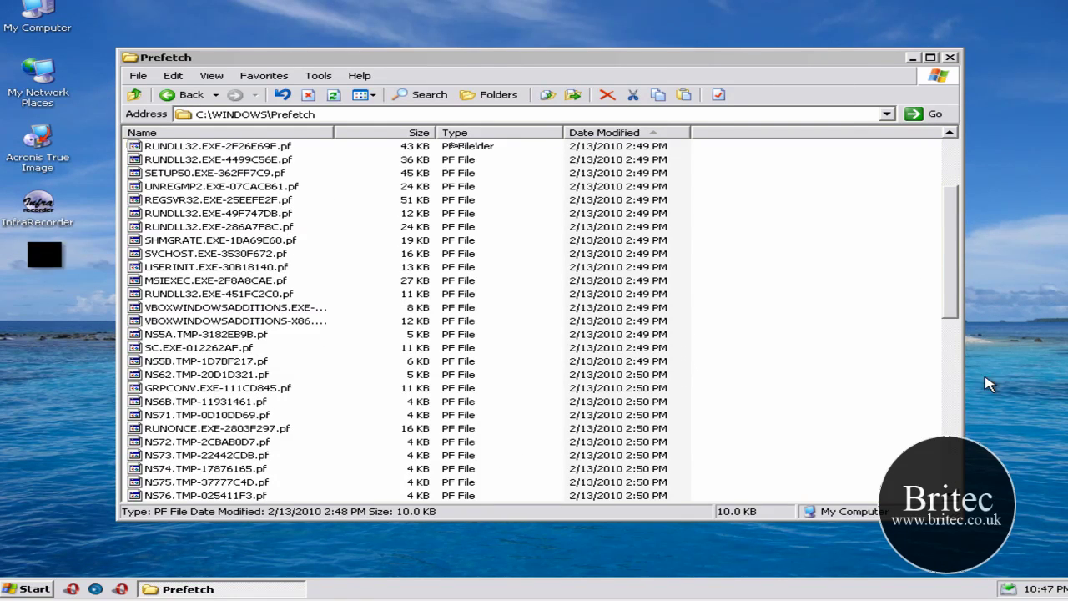
{"action": "left_click_drag", "start_coordinate": [952, 242], "coordinate": [952, 417]}
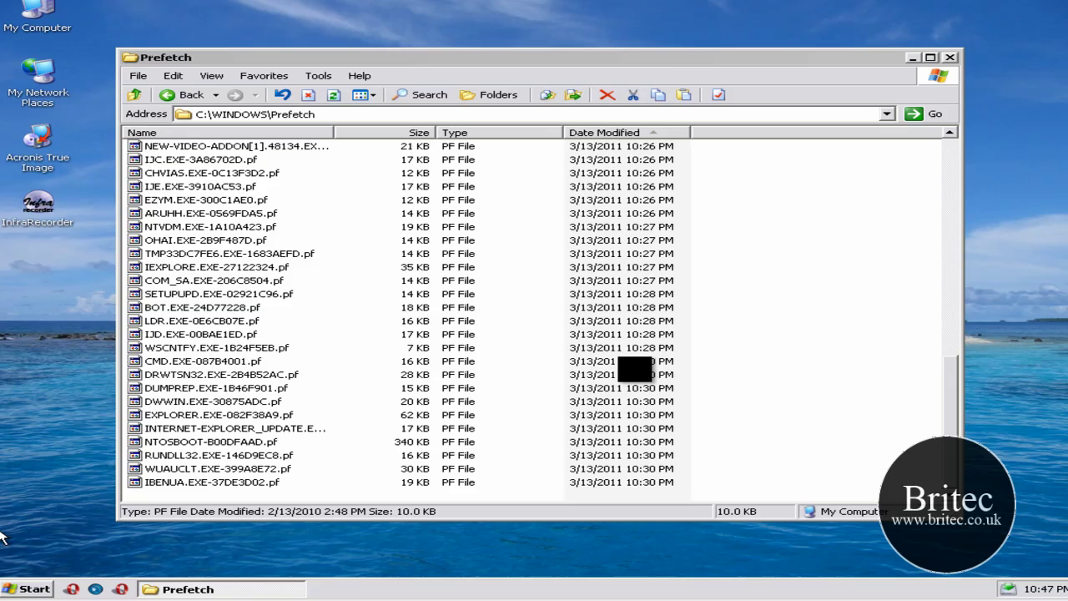
{"action": "left_click", "coordinate": [175, 484], "text": "shift"}
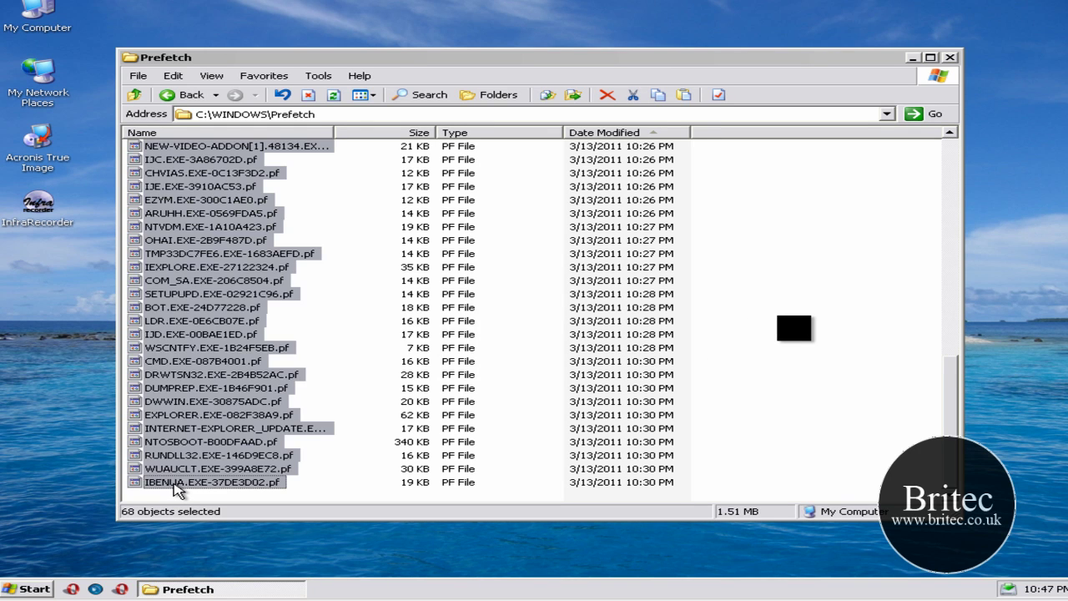
{"action": "key", "text": "Delete"}
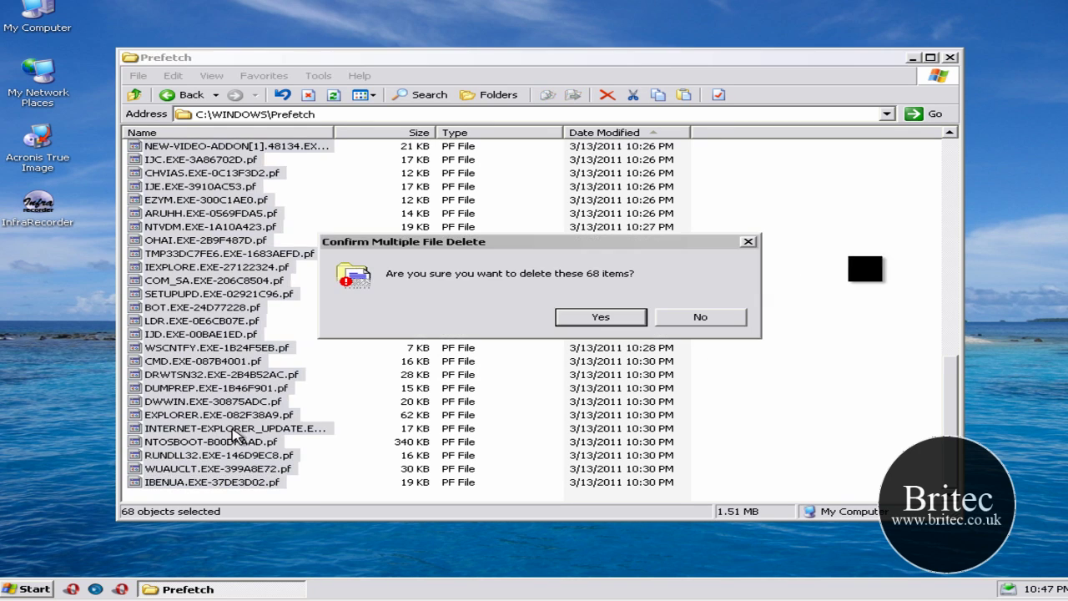
{"action": "left_click", "coordinate": [603, 321]}
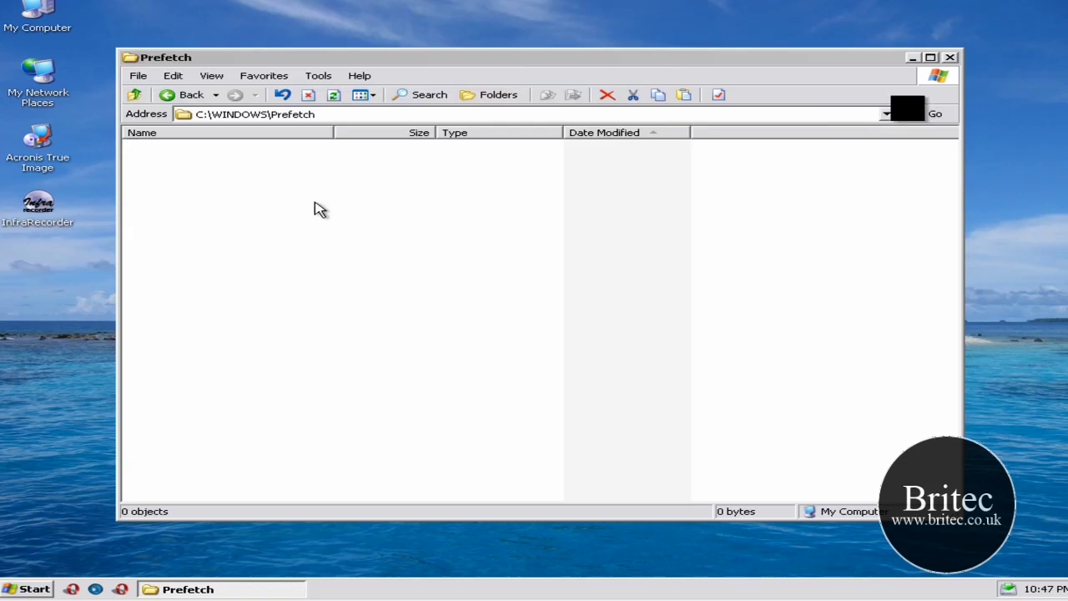
{"action": "left_click", "coordinate": [134, 95]}
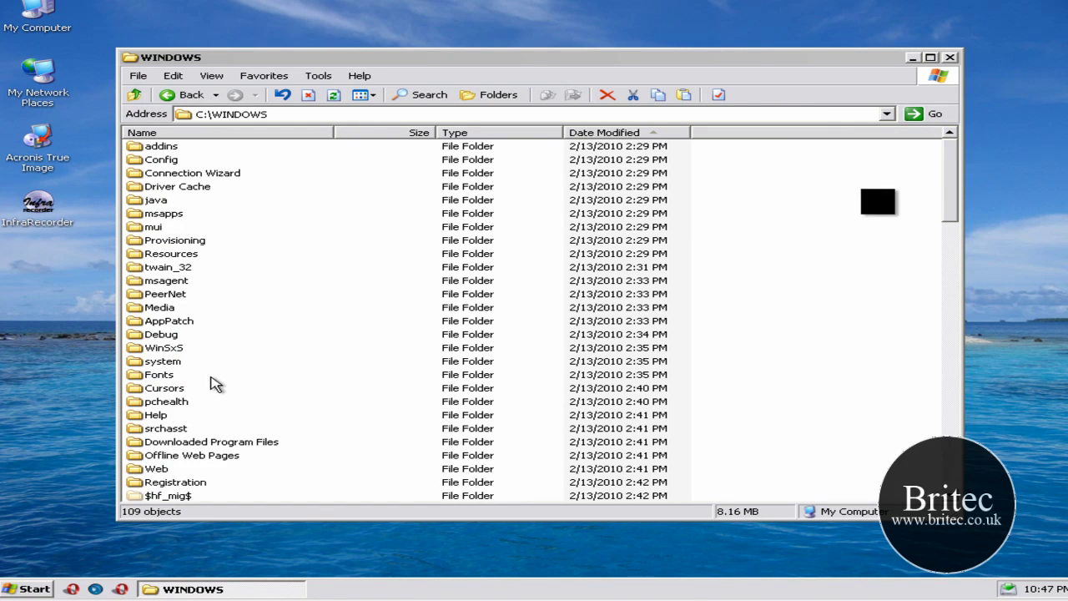
- Scroll down the C:\WINDOWS listing and open the system32 folder
{"action": "mouse_move", "coordinate": [231, 407]}
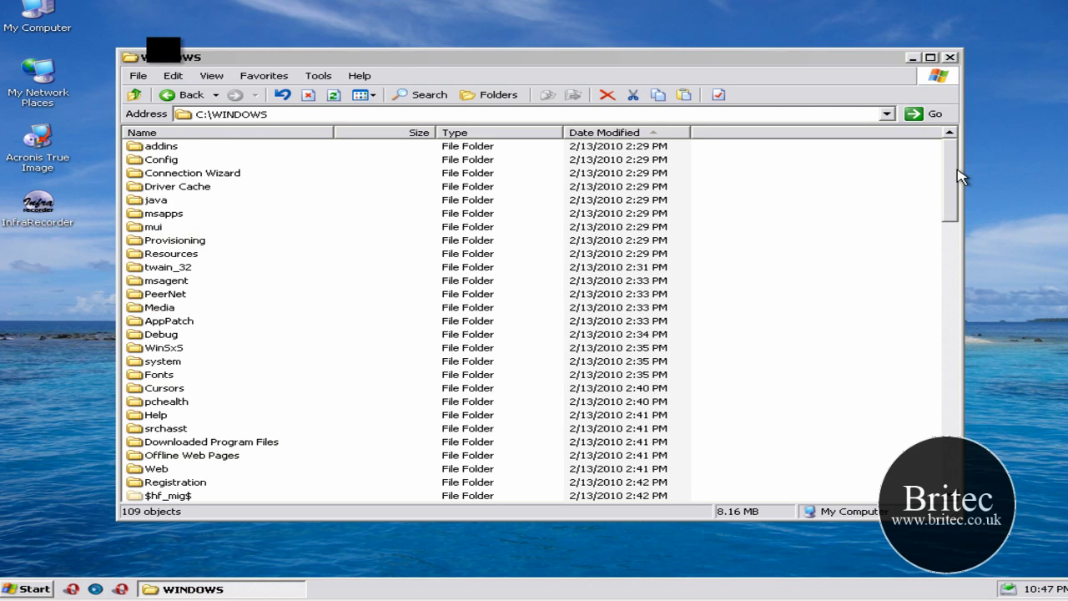
{"action": "left_click_drag", "start_coordinate": [956, 172], "coordinate": [947, 219]}
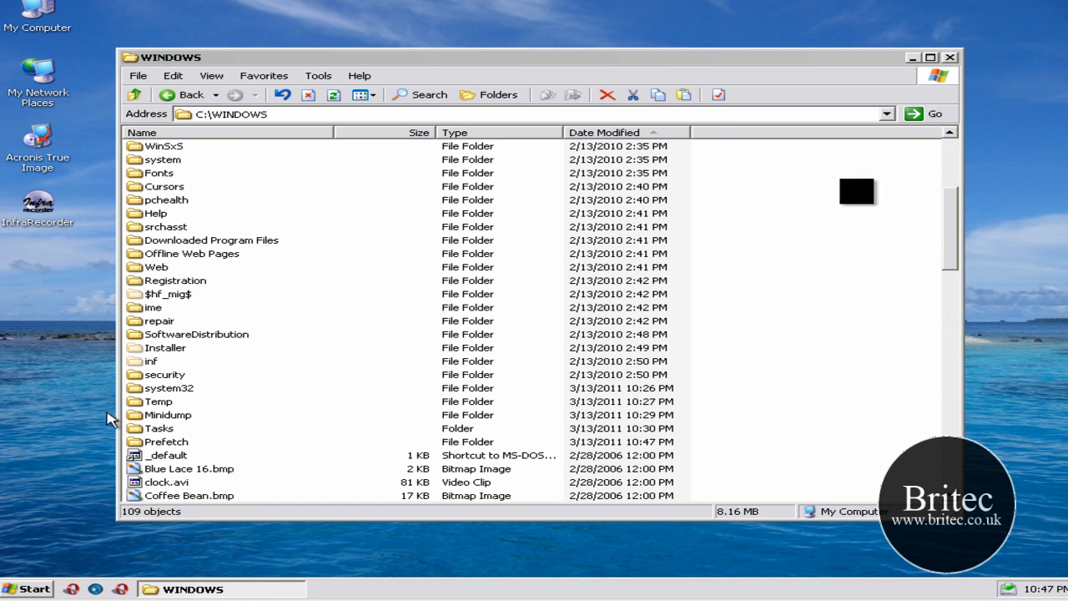
{"action": "double_click", "coordinate": [189, 391]}
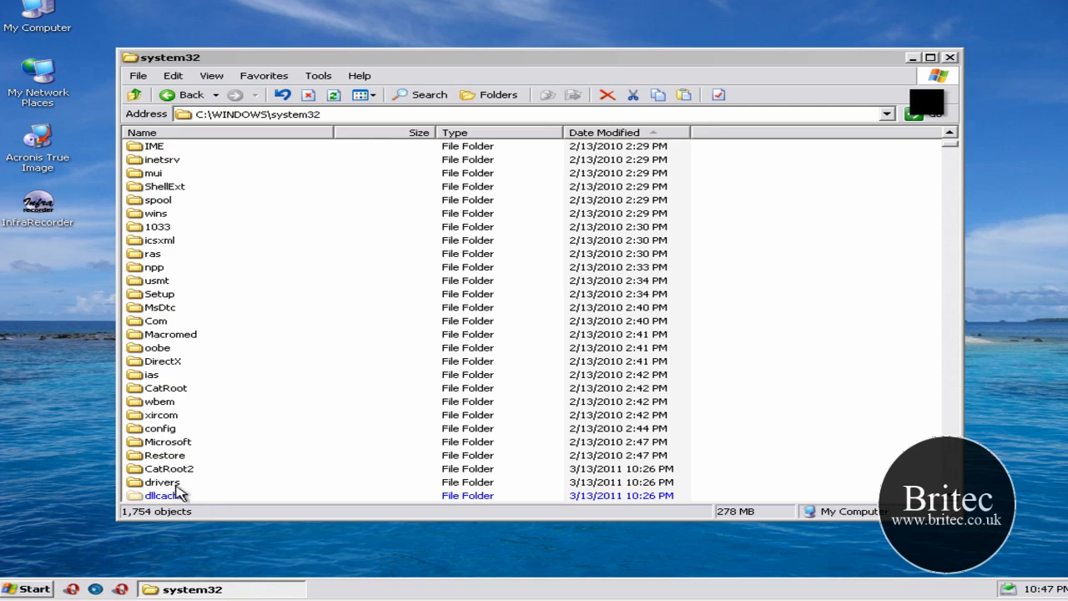
- Delete the 0 KB rlvxs.sys driver from system32\drivers, then go back up to system32
{"action": "double_click", "coordinate": [164, 482]}
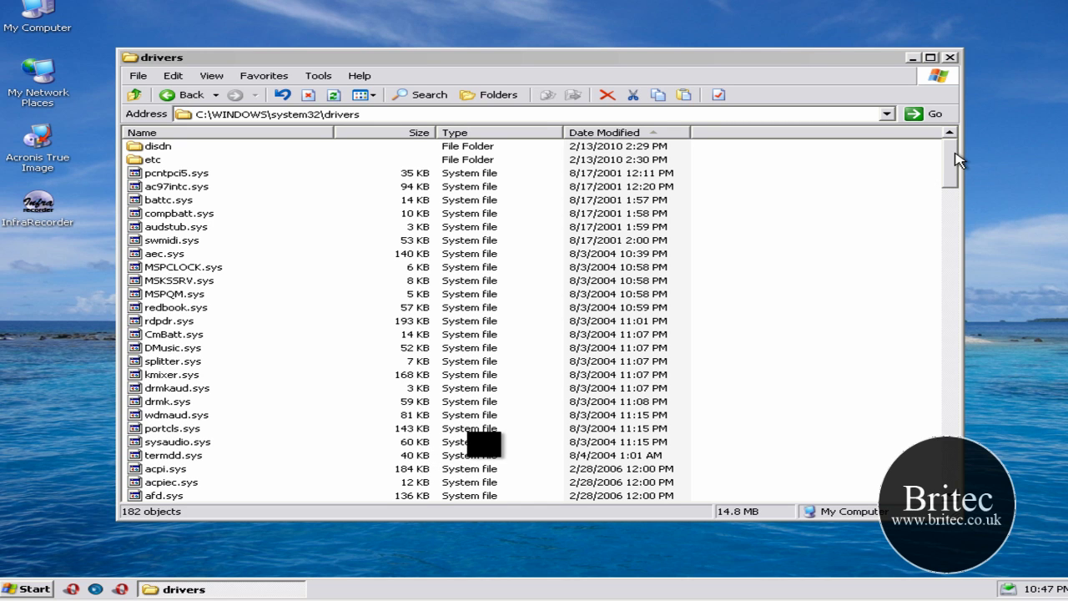
{"action": "left_click_drag", "start_coordinate": [957, 161], "coordinate": [956, 480]}
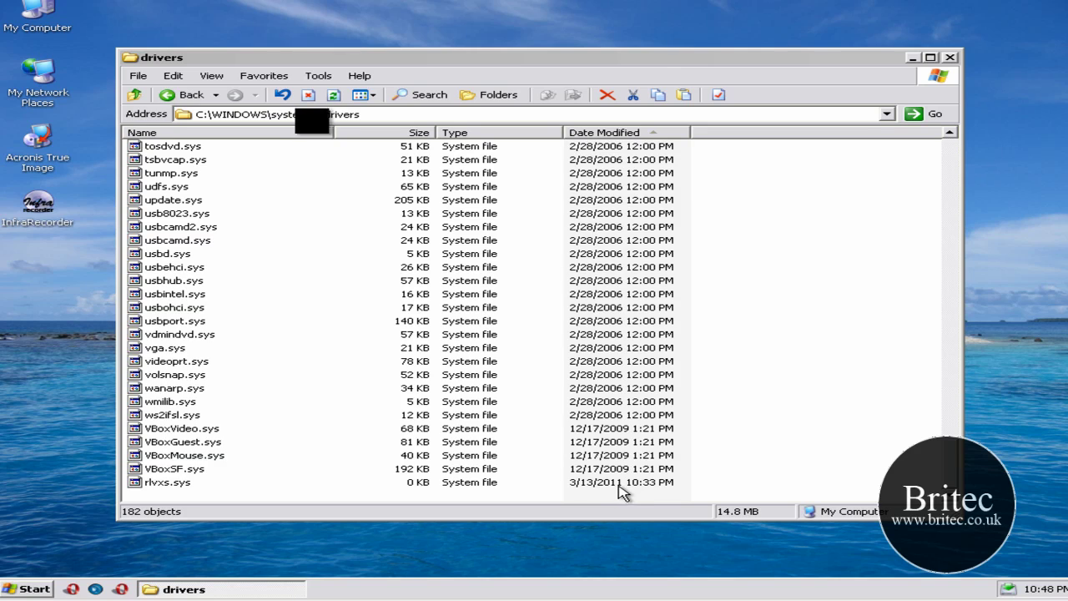
{"action": "left_click", "coordinate": [156, 484]}
{"action": "right_click", "coordinate": [156, 484]}
{"action": "left_click", "coordinate": [191, 436]}
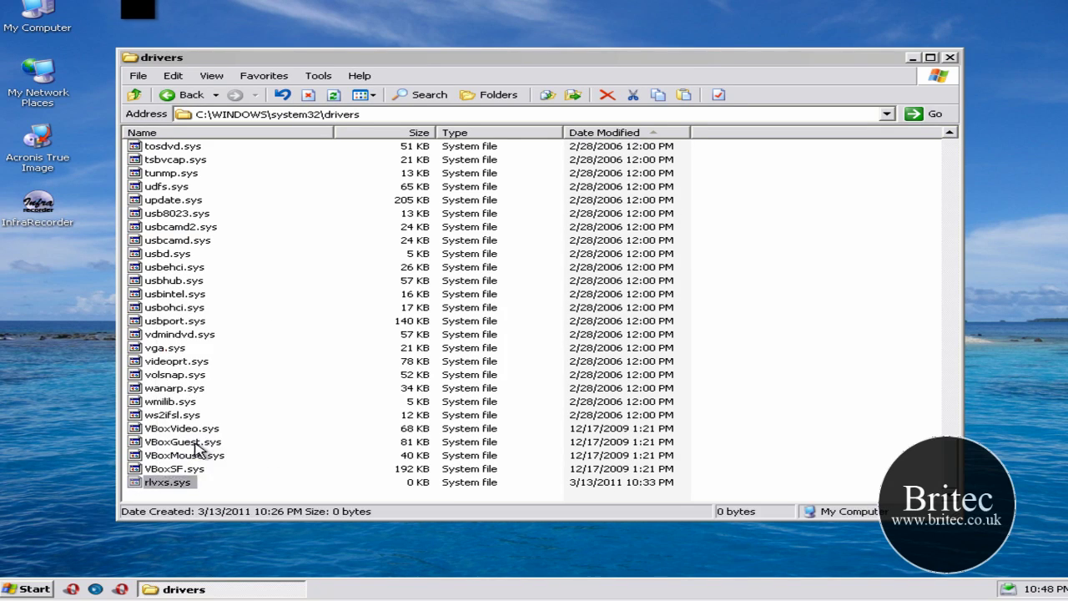
{"action": "left_click", "coordinate": [592, 305]}
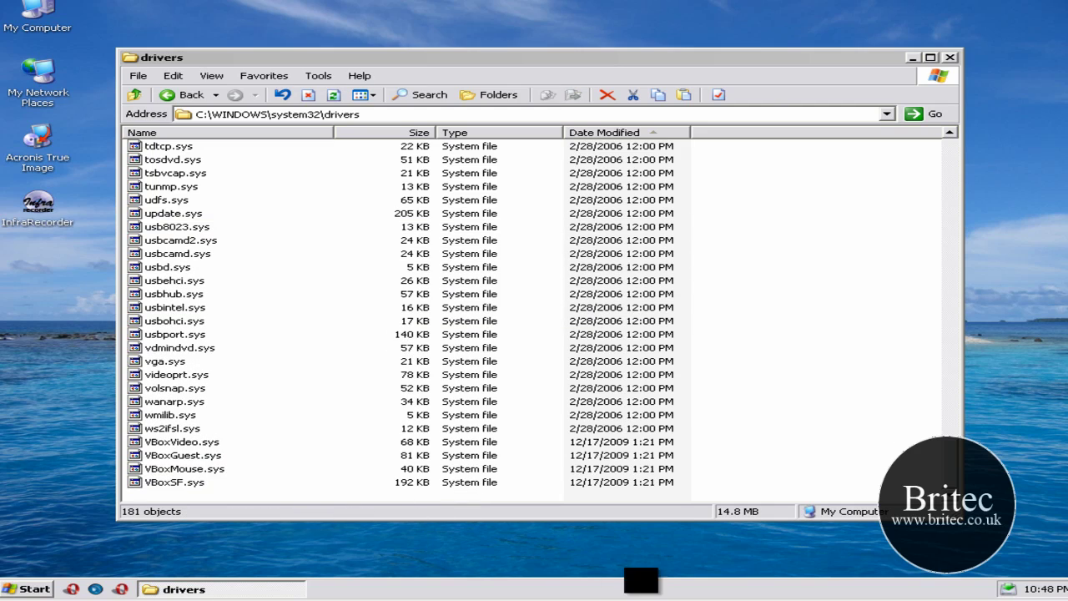
{"action": "left_click_drag", "start_coordinate": [958, 469], "coordinate": [951, 130]}
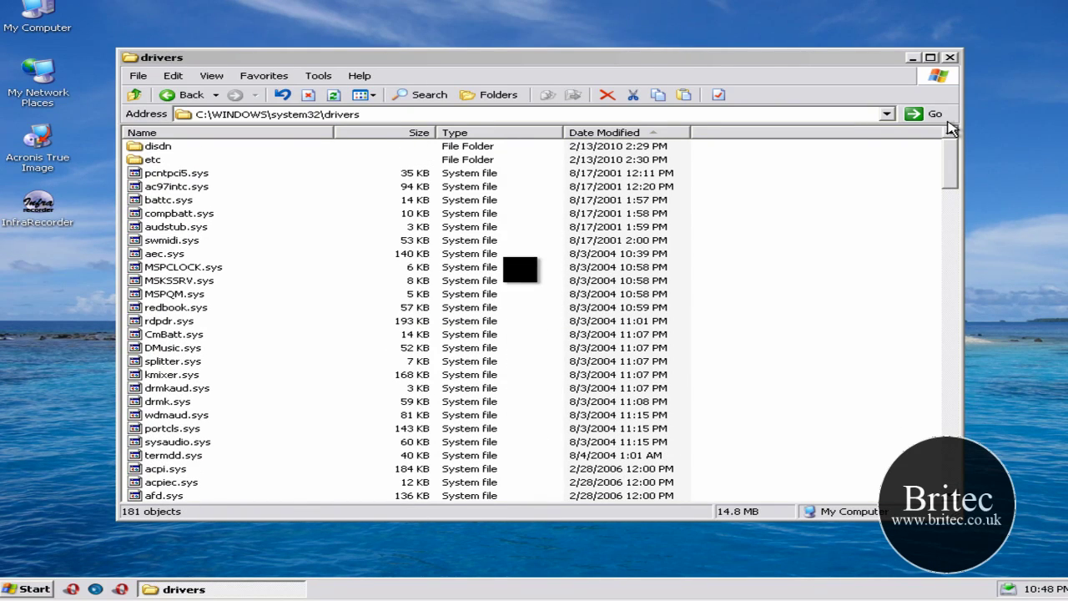
{"action": "left_click", "coordinate": [134, 95]}
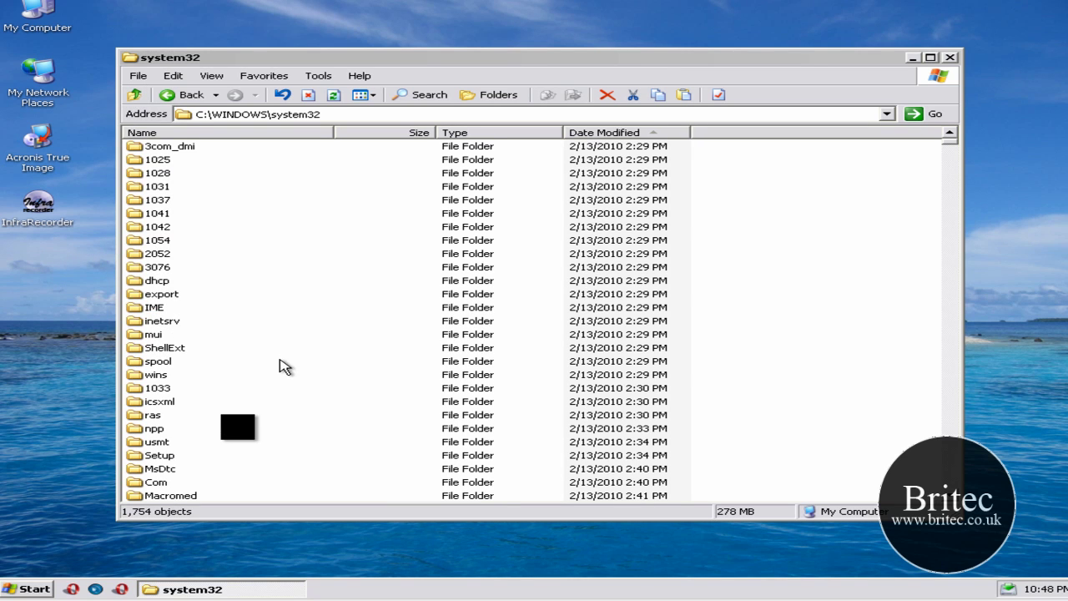
- Close the system32 window and launch Opera Browser from Start > Programs > Internet
{"action": "left_click", "coordinate": [951, 58]}
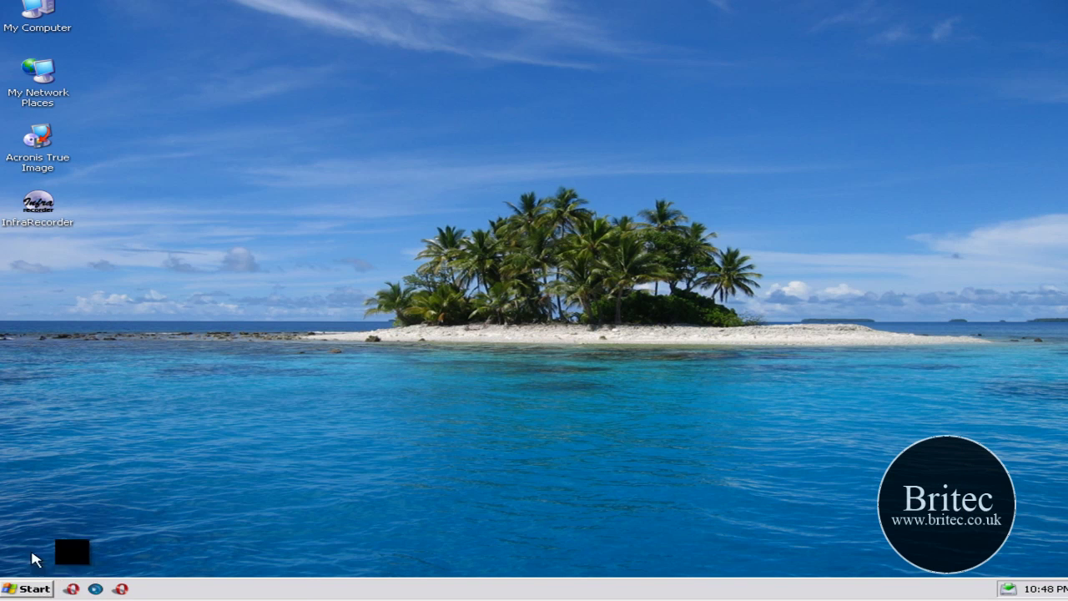
{"action": "left_click", "coordinate": [25, 589]}
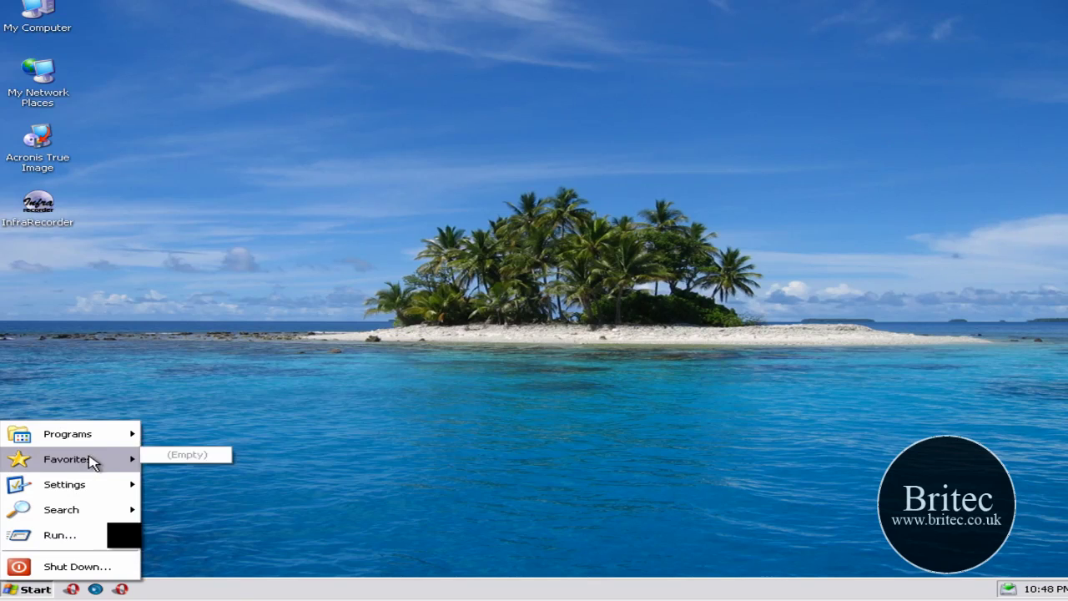
{"action": "mouse_move", "coordinate": [88, 441]}
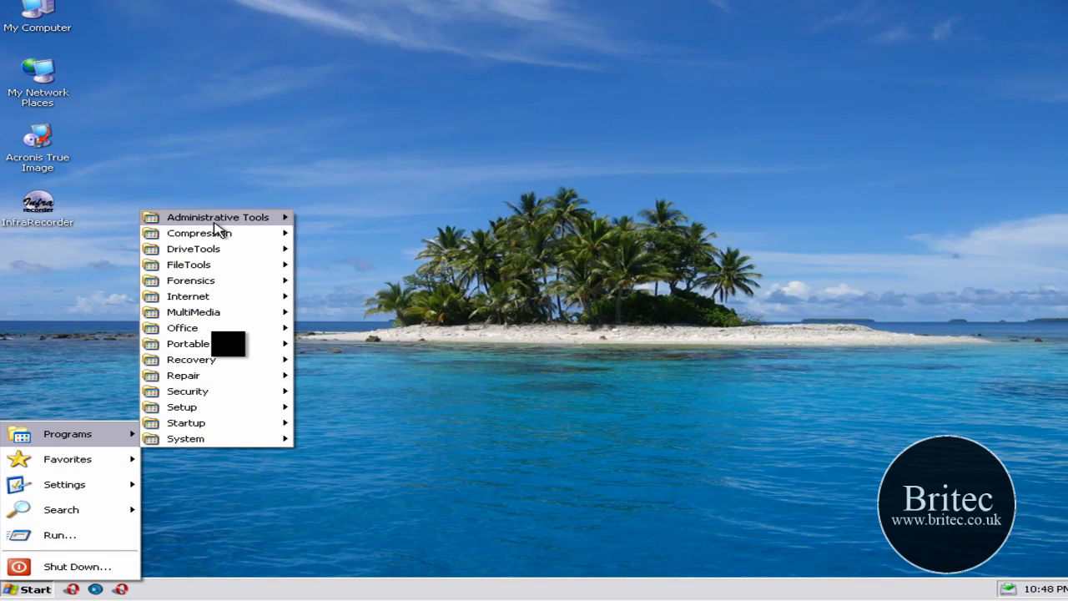
{"action": "mouse_move", "coordinate": [221, 366]}
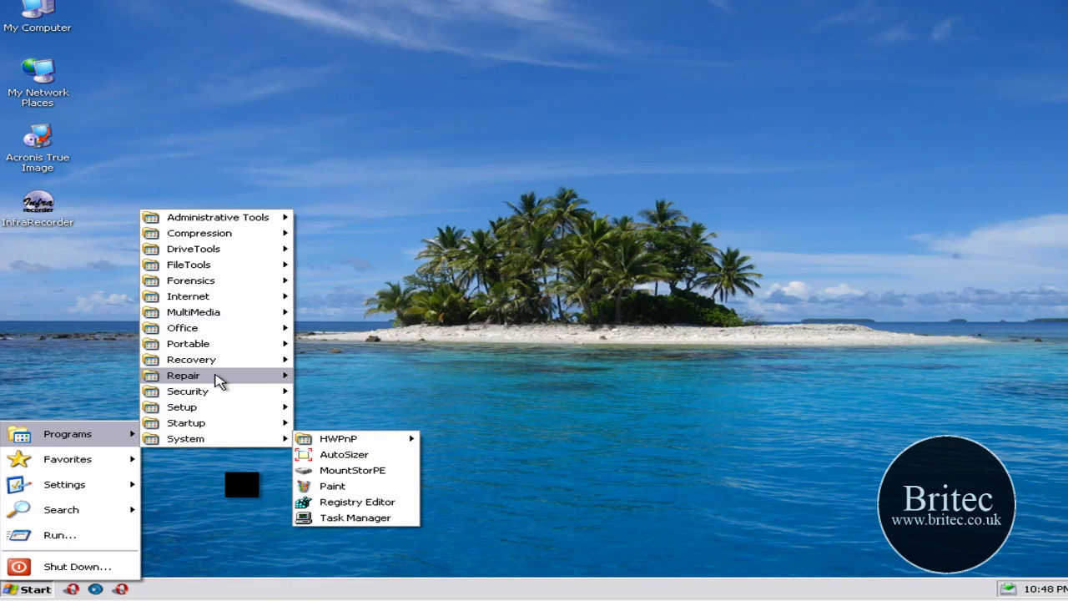
{"action": "mouse_move", "coordinate": [216, 268]}
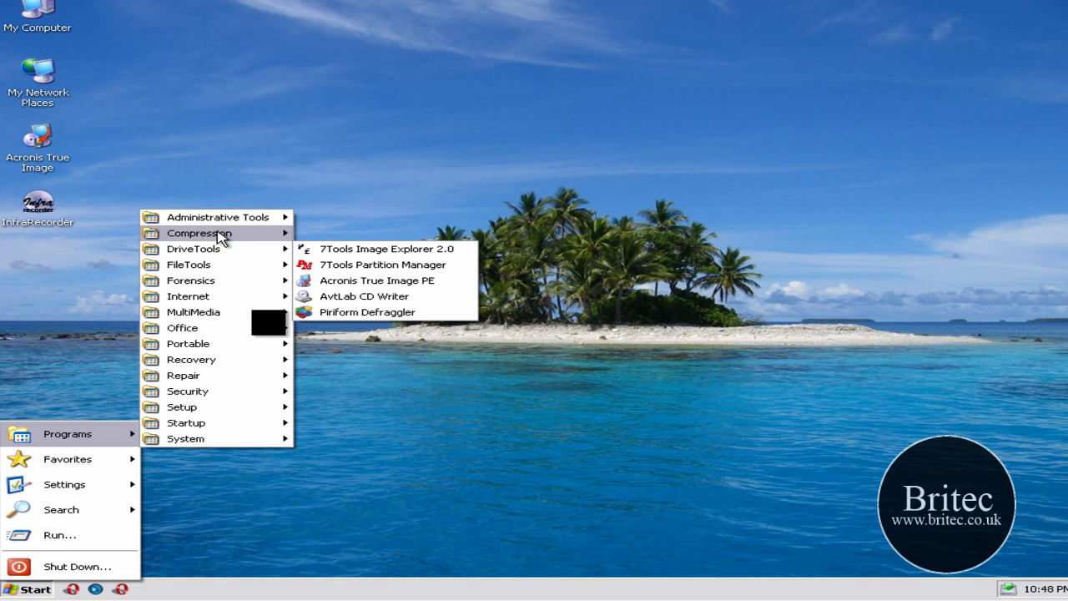
{"action": "mouse_move", "coordinate": [215, 303]}
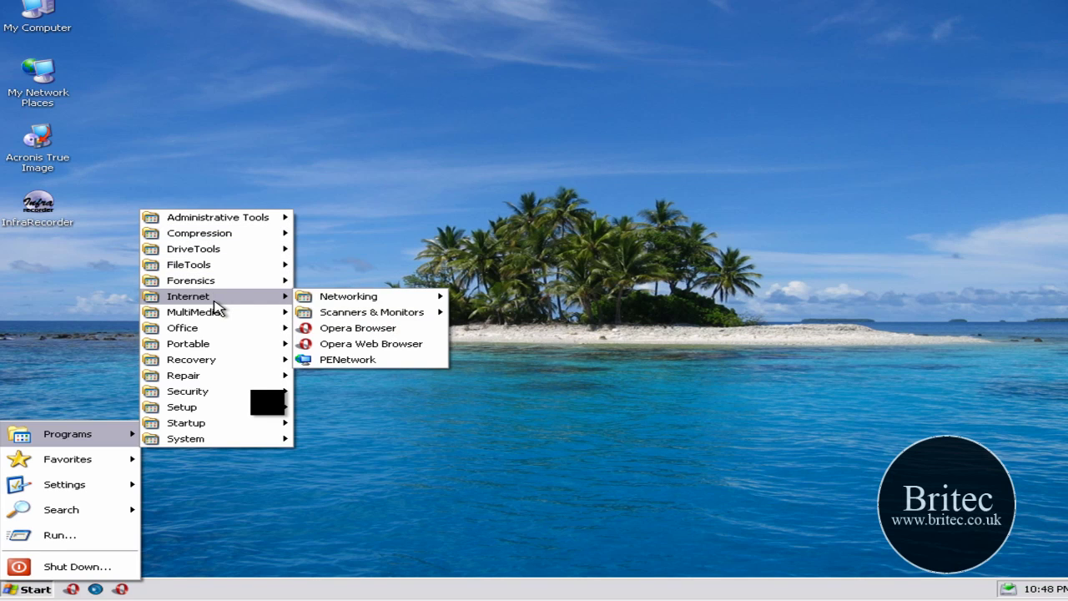
{"action": "left_click", "coordinate": [338, 328]}
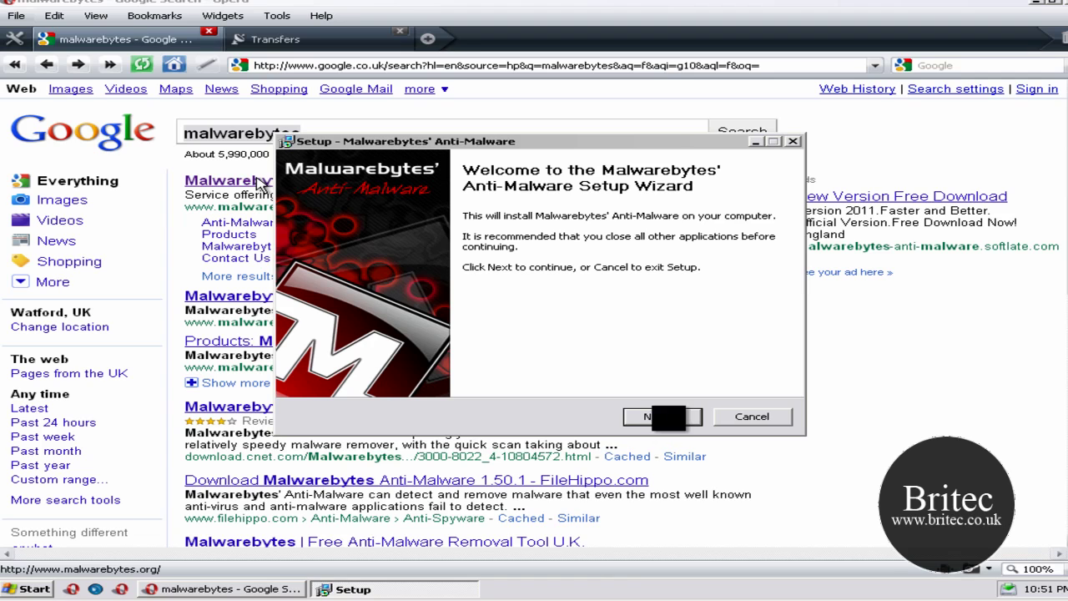
- Run the Malwarebytes Setup wizard, accepting the license and default folders and desktop icon, and install
{"action": "left_click", "coordinate": [636, 418]}
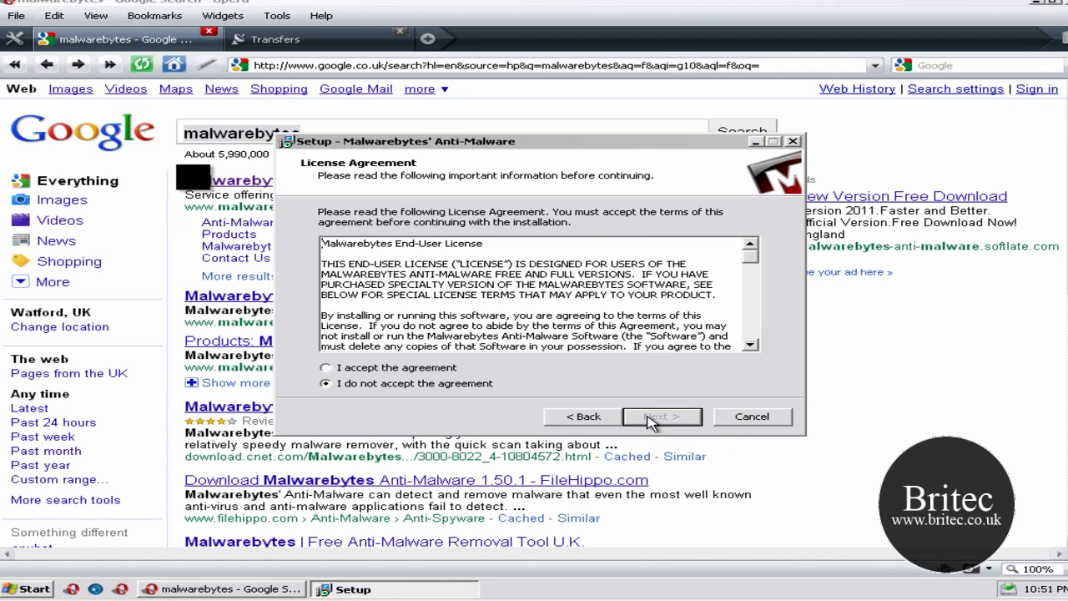
{"action": "left_click", "coordinate": [412, 368]}
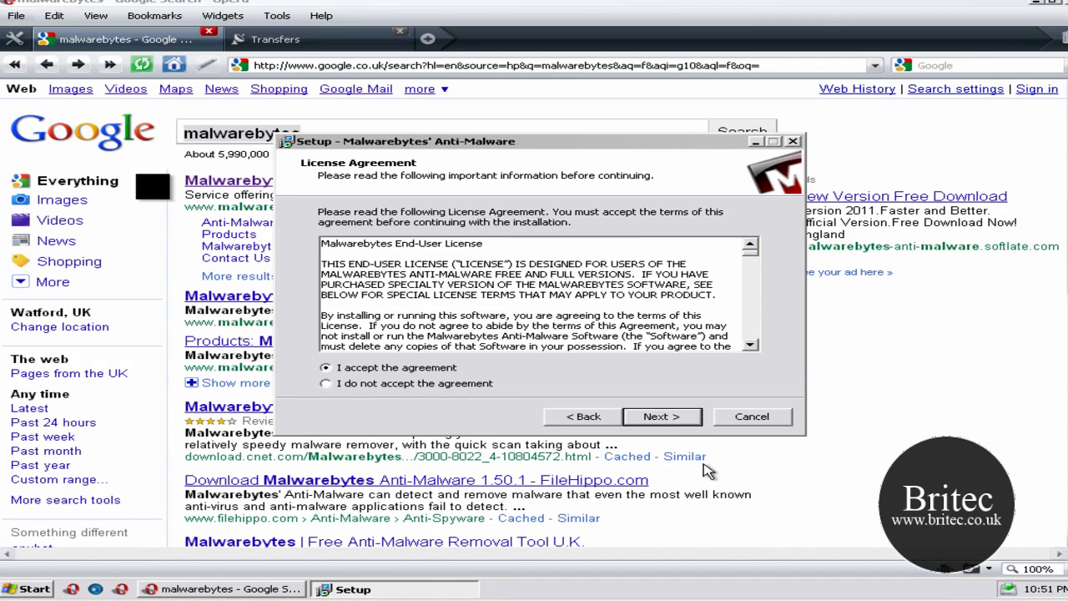
{"action": "left_click", "coordinate": [672, 417]}
{"action": "left_click", "coordinate": [674, 421]}
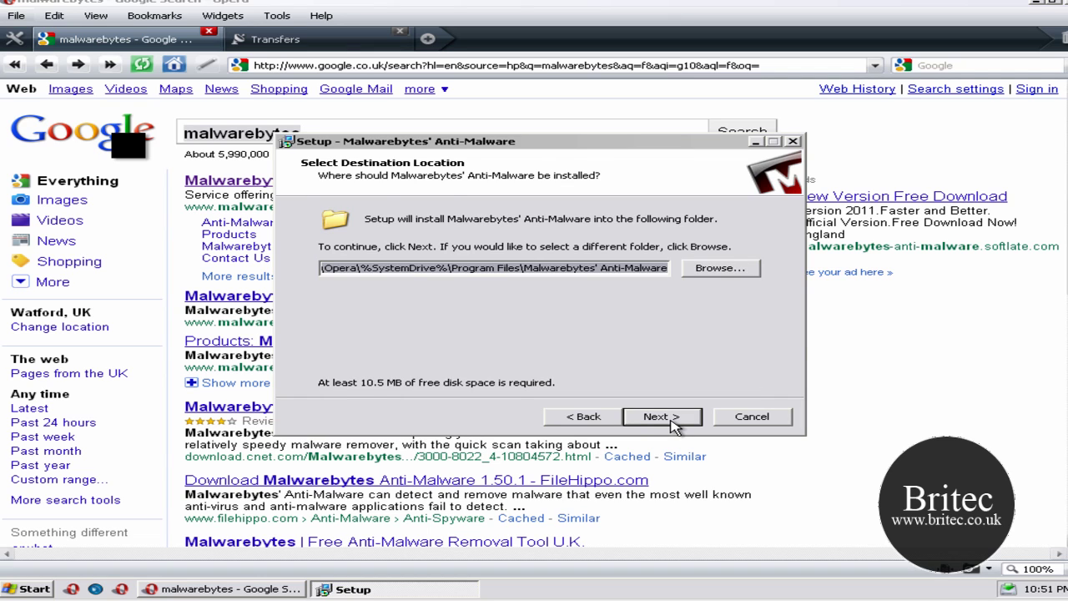
{"action": "left_click", "coordinate": [672, 419]}
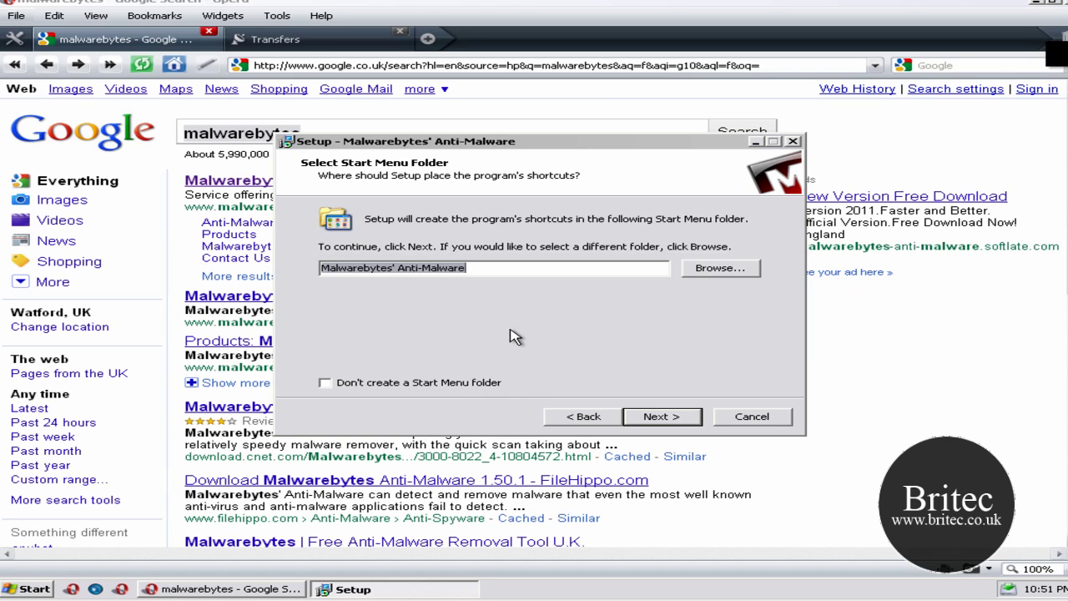
{"action": "left_click", "coordinate": [655, 420]}
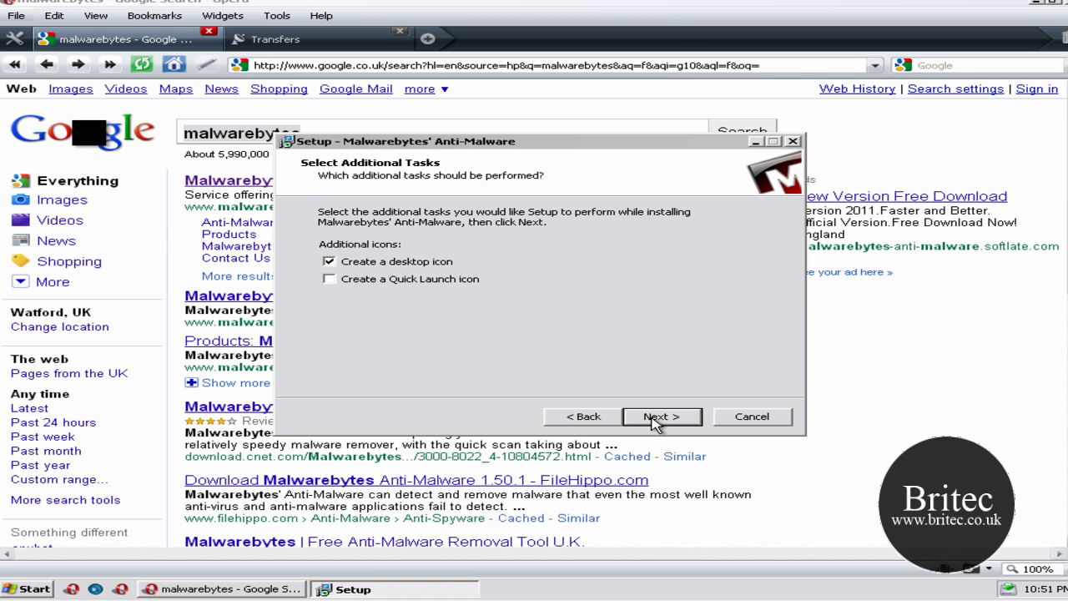
{"action": "left_click", "coordinate": [655, 420]}
{"action": "left_click", "coordinate": [656, 419]}
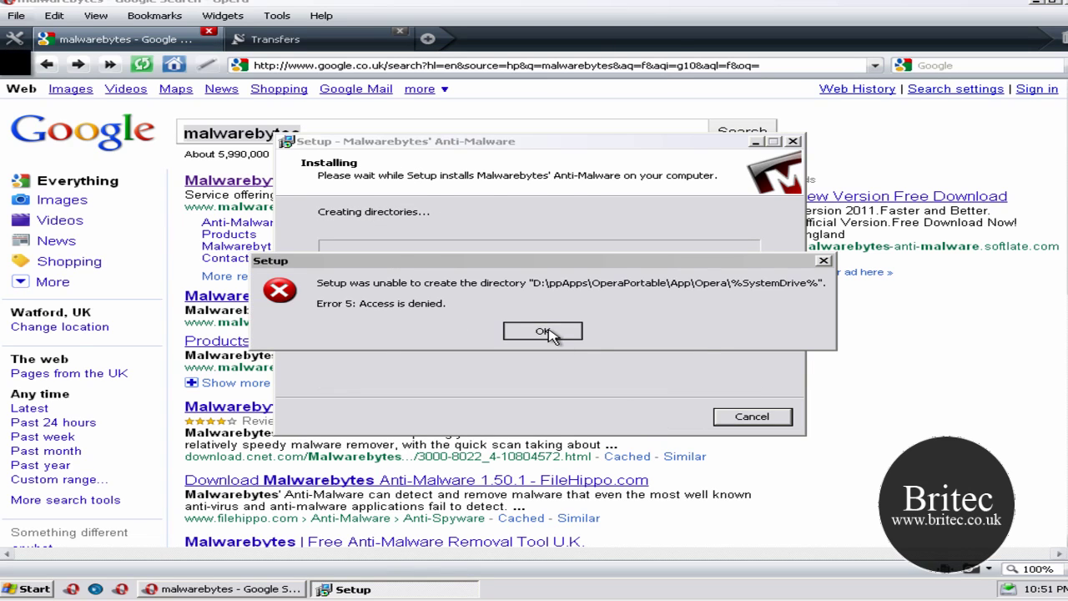
- Dismiss the access-denied and setup-not-completed errors, then close Opera
{"action": "left_click", "coordinate": [551, 334]}
{"action": "left_click", "coordinate": [574, 337]}
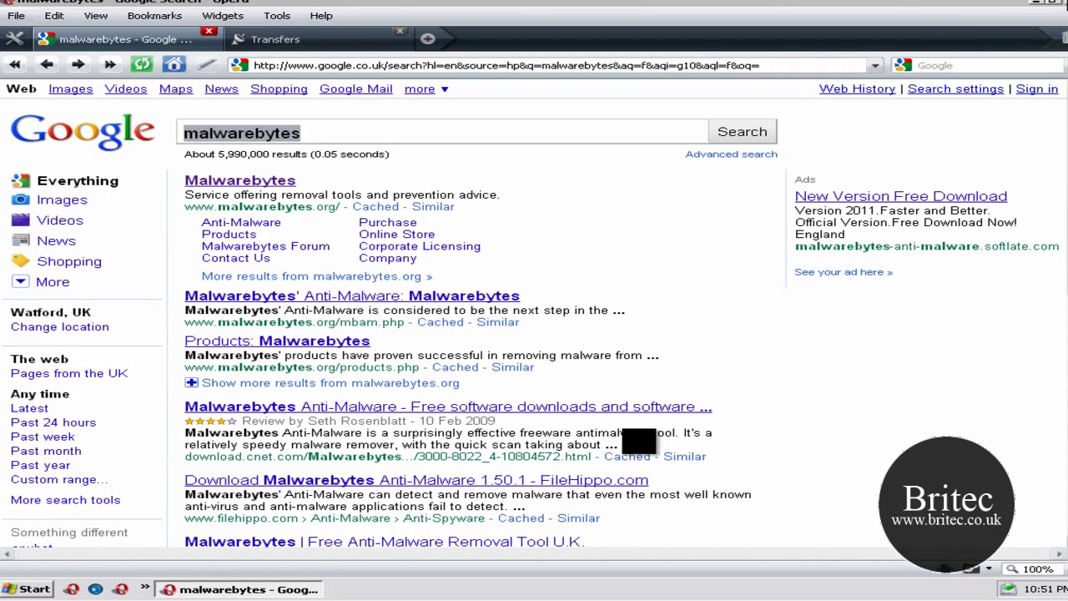
{"action": "left_click", "coordinate": [1062, 3]}
- Open and close the Windows PE Start menu before restarting
{"action": "left_click", "coordinate": [25, 589]}
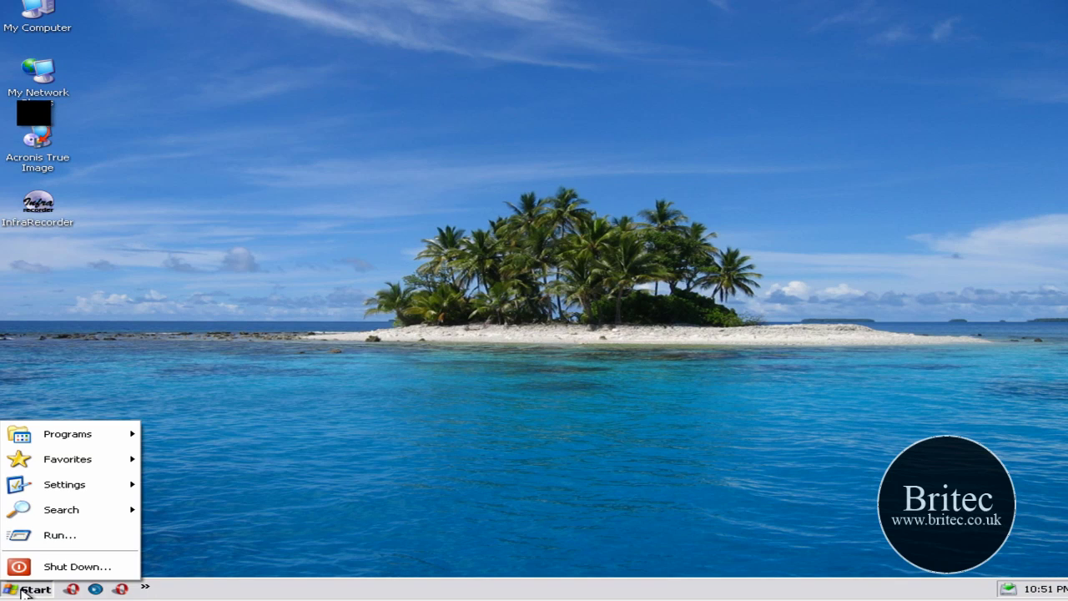
{"action": "left_click", "coordinate": [564, 558]}
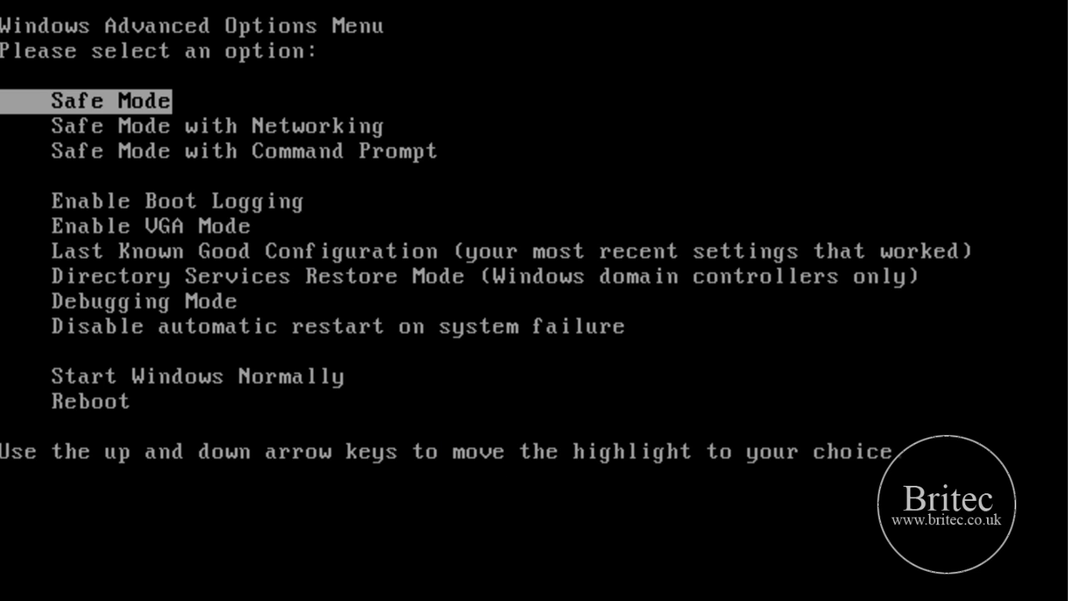
- Boot Windows XP into Safe Mode with Networking and confirm continuing in safe mode
{"action": "key", "text": "Down"}
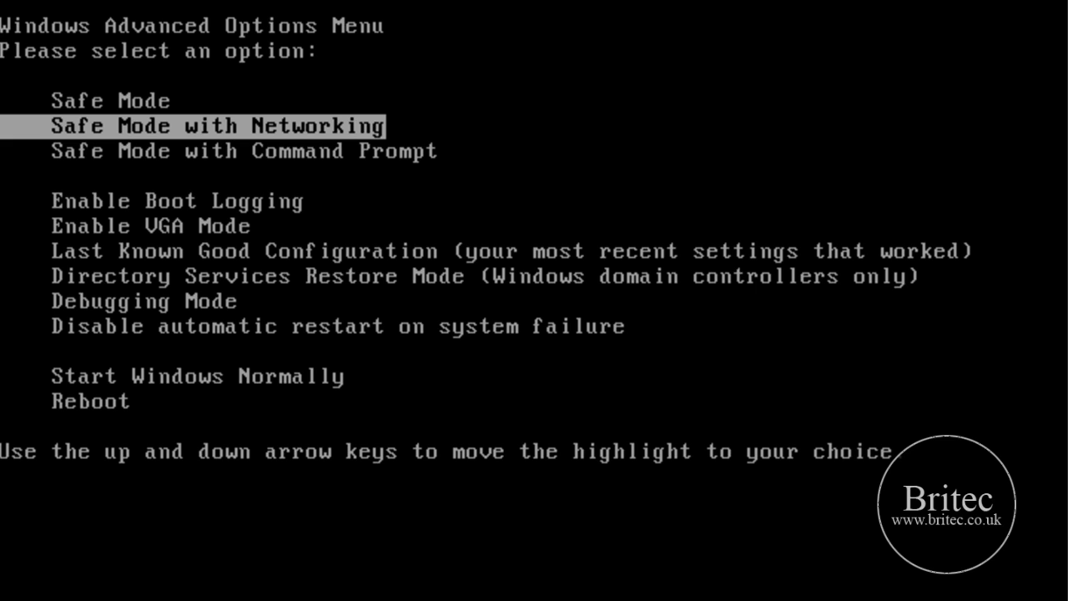
{"action": "key", "text": "Return"}
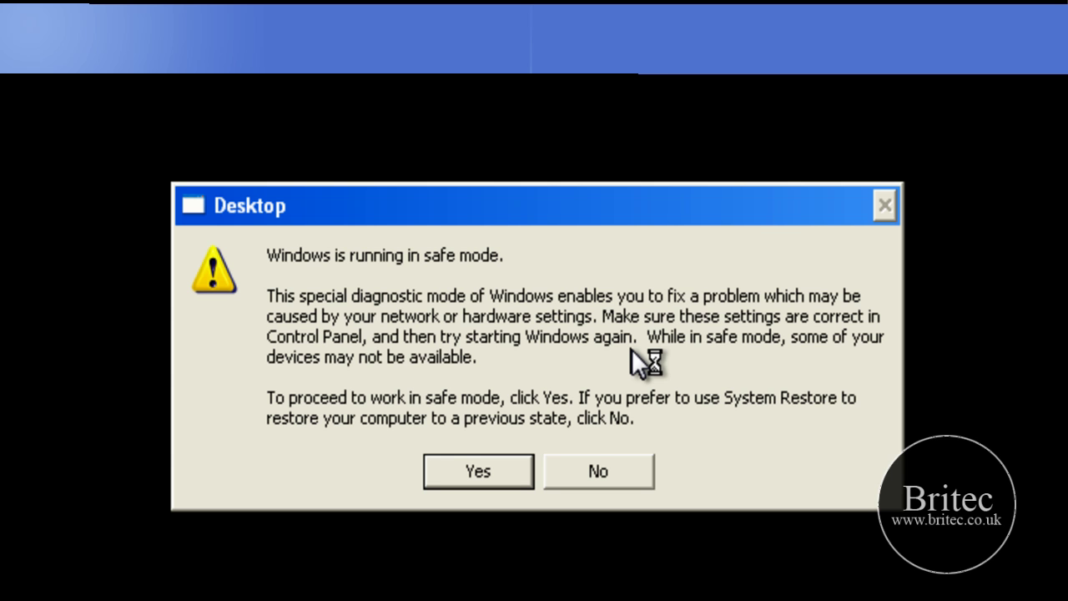
{"action": "left_click", "coordinate": [492, 472]}
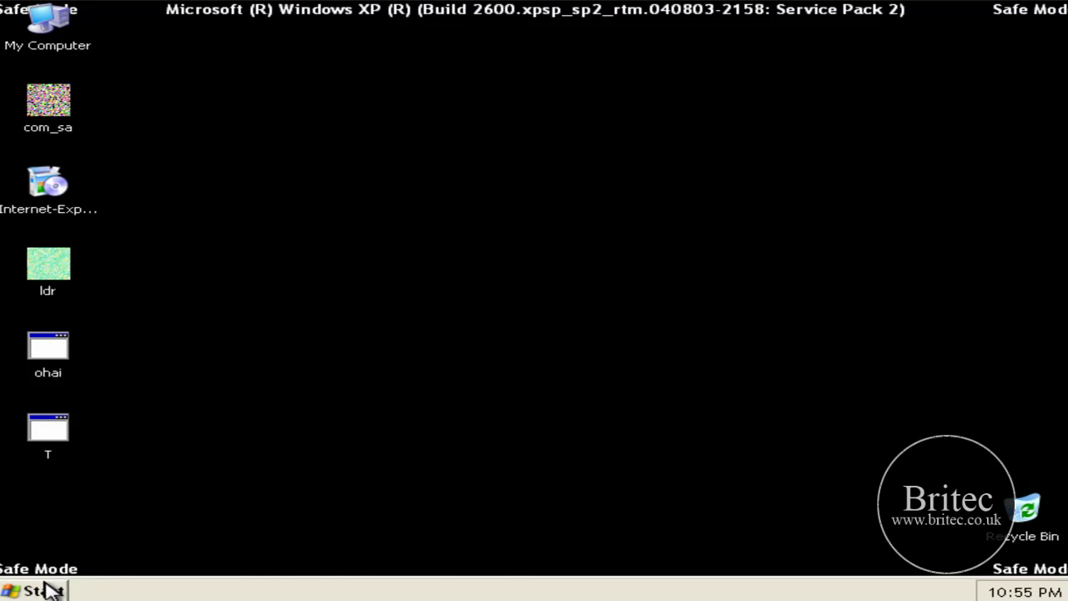
{"action": "left_click", "coordinate": [46, 590]}
{"action": "left_click", "coordinate": [103, 193]}
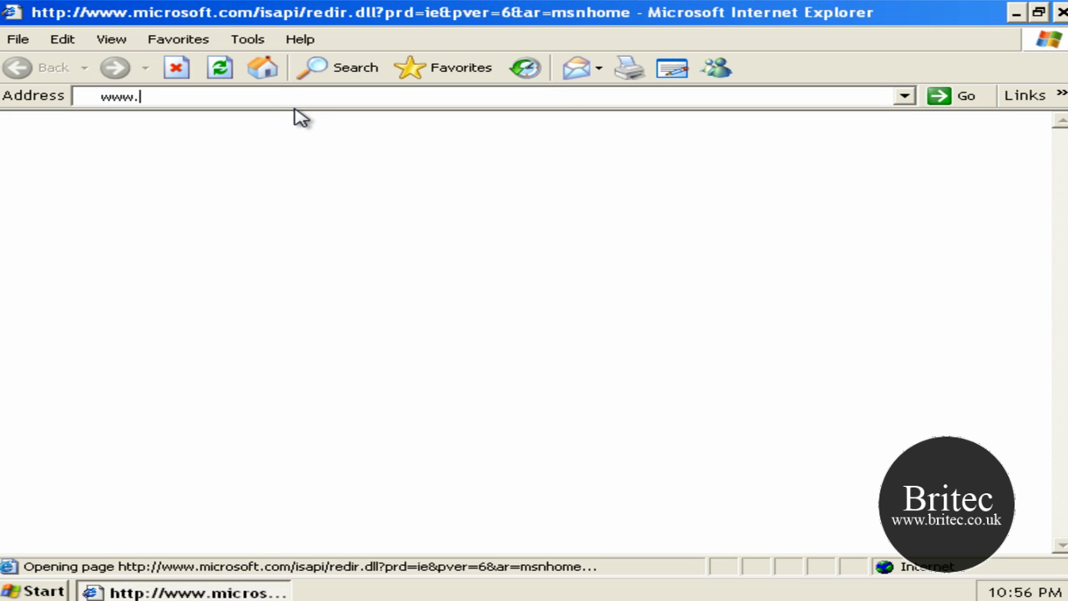
{"action": "type", "text": "google.co.uk/"}
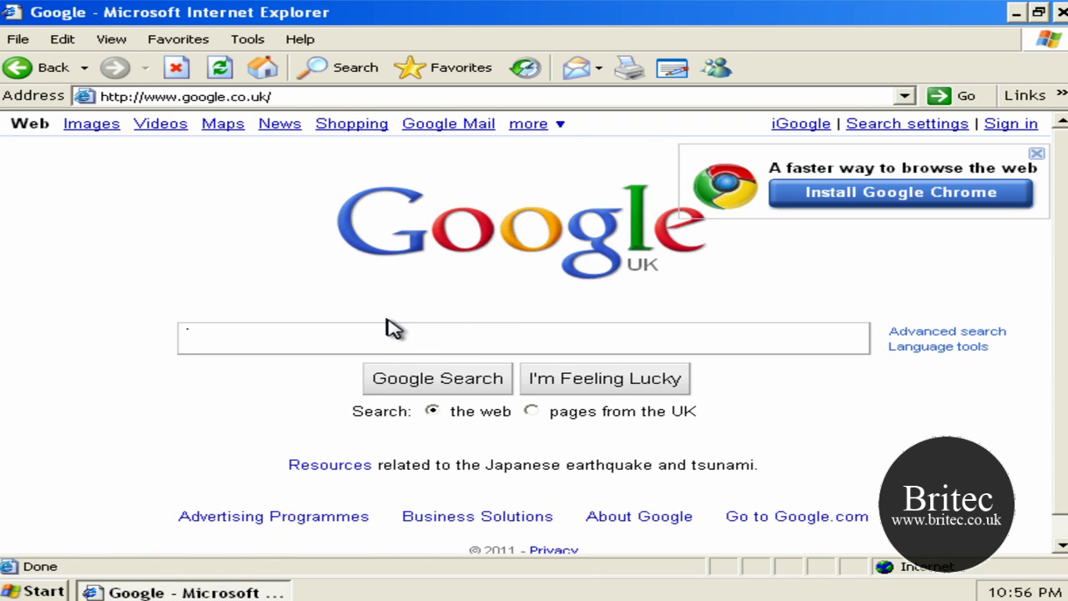
- Search Google for 'malwarebytes' and open the official Malwarebytes site
{"action": "left_click", "coordinate": [392, 328]}
{"action": "type", "text": "malware"}
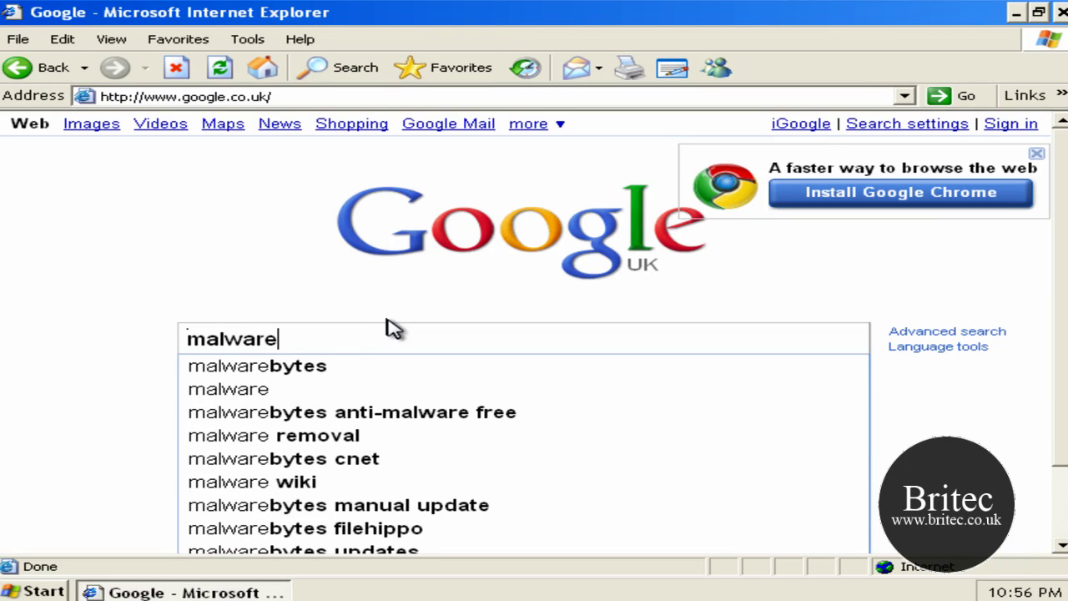
{"action": "left_click", "coordinate": [322, 369]}
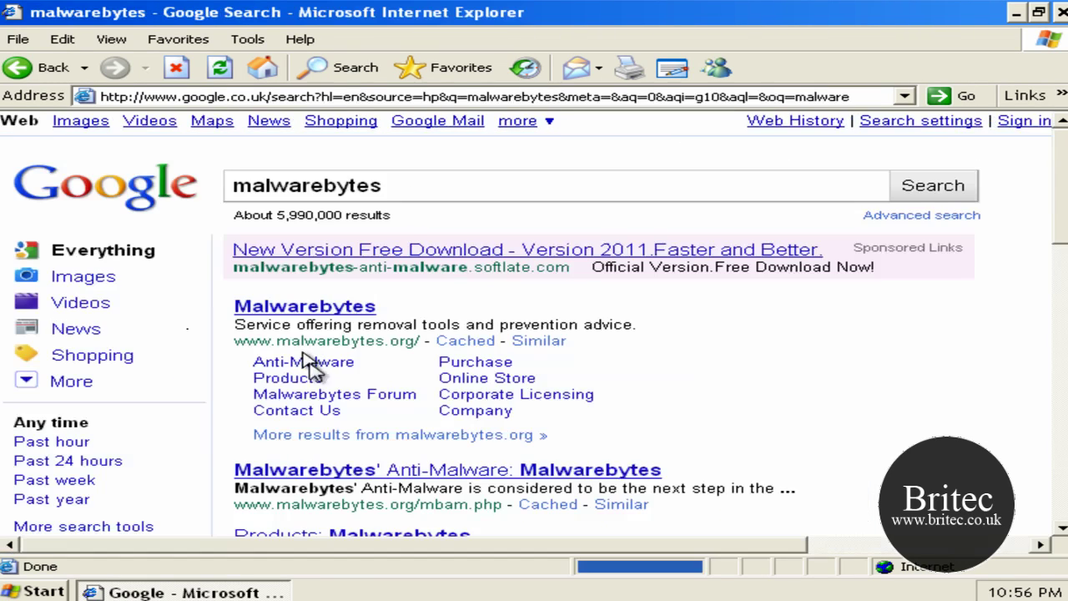
{"action": "left_click", "coordinate": [326, 306]}
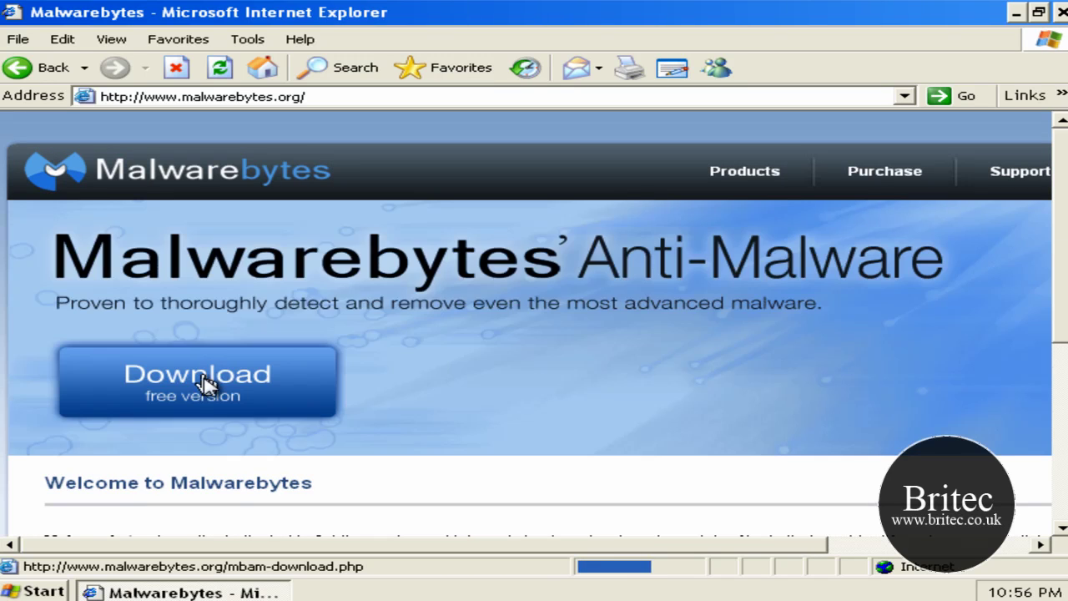
- Request the free Malwarebytes version, accepting both security alerts, to reach the TechSpot page
{"action": "left_click", "coordinate": [208, 376]}
{"action": "left_click", "coordinate": [542, 359]}
{"action": "left_click", "coordinate": [214, 393]}
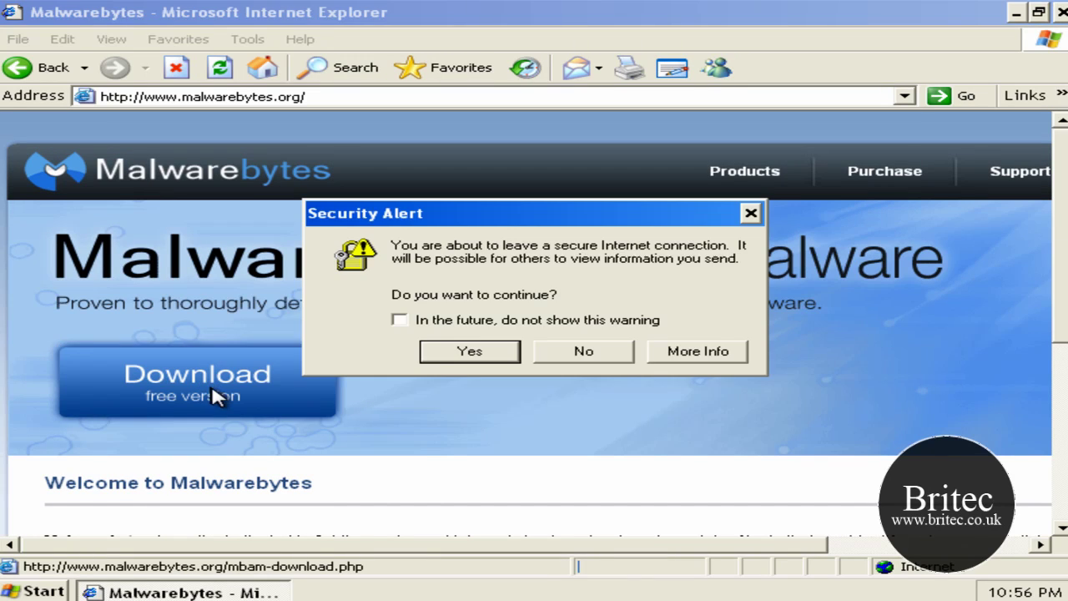
{"action": "left_click", "coordinate": [453, 355]}
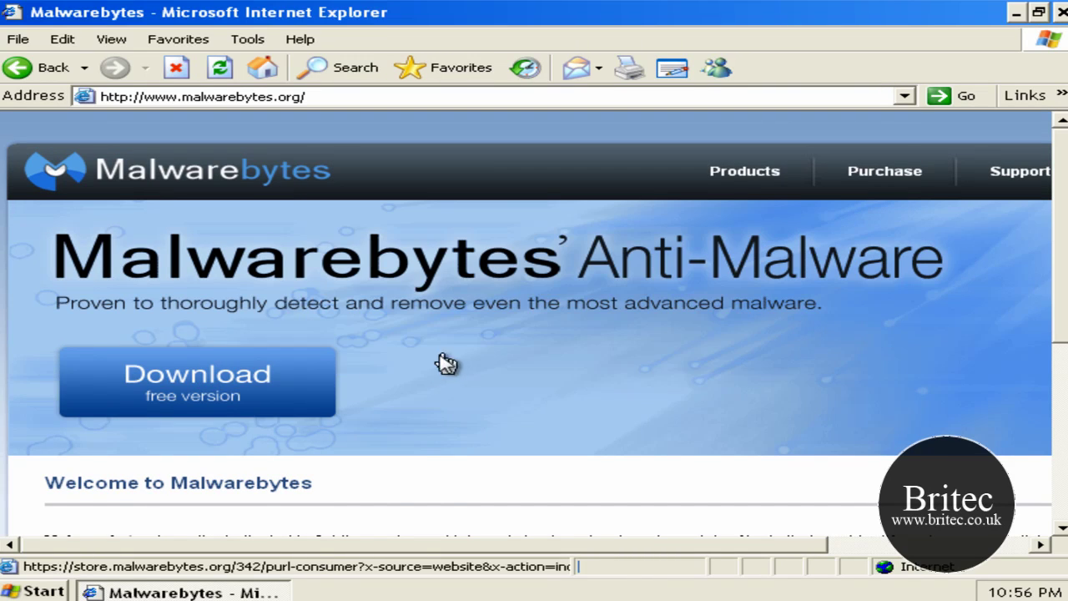
{"action": "left_click", "coordinate": [265, 388]}
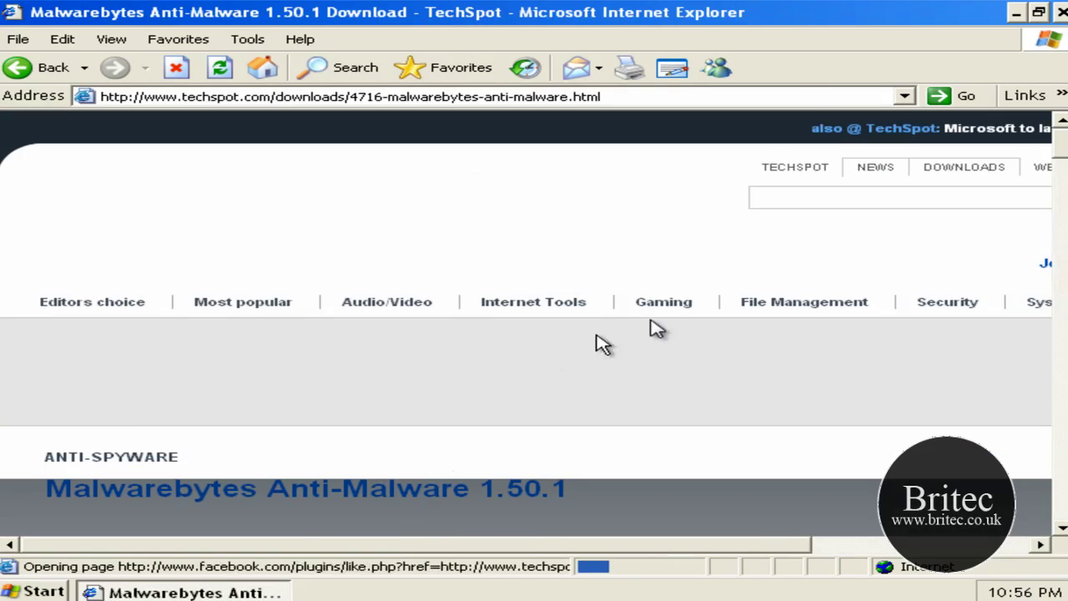
- Start the Malwarebytes Anti-Malware 1.50.1 download on TechSpot, dismissing the privacy notice
{"action": "left_click_drag", "start_coordinate": [1063, 146], "coordinate": [1053, 172]}
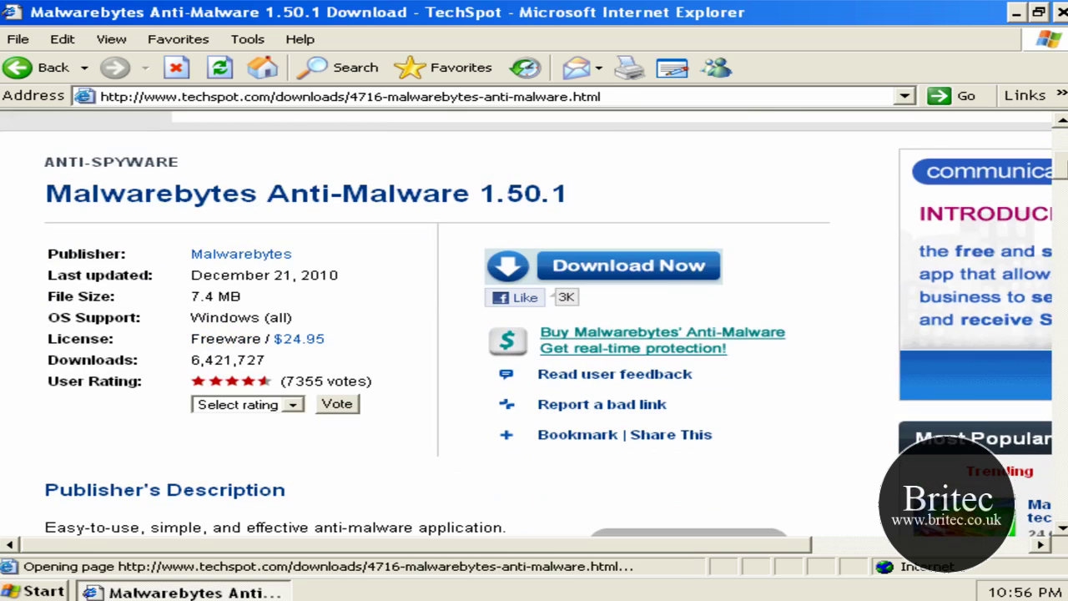
{"action": "left_click", "coordinate": [655, 267]}
{"action": "left_click", "coordinate": [726, 365]}
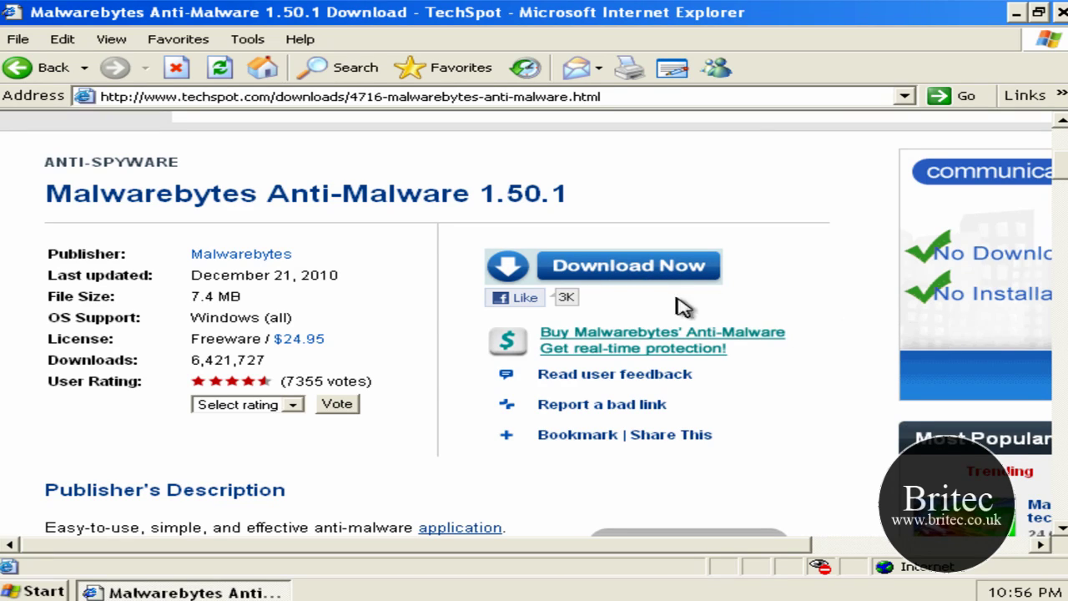
{"action": "left_click", "coordinate": [626, 269]}
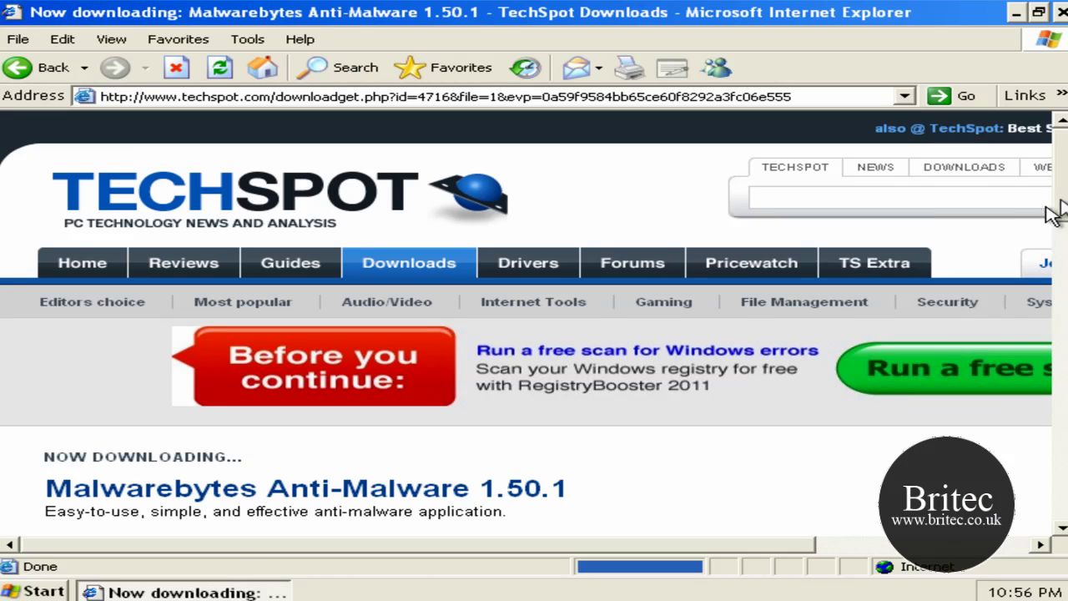
- Allow the blocked Malwarebytes setup download through the Information Bar and choose Run
{"action": "left_click_drag", "start_coordinate": [1057, 213], "coordinate": [1050, 303]}
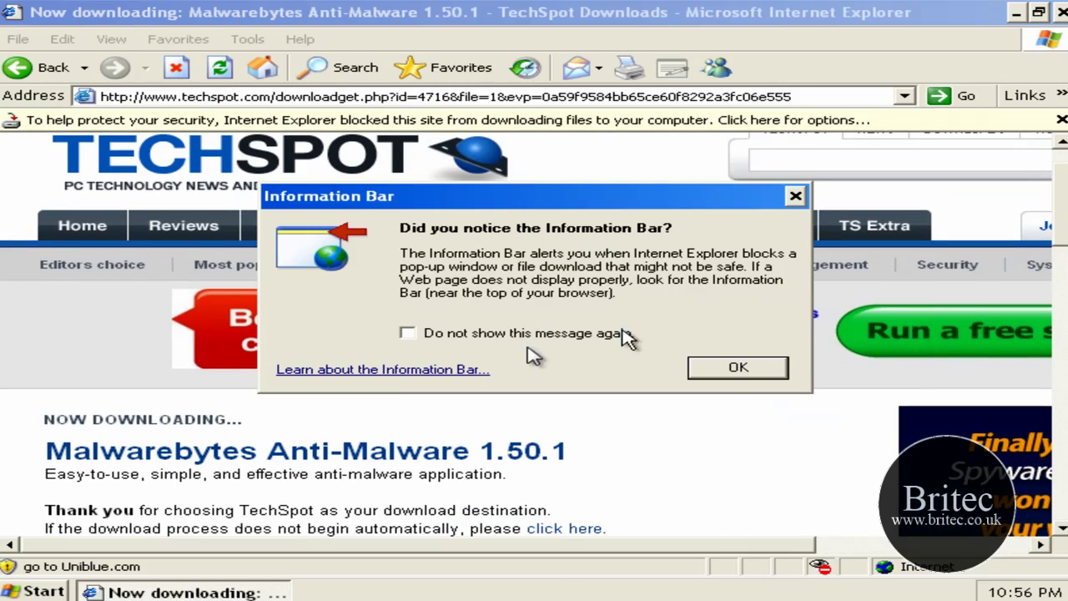
{"action": "left_click", "coordinate": [717, 372]}
{"action": "left_click", "coordinate": [210, 119]}
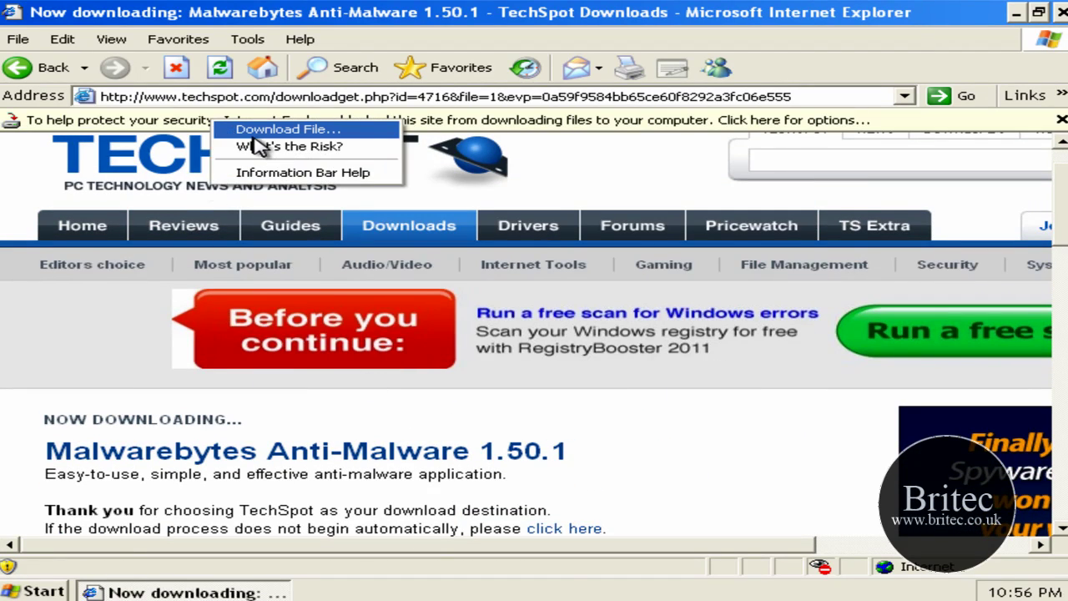
{"action": "left_click", "coordinate": [255, 133]}
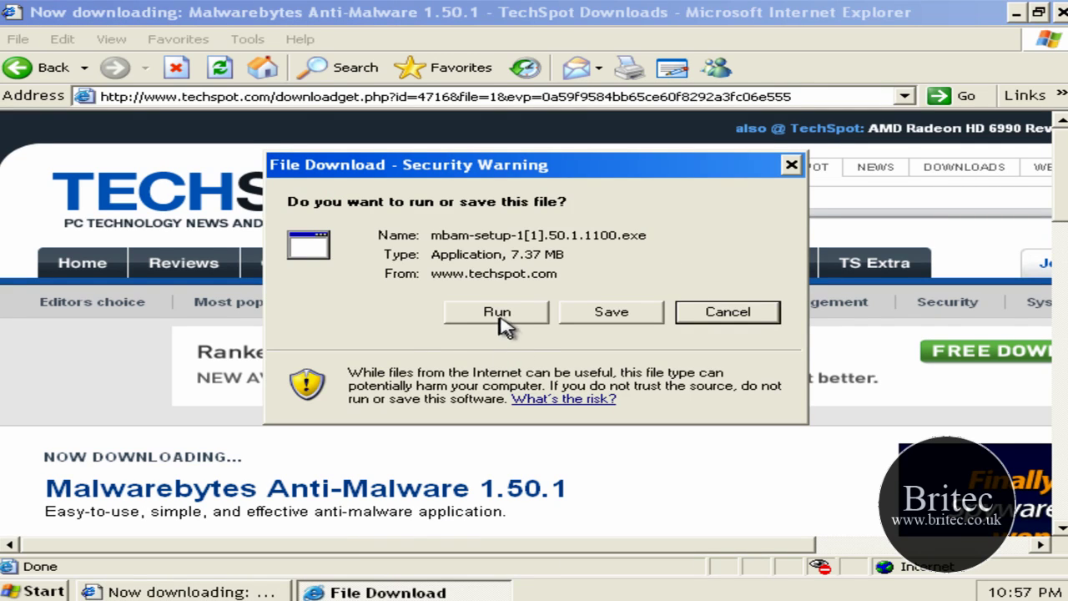
{"action": "left_click", "coordinate": [497, 316]}
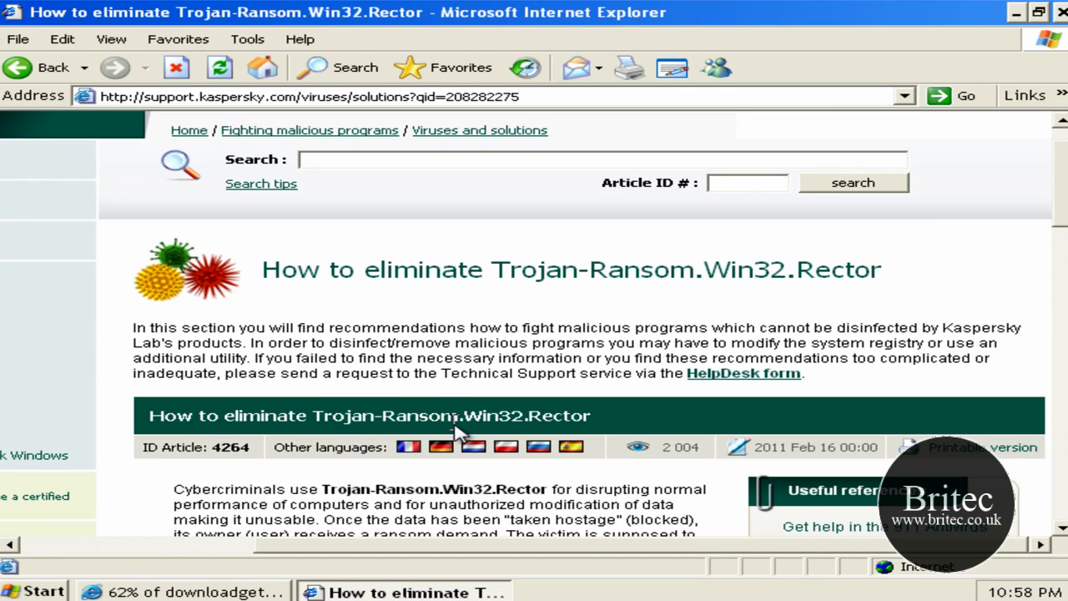
- Scroll the page down and minimise Internet Explorer to show the desktop
{"action": "scroll", "coordinate": [531, 481], "scroll_direction": "down", "scroll_amount": 2}
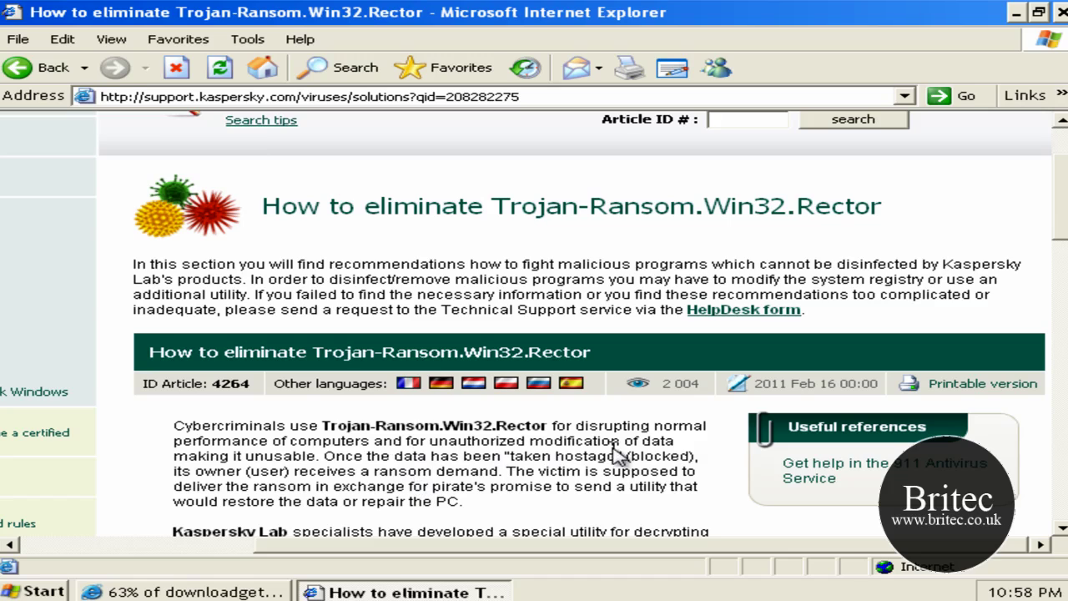
{"action": "scroll", "coordinate": [524, 450], "scroll_direction": "down", "scroll_amount": 2}
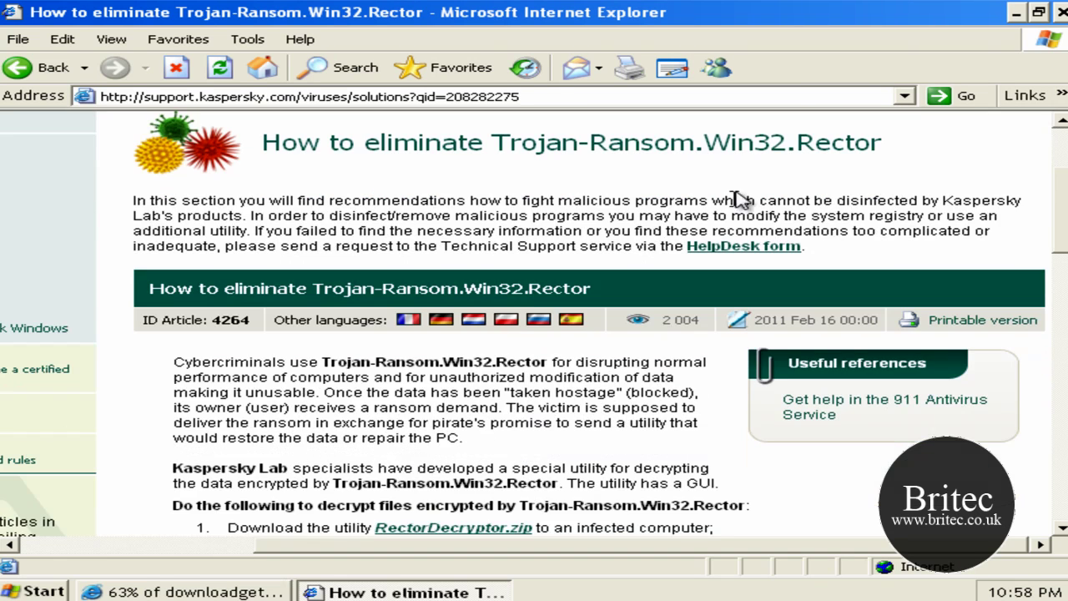
{"action": "left_click", "coordinate": [1015, 11]}
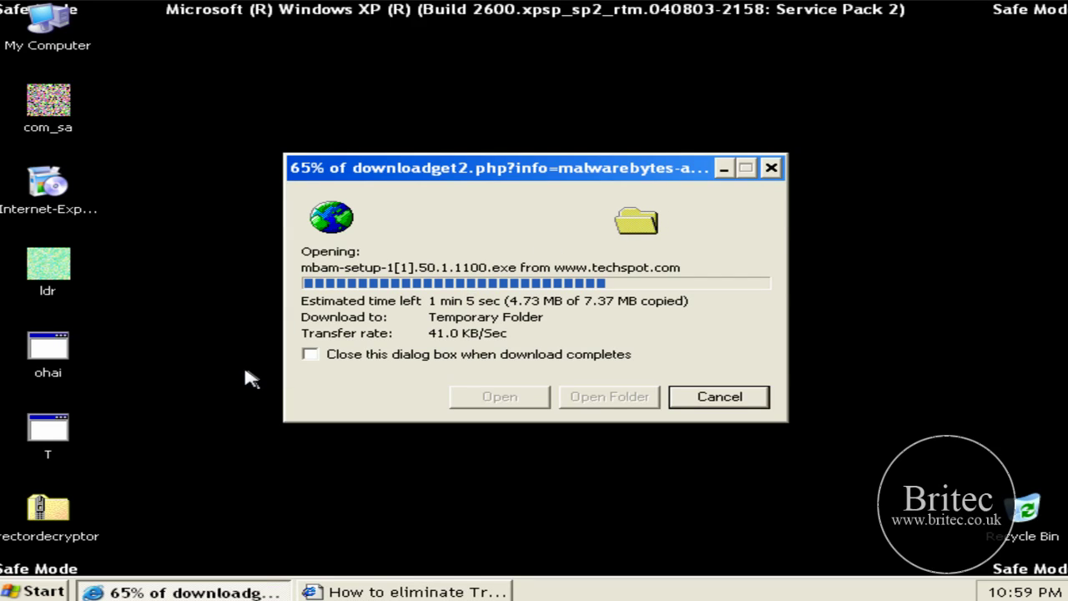
- Extract all files from the rectordecryptor ZIP with the Extraction Wizard
{"action": "double_click", "coordinate": [71, 519]}
{"action": "double_click", "coordinate": [152, 123]}
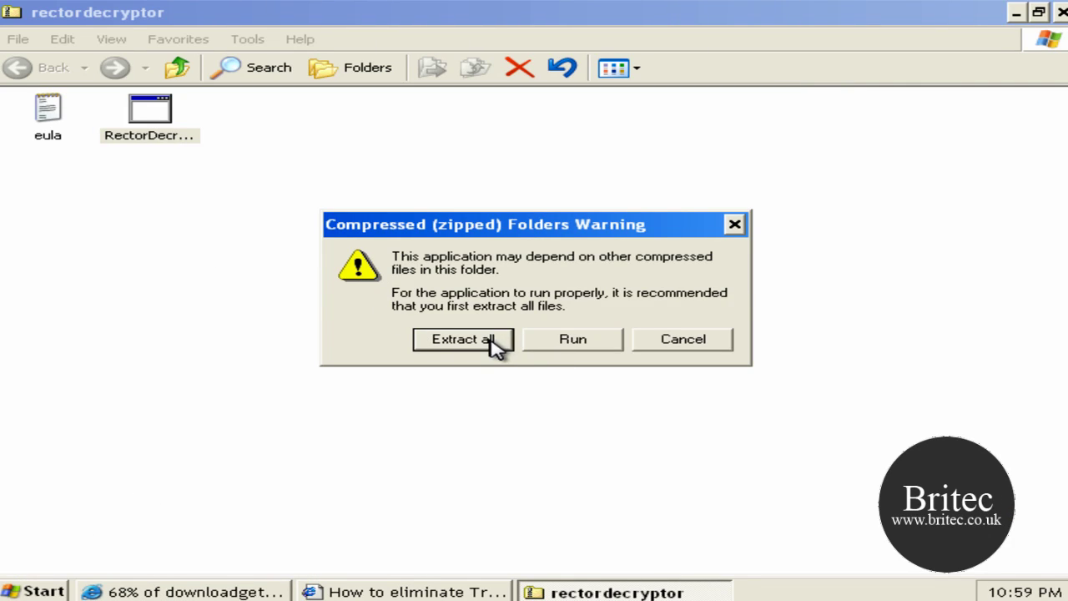
{"action": "left_click", "coordinate": [463, 339]}
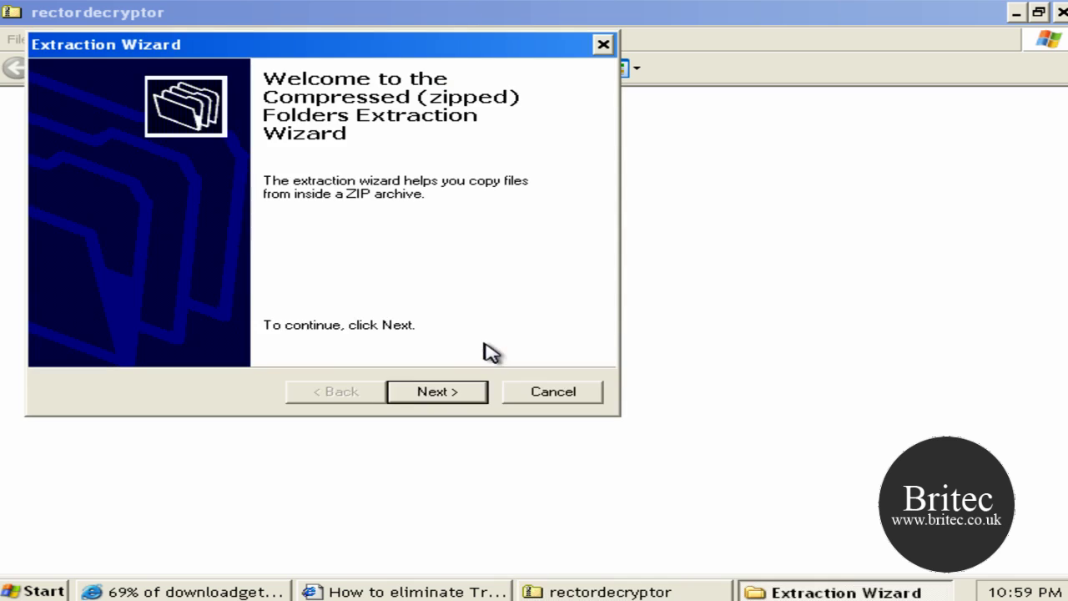
{"action": "left_click", "coordinate": [435, 393]}
{"action": "left_click", "coordinate": [438, 394]}
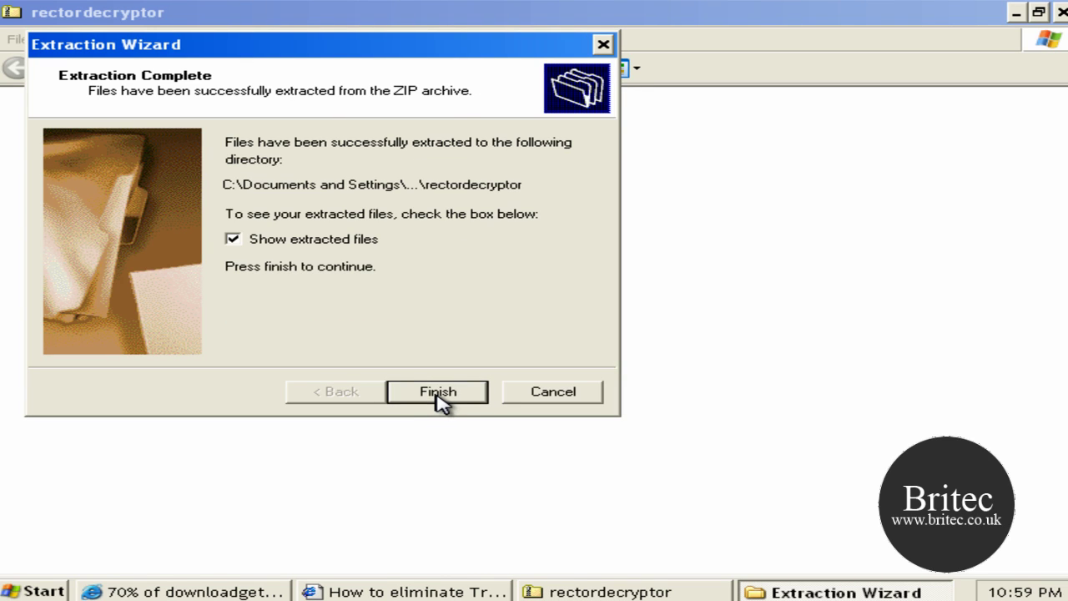
{"action": "left_click", "coordinate": [438, 394]}
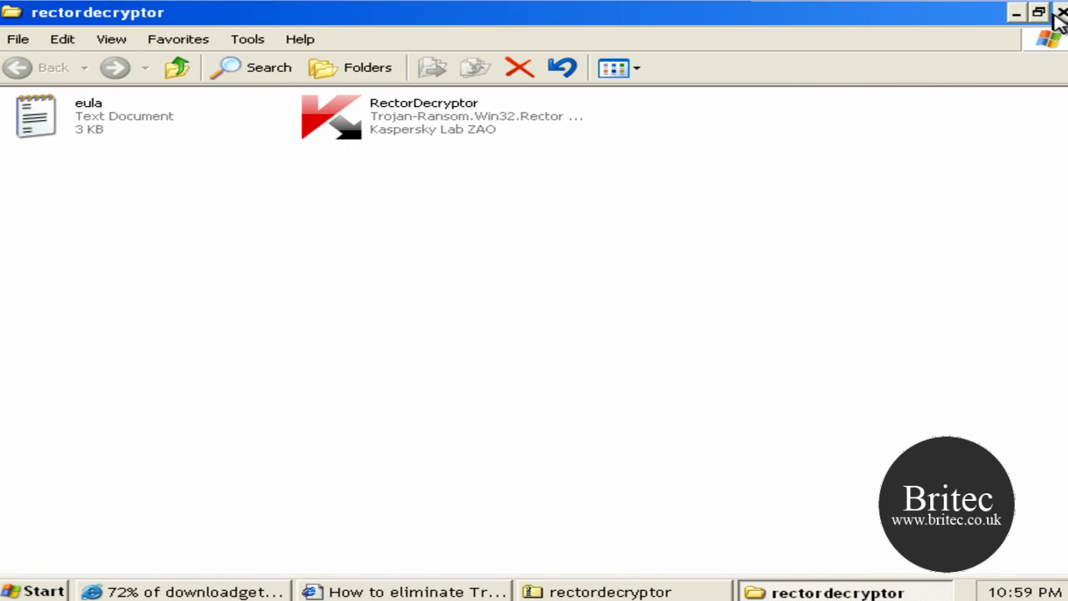
- Restore both folder windows and copy RectorDecryptor onto the desktop
{"action": "left_click", "coordinate": [1039, 13]}
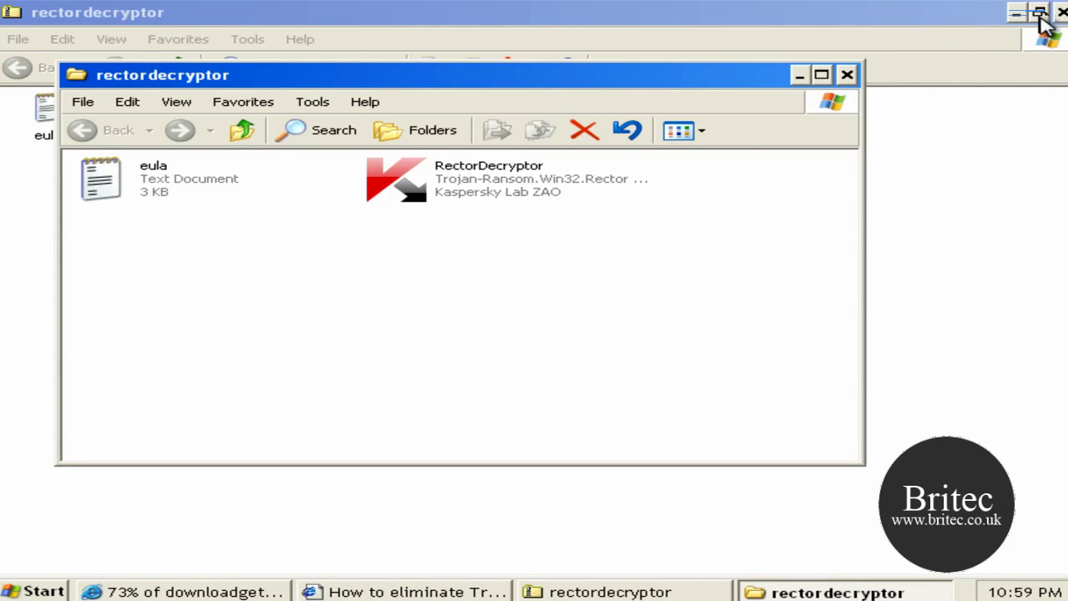
{"action": "left_click", "coordinate": [1039, 12]}
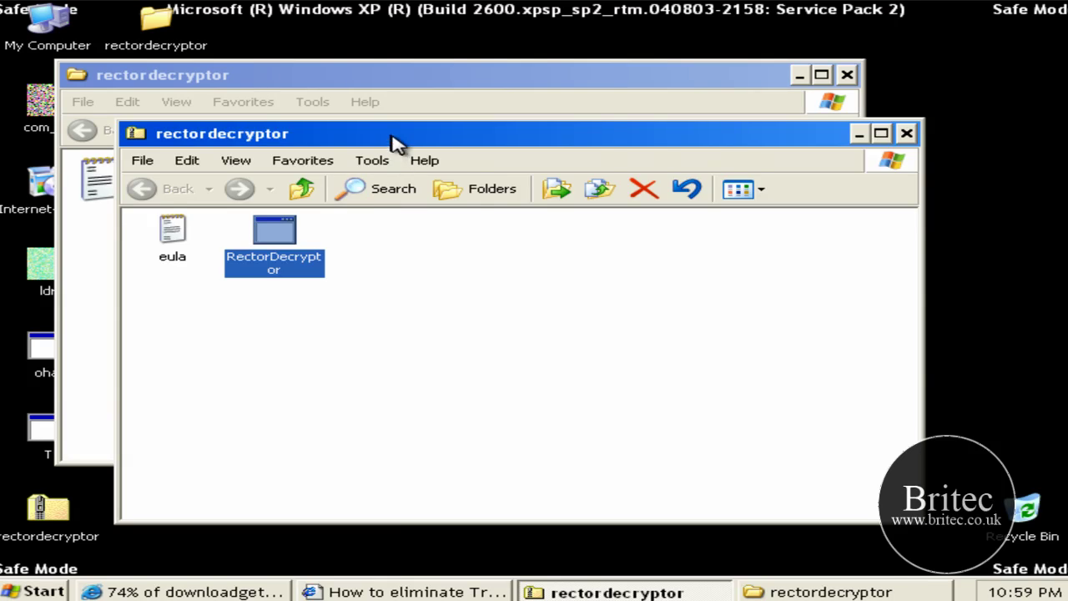
{"action": "left_click_drag", "start_coordinate": [396, 143], "coordinate": [307, 302]}
{"action": "left_click_drag", "start_coordinate": [413, 172], "coordinate": [901, 240]}
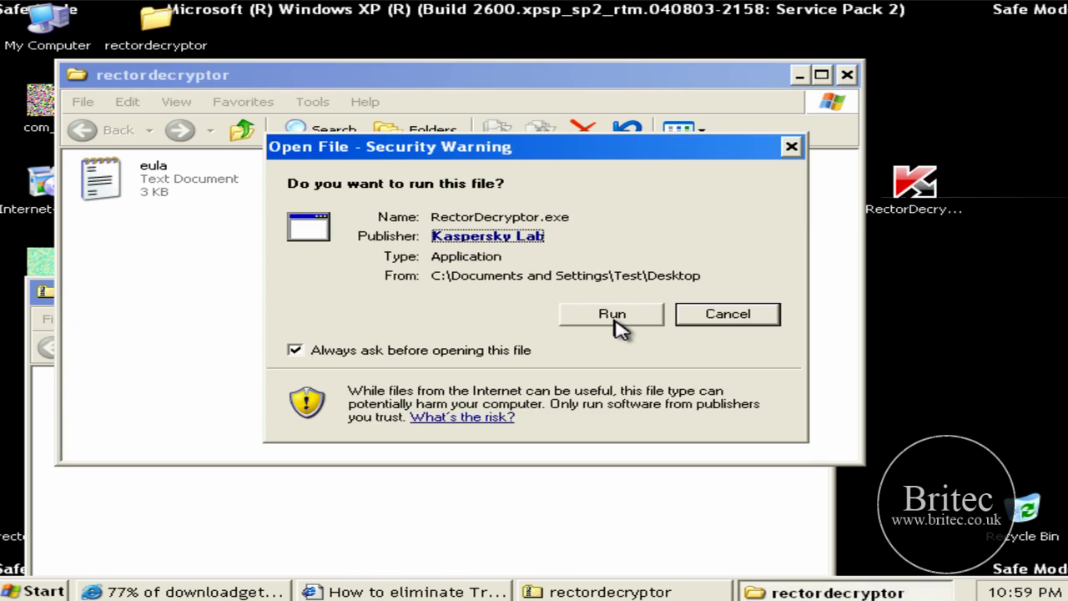
- Confirm running RectorDecryptor and close its rectordecryptor folder window
{"action": "left_click", "coordinate": [610, 313]}
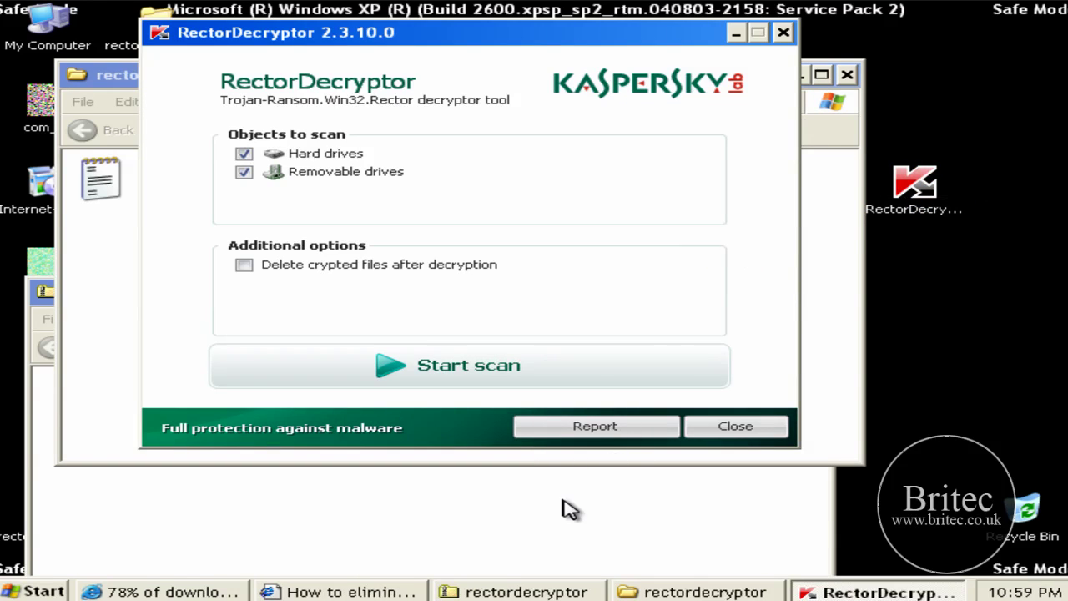
{"action": "left_click", "coordinate": [568, 509]}
{"action": "left_click", "coordinate": [817, 293]}
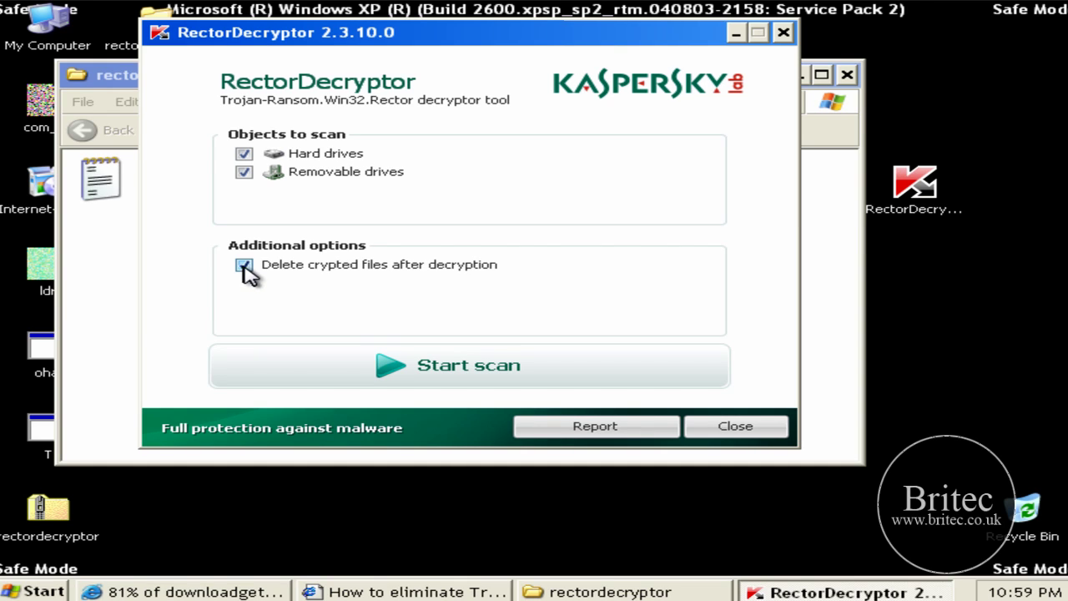
- Scan the drives for encrypted files, confirm the changed extensions, then close the empty report and RectorDecryptor
{"action": "left_click", "coordinate": [429, 370]}
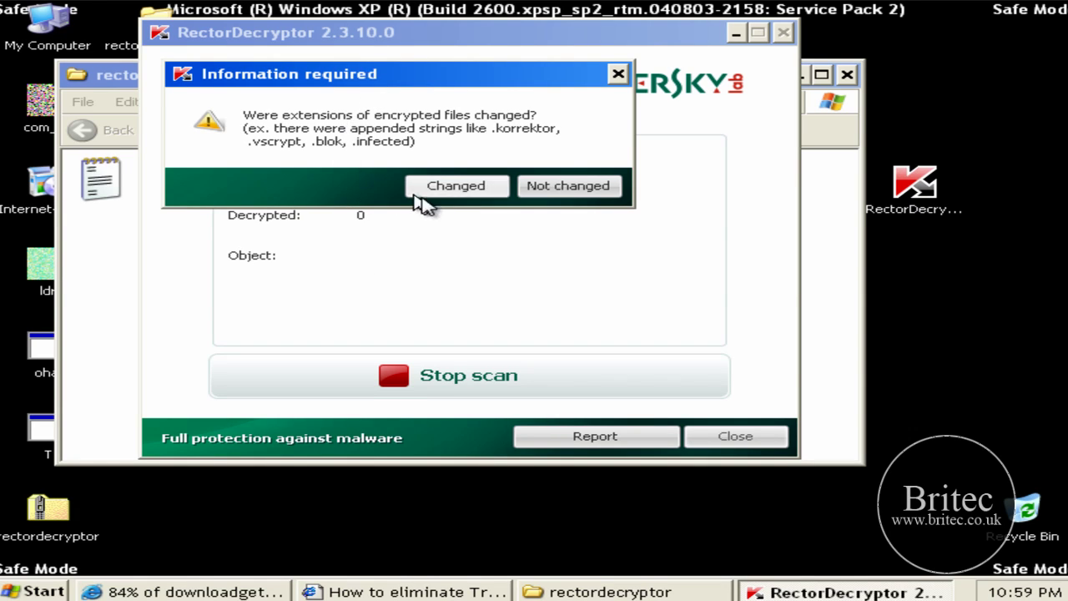
{"action": "left_click", "coordinate": [456, 189]}
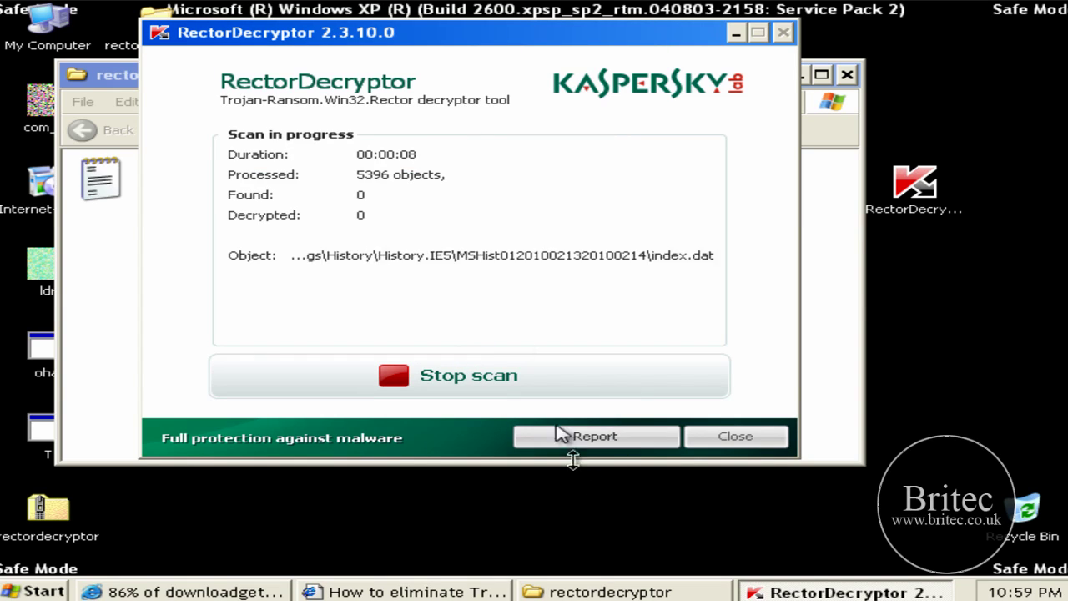
{"action": "left_click_drag", "start_coordinate": [449, 37], "coordinate": [496, 90]}
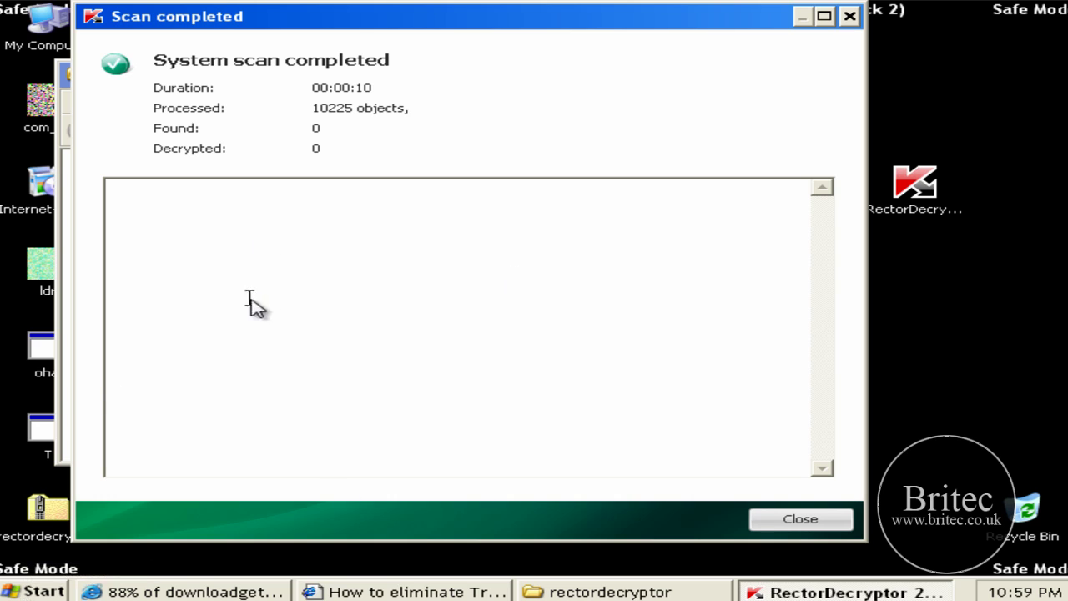
{"action": "left_click", "coordinate": [800, 519]}
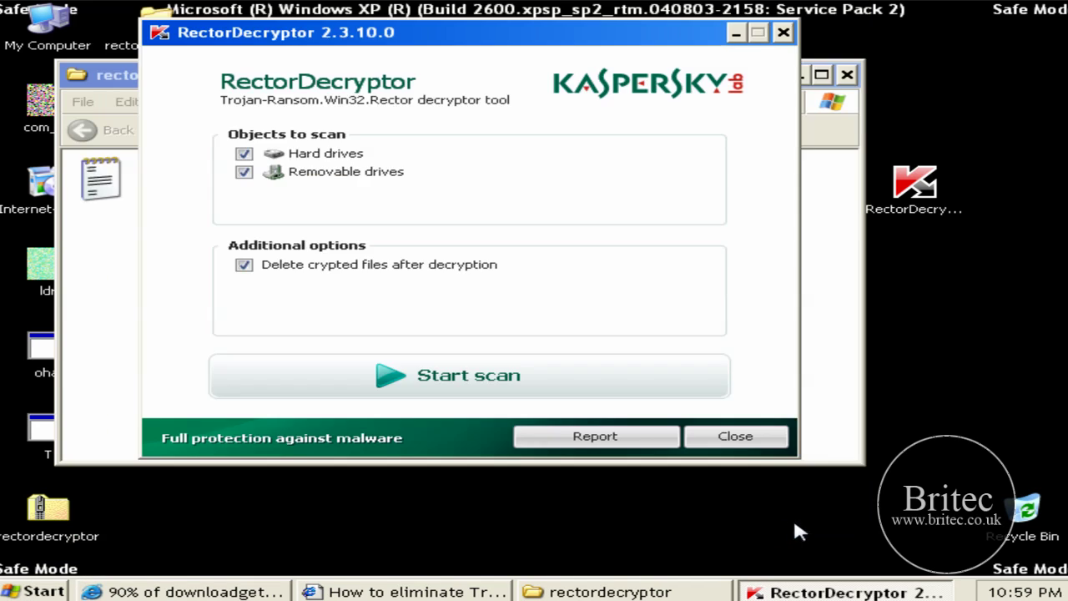
{"action": "left_click", "coordinate": [737, 440]}
{"action": "left_click", "coordinate": [847, 75]}
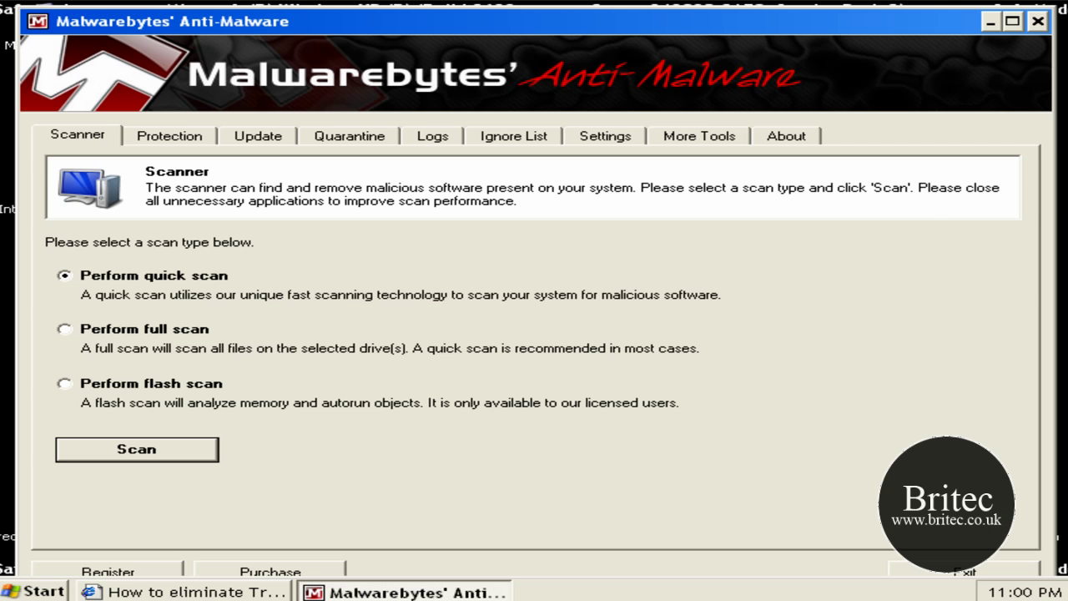
- Run a Malwarebytes quick scan and review the list of 27 infected objects found
{"action": "left_click", "coordinate": [167, 458]}
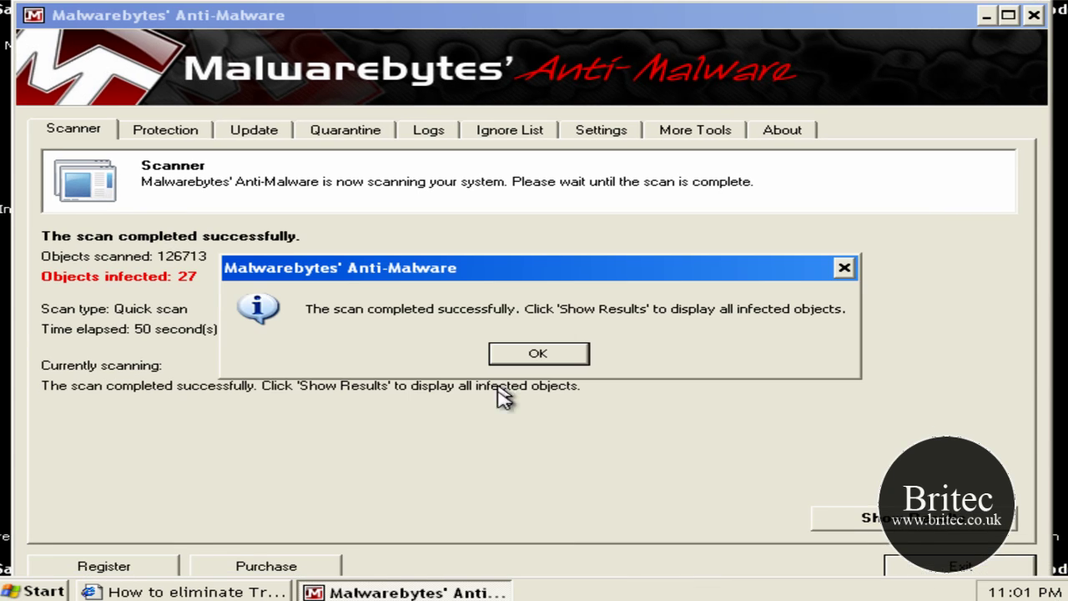
{"action": "left_click", "coordinate": [541, 356]}
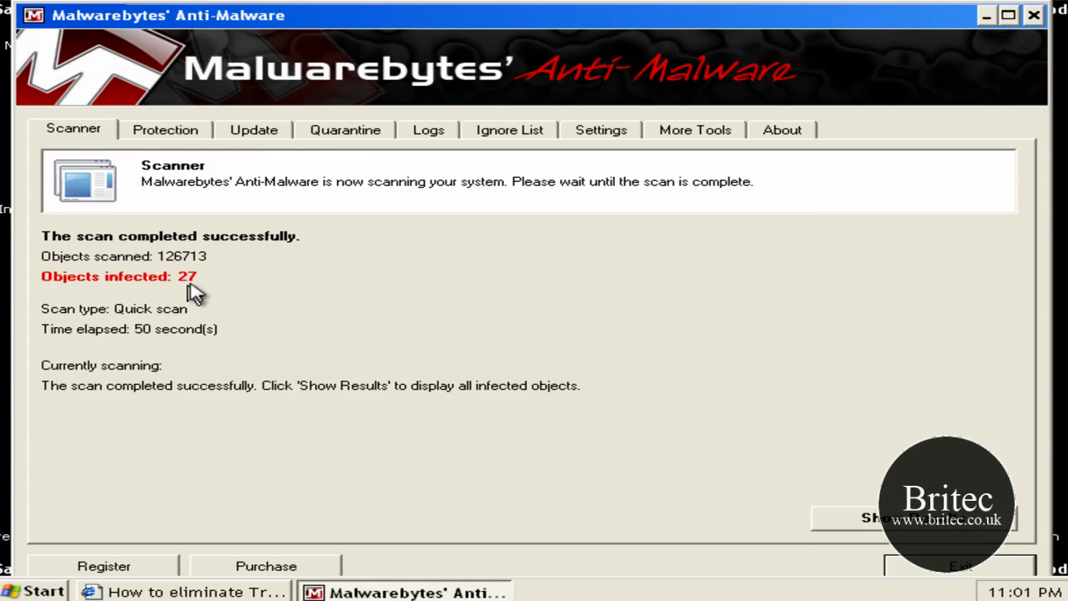
{"action": "left_click", "coordinate": [864, 521]}
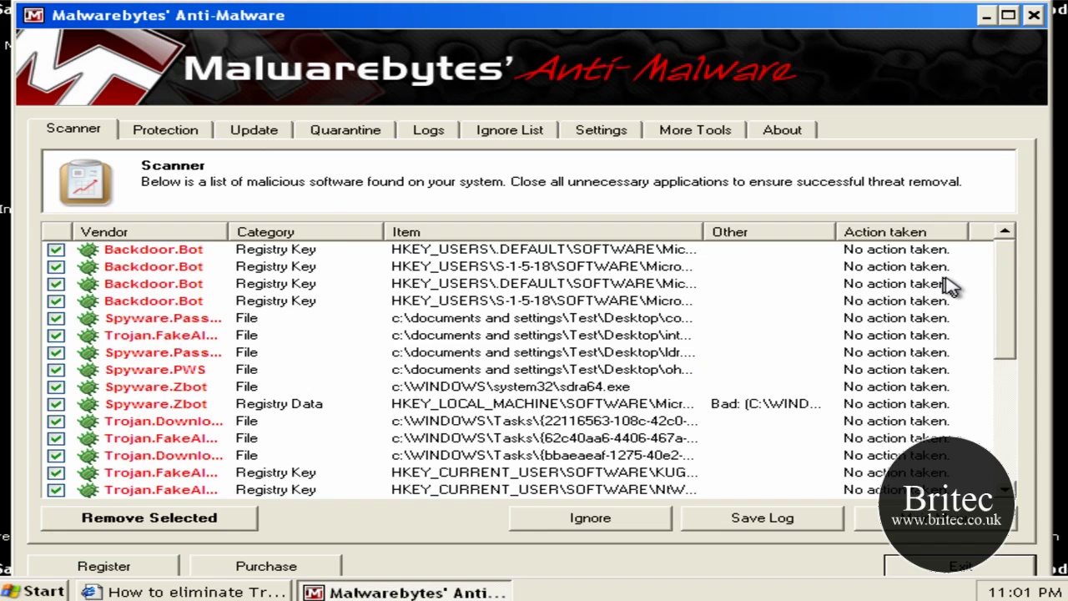
{"action": "scroll", "coordinate": [1020, 286], "scroll_direction": "down", "scroll_amount": 1}
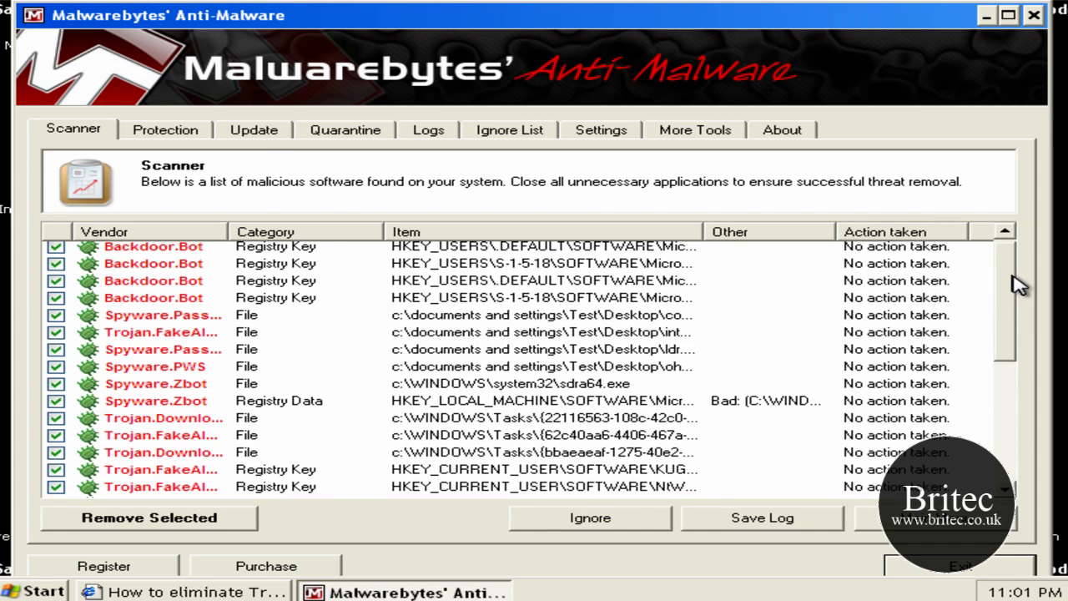
{"action": "scroll", "coordinate": [1014, 278], "scroll_direction": "down", "scroll_amount": 2}
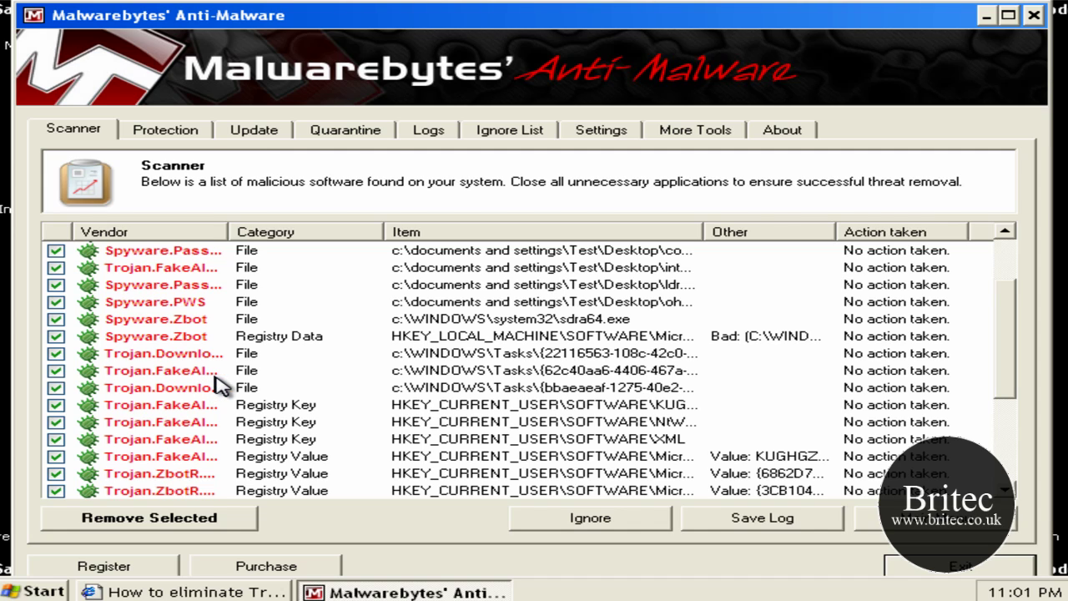
{"action": "left_click_drag", "start_coordinate": [227, 232], "coordinate": [294, 233]}
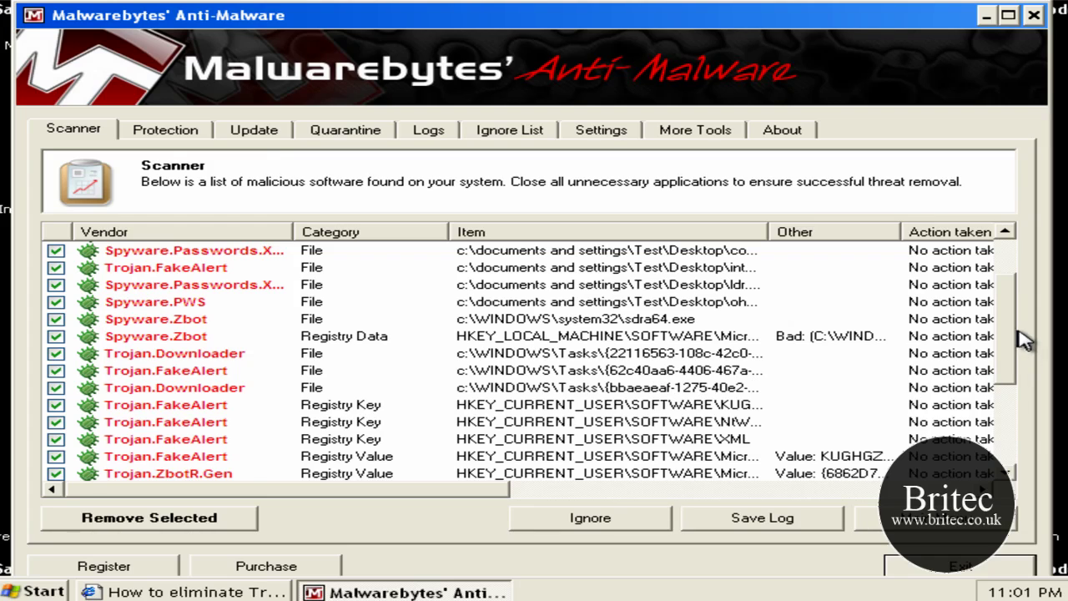
{"action": "scroll", "coordinate": [1012, 360], "scroll_direction": "down", "scroll_amount": 2}
{"action": "scroll", "coordinate": [1012, 361], "scroll_direction": "down", "scroll_amount": 2}
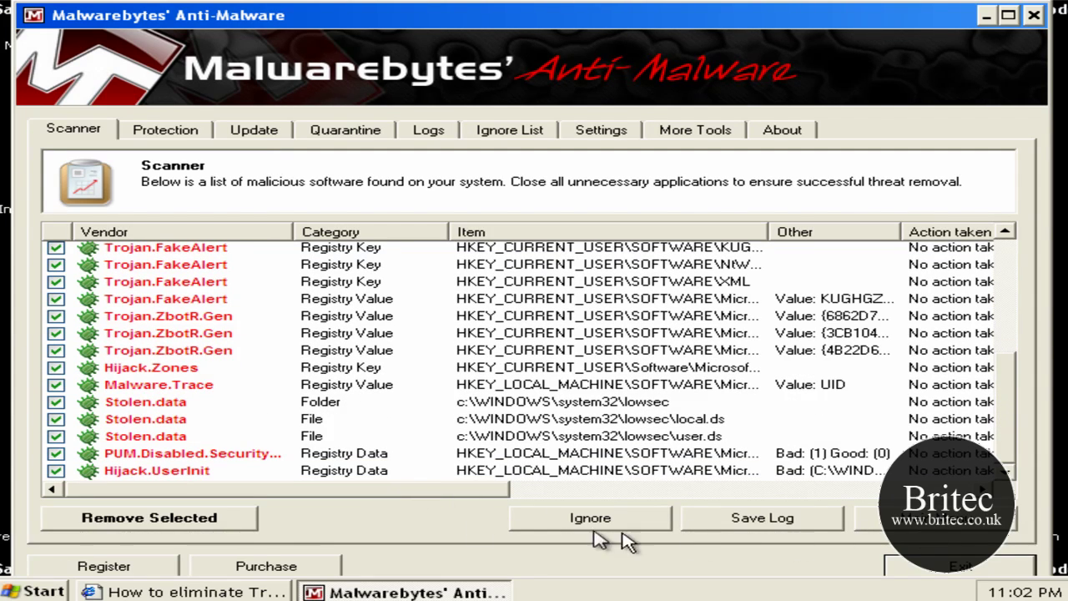
- Remove all 27 checked infections, close the Notepad log, and agree to restart
{"action": "left_click", "coordinate": [234, 532]}
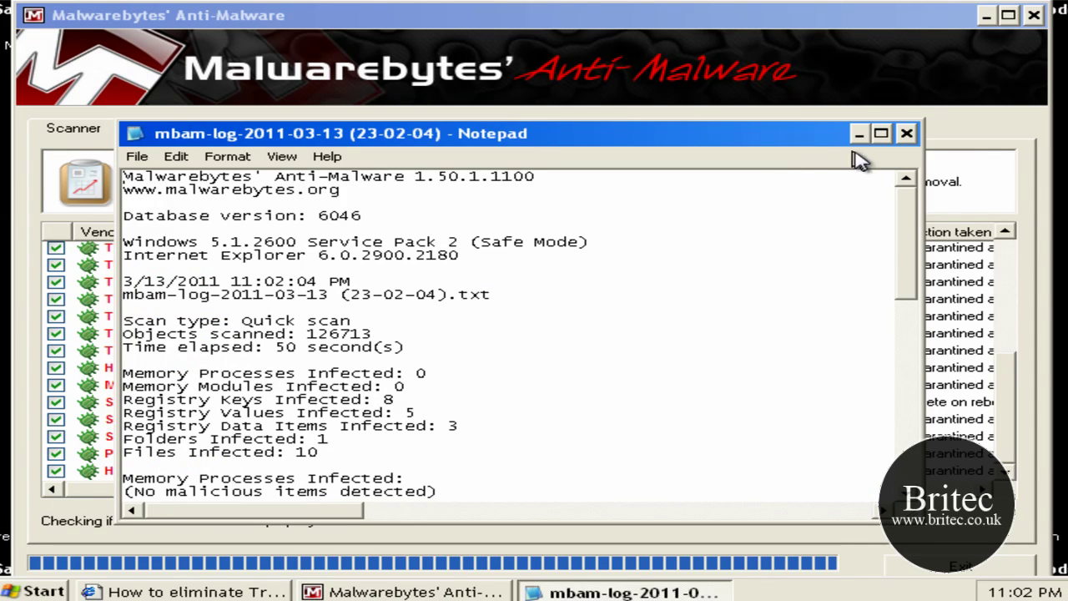
{"action": "left_click", "coordinate": [907, 136]}
{"action": "left_click", "coordinate": [486, 373]}
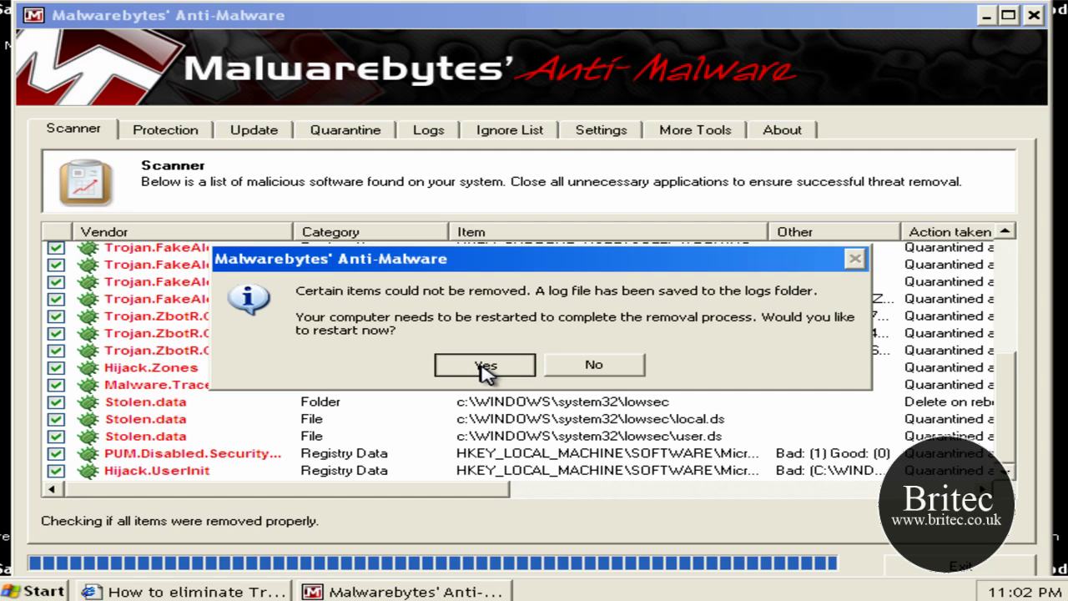
{"action": "left_click_drag", "start_coordinate": [487, 385], "coordinate": [469, 506]}
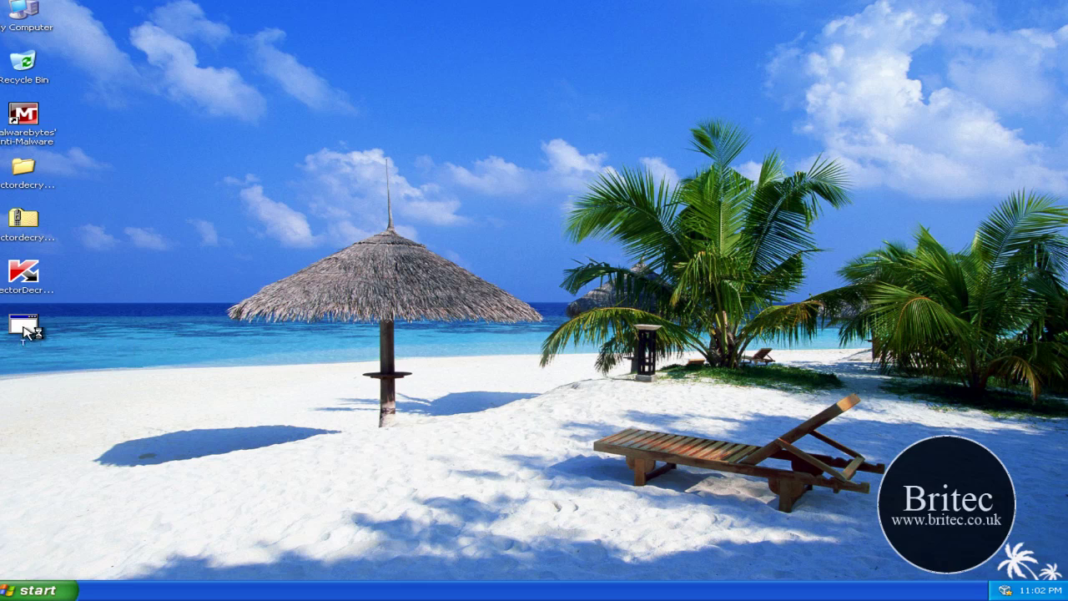
- Delete the T desktop item to the Recycle Bin, then reopen Malwarebytes' Anti-Malware
{"action": "right_click", "coordinate": [32, 328]}
{"action": "left_click", "coordinate": [90, 447]}
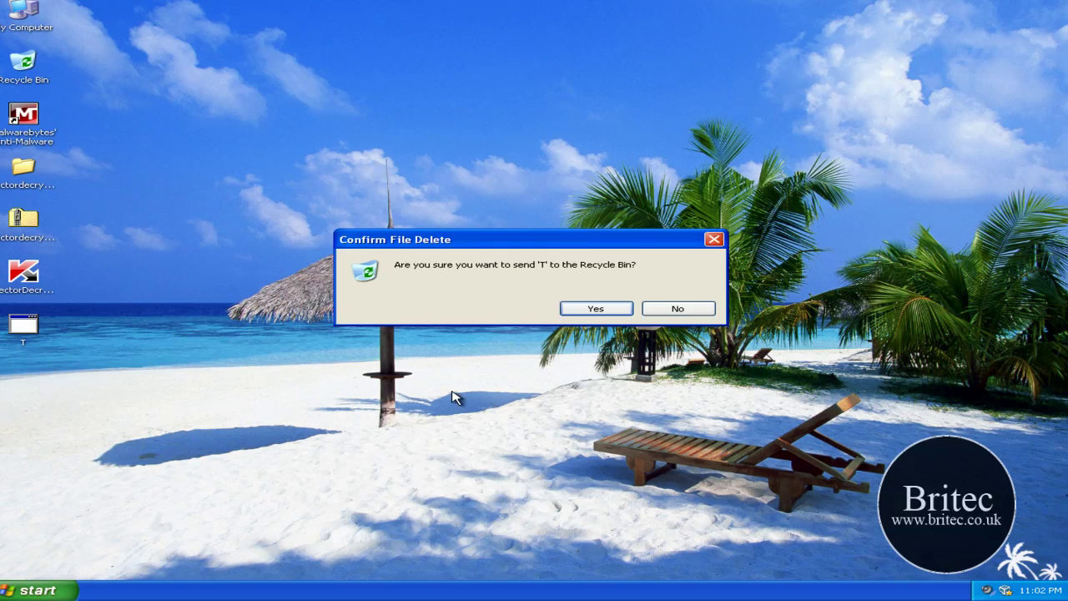
{"action": "left_click", "coordinate": [590, 311]}
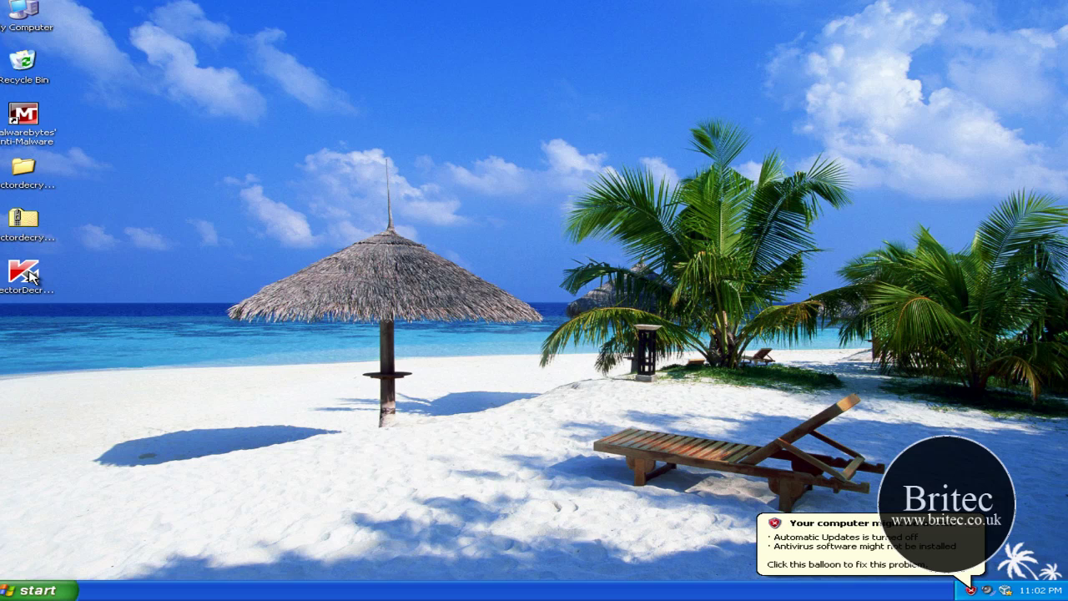
{"action": "left_click", "coordinate": [24, 117]}
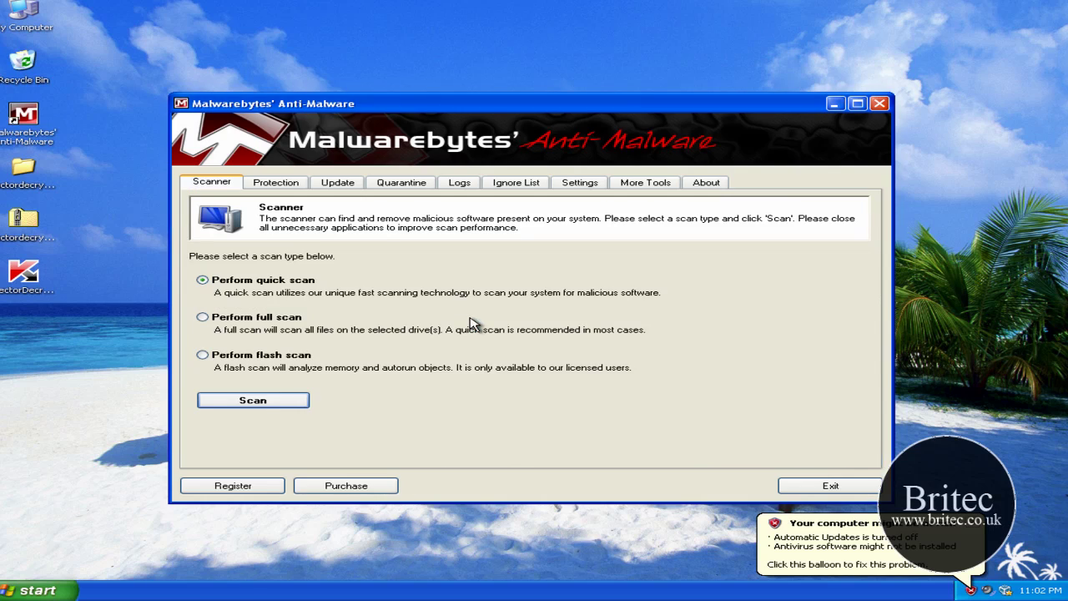
- Run a full scan of C:\, remove the 7 infected objects, and maximize the scan log
{"action": "left_click", "coordinate": [269, 403]}
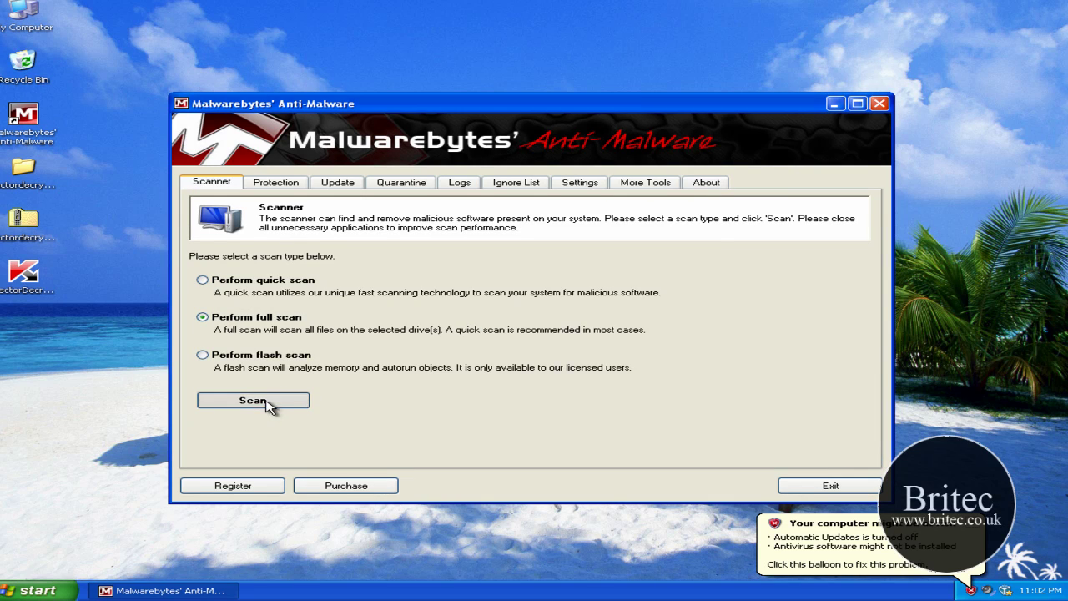
{"action": "left_click", "coordinate": [644, 399]}
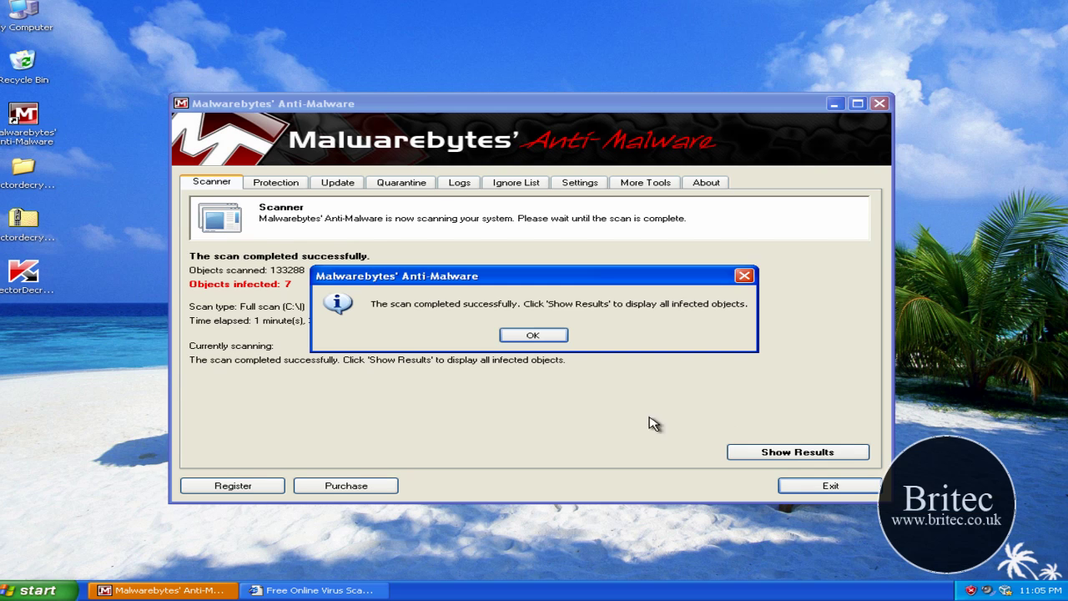
{"action": "left_click", "coordinate": [532, 335]}
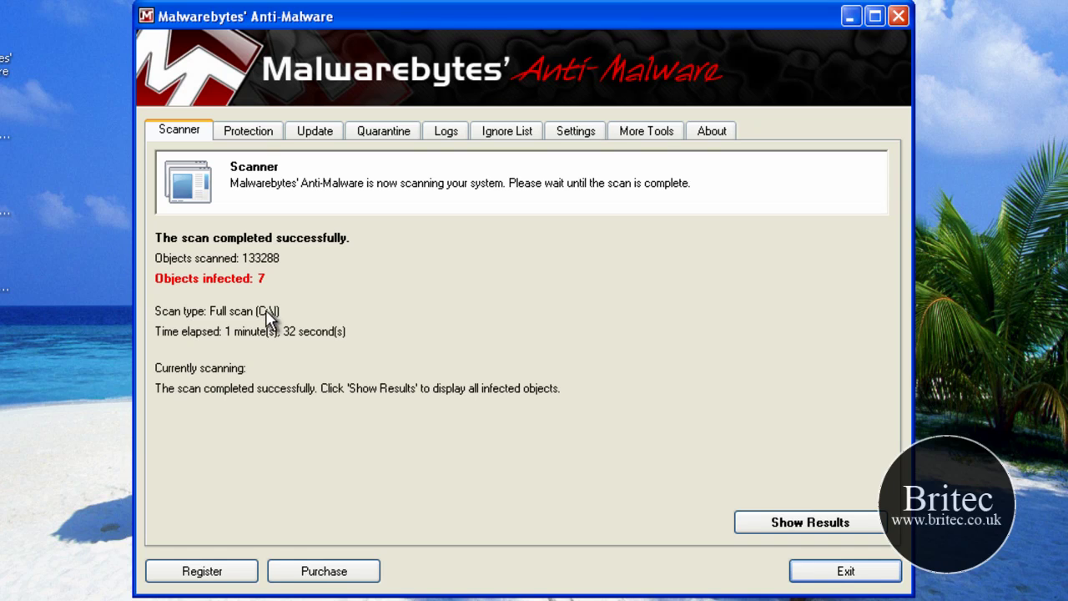
{"action": "left_click", "coordinate": [810, 523]}
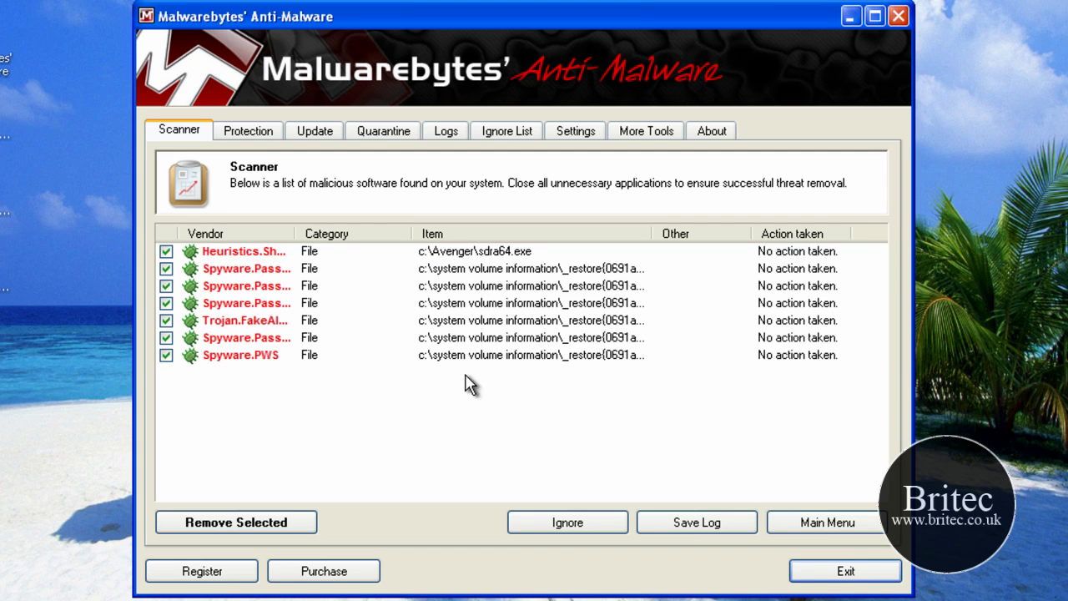
{"action": "left_click", "coordinate": [274, 525]}
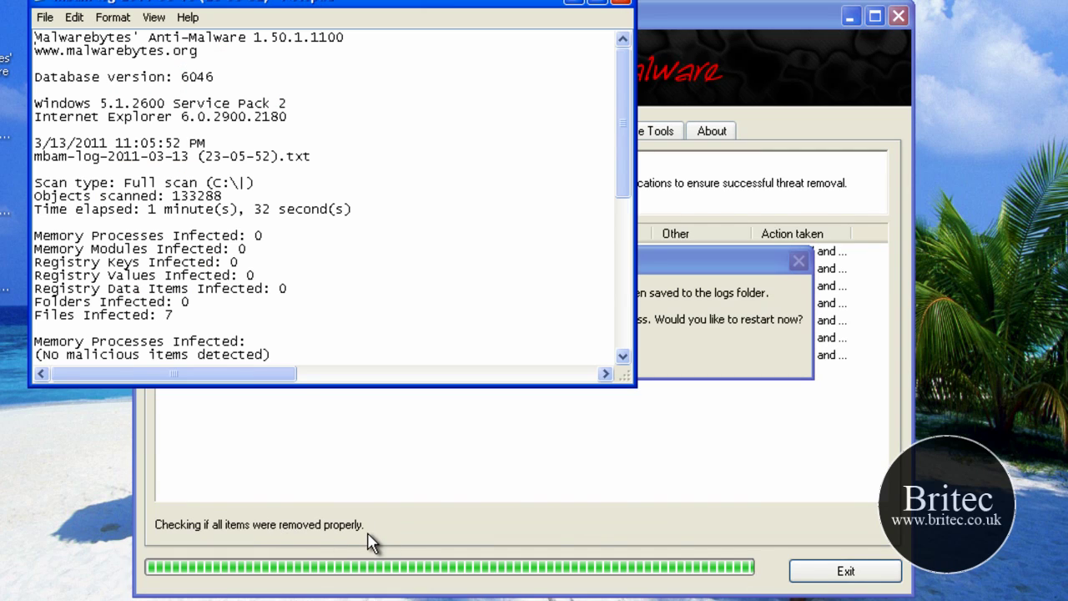
{"action": "left_click", "coordinate": [597, 2]}
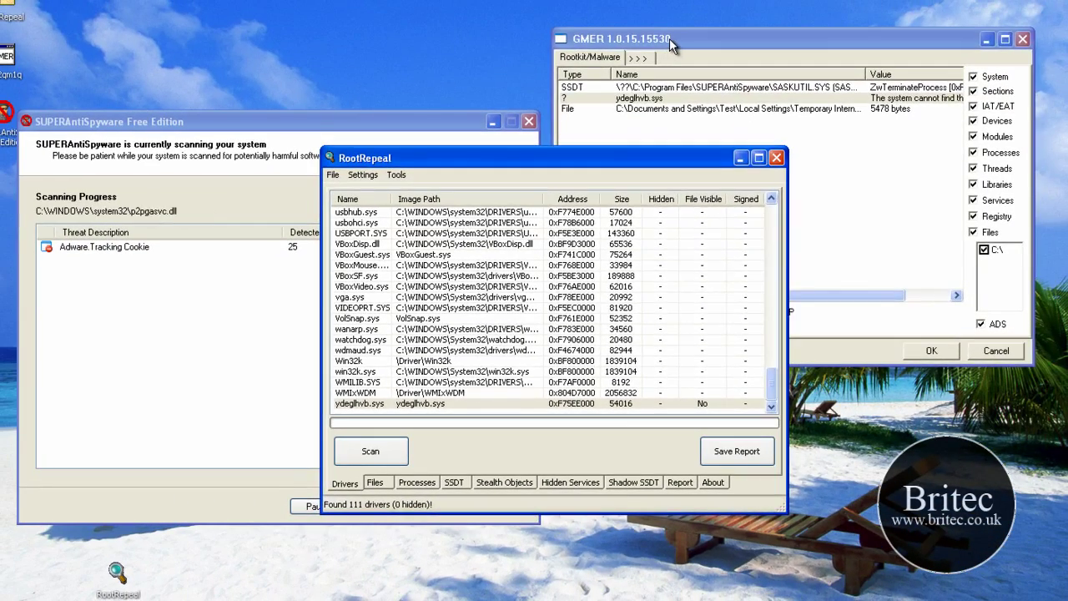
- Force-delete the ydeglhvb.sys driver in RootRepeal, then quarantine SUPERAntiSpyware's 25 tracking cookies
{"action": "left_click_drag", "start_coordinate": [669, 38], "coordinate": [683, 48]}
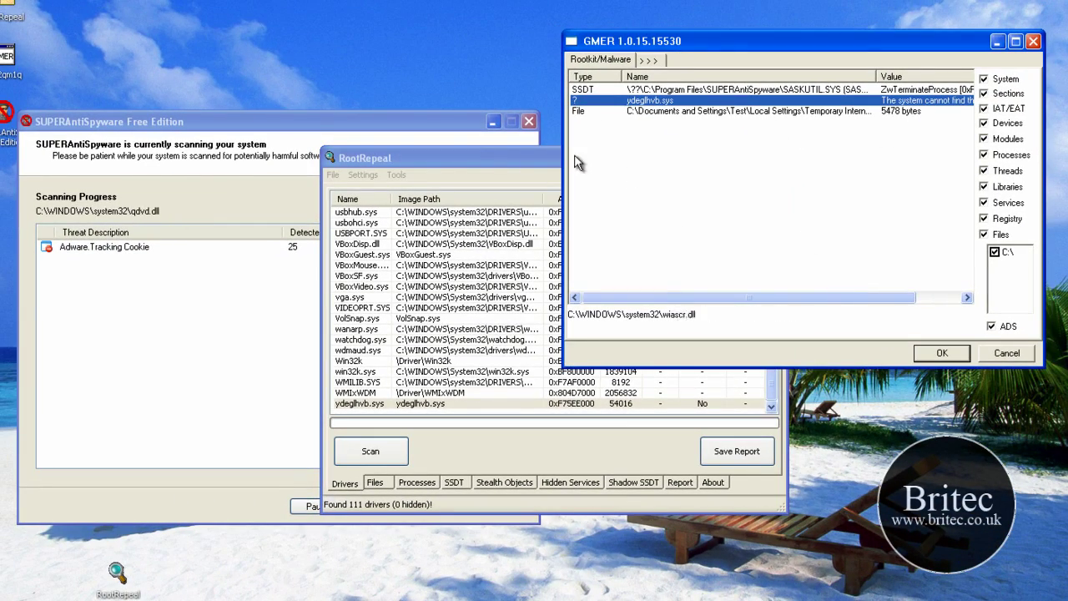
{"action": "left_click", "coordinate": [469, 163]}
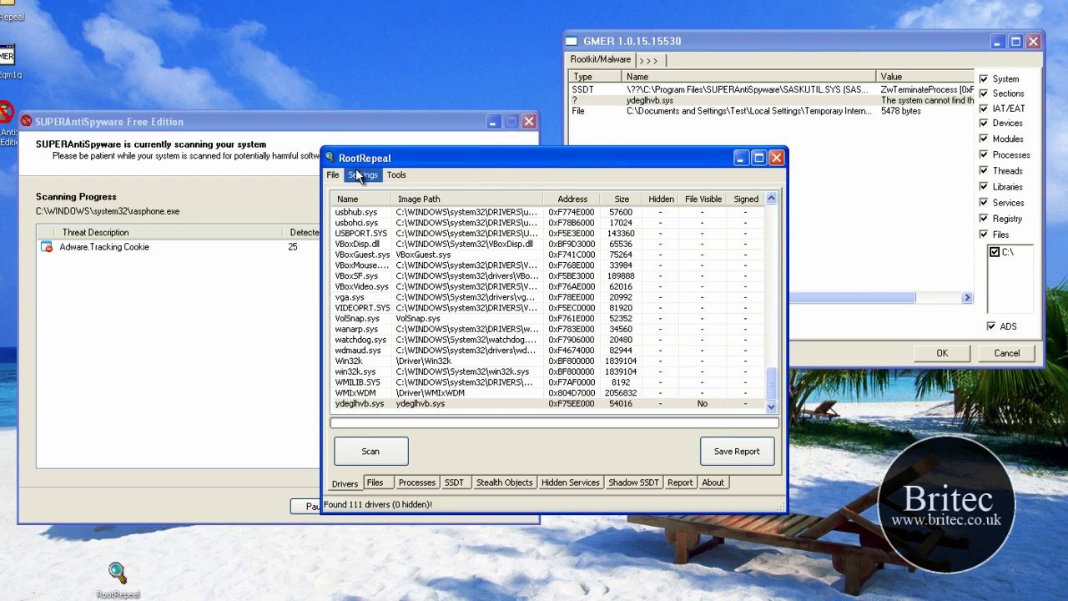
{"action": "left_click", "coordinate": [354, 404]}
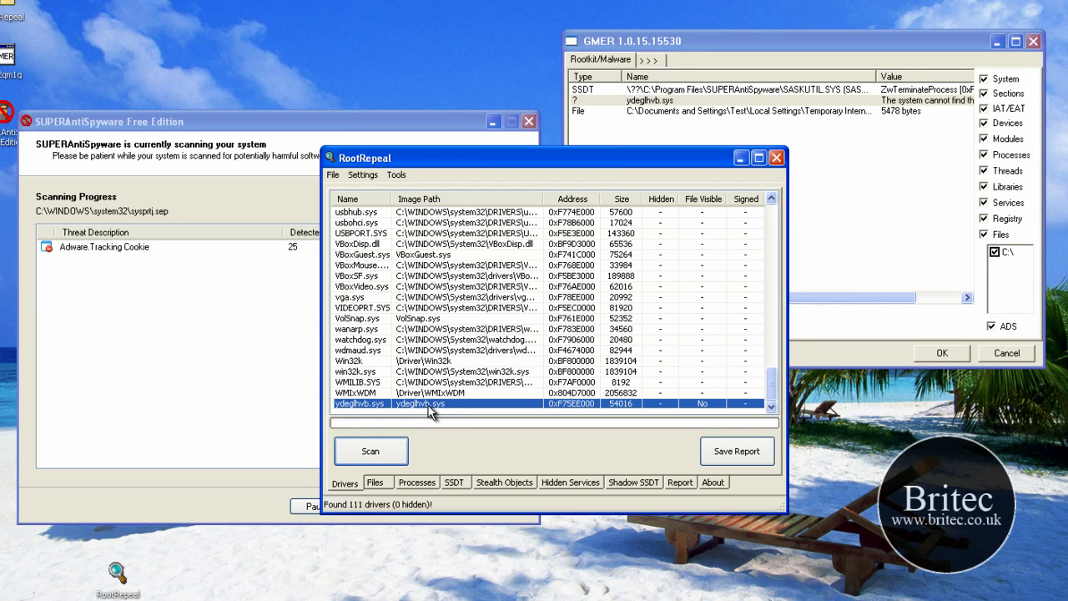
{"action": "right_click", "coordinate": [440, 404]}
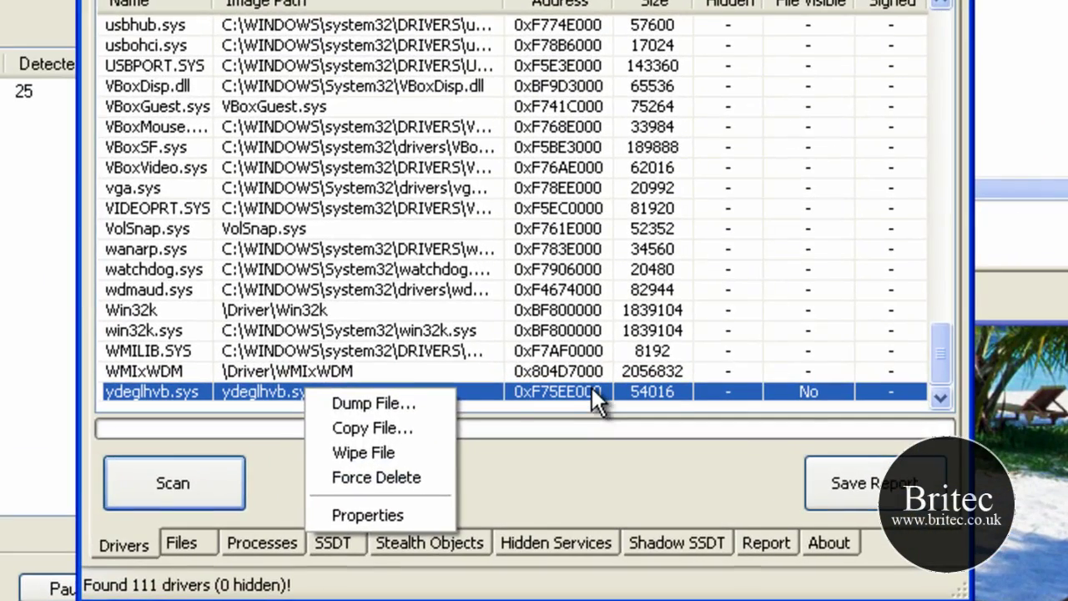
{"action": "left_click", "coordinate": [568, 403]}
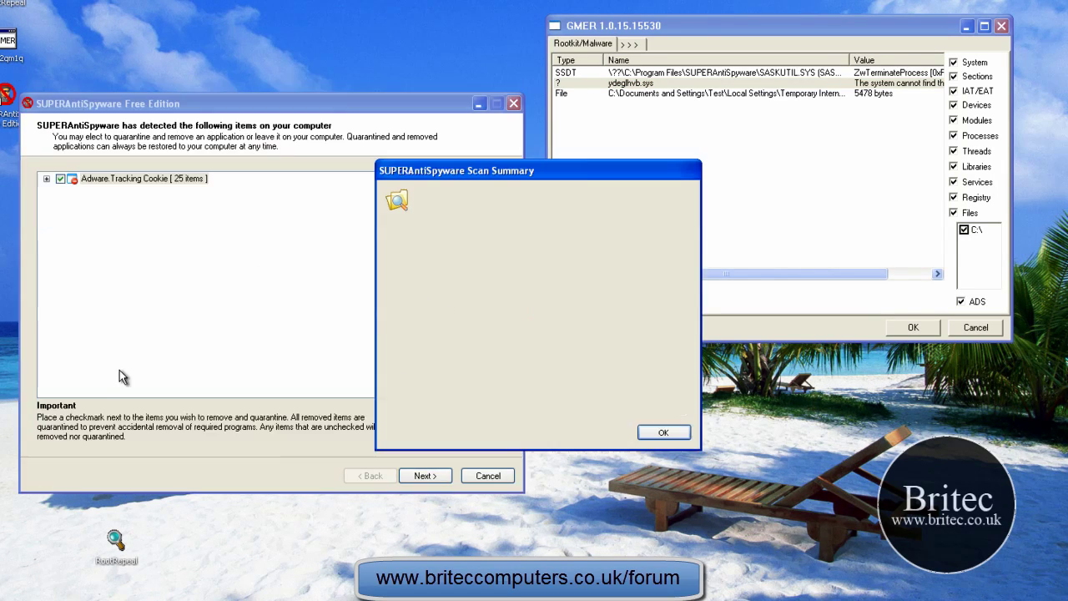
{"action": "left_click", "coordinate": [659, 430]}
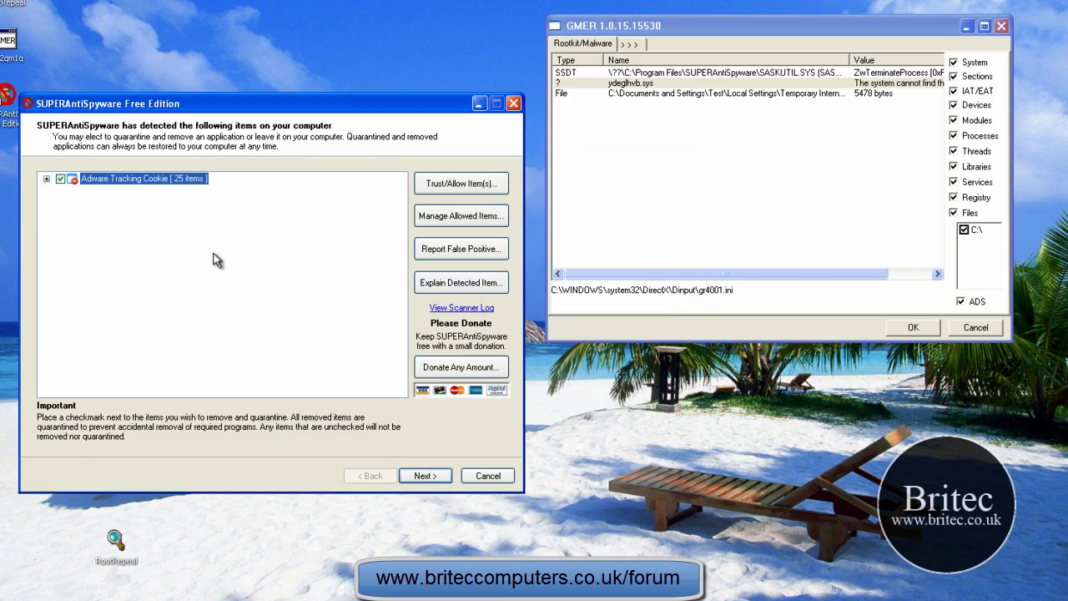
{"action": "left_click", "coordinate": [423, 476]}
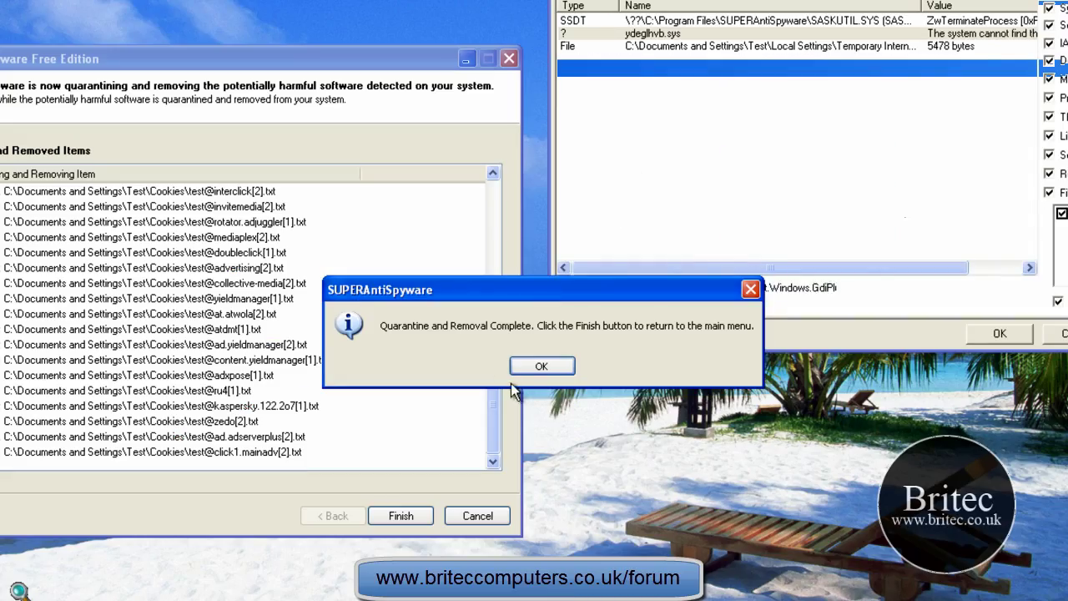
- Acknowledge the completed cookie removal, finish the wizard, and close SUPERAntiSpyware
{"action": "left_click", "coordinate": [530, 367]}
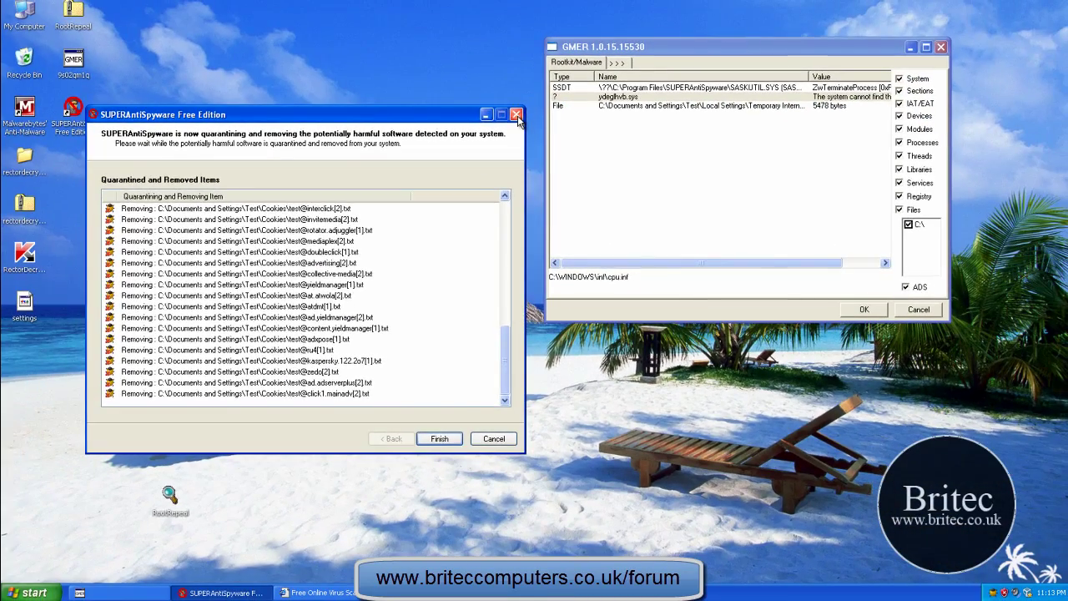
{"action": "left_click", "coordinate": [509, 64]}
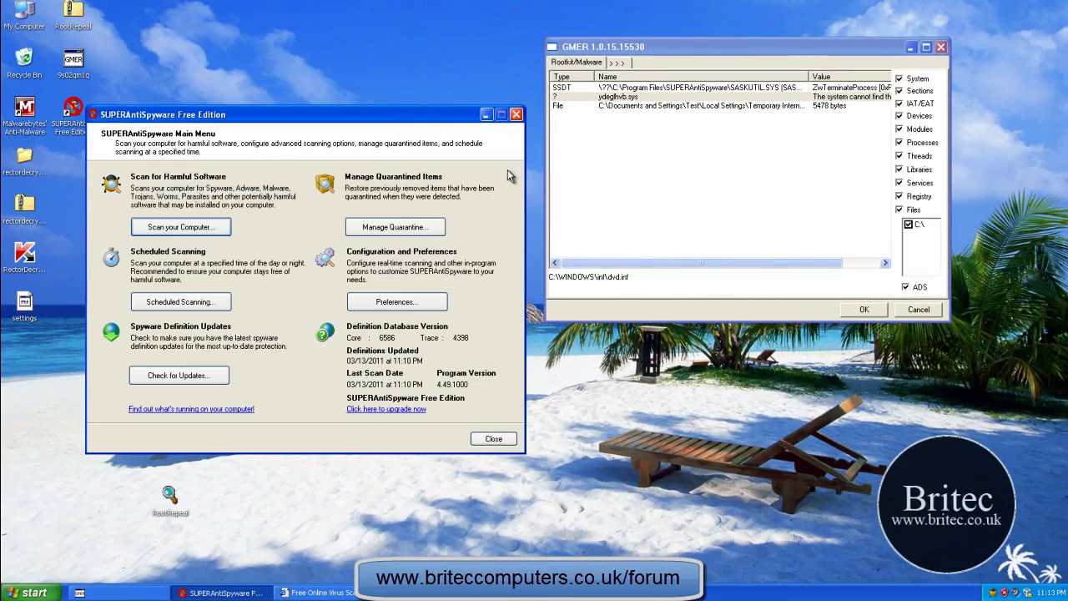
{"action": "left_click", "coordinate": [516, 114]}
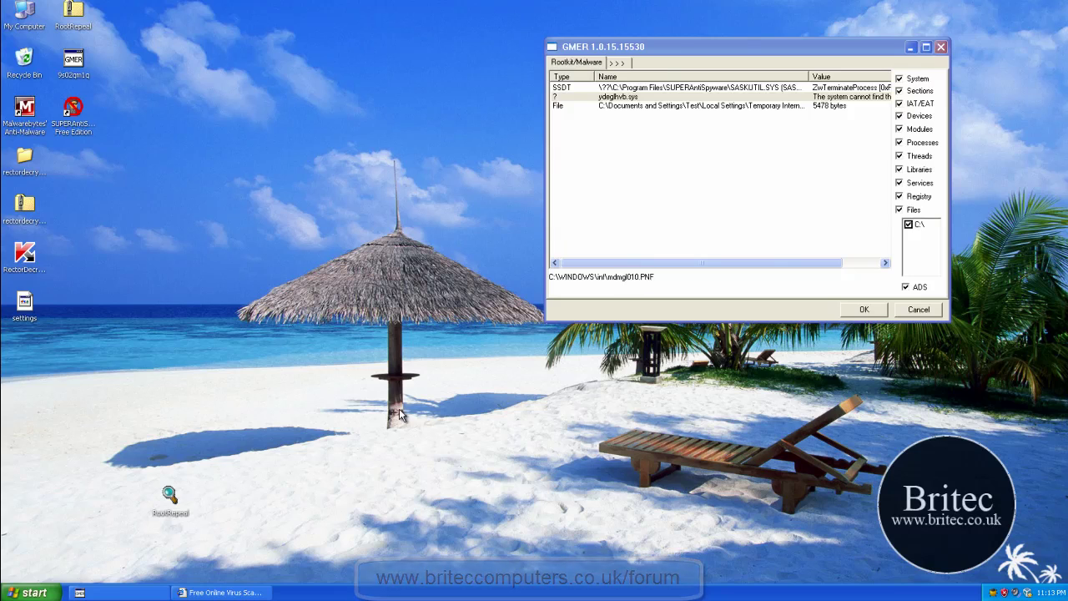